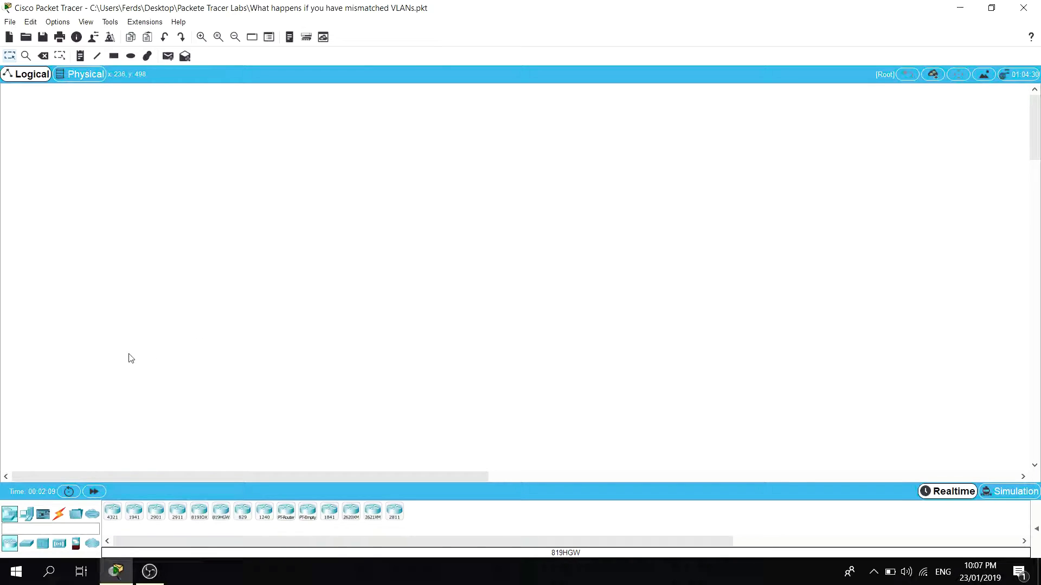
Place two 3650-24PS multilayer switches side by side in the workspace and line them up.
{"action": "left_click", "coordinate": [26, 543]}
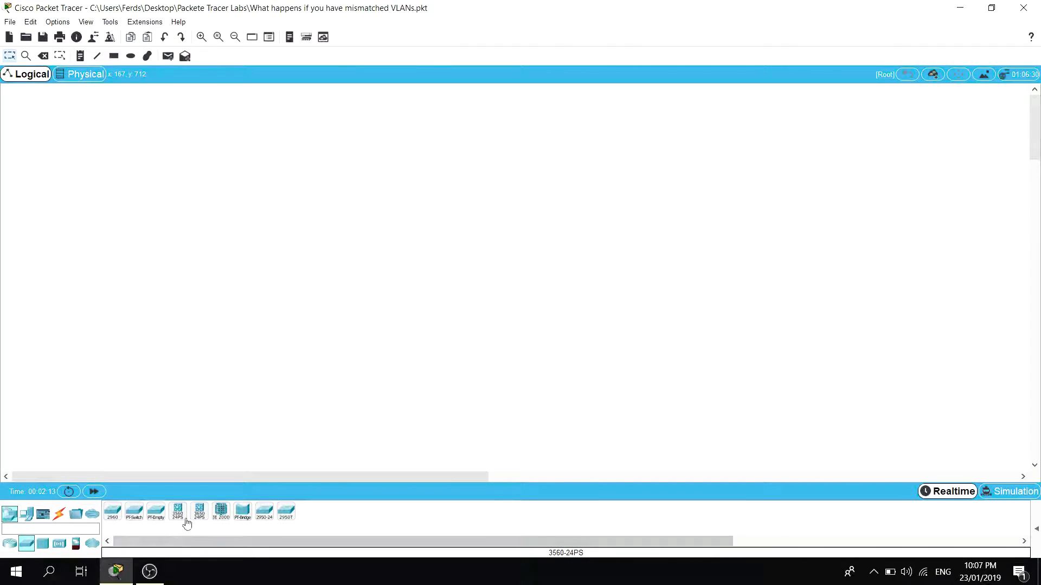
{"action": "left_click_drag", "start_coordinate": [201, 514], "coordinate": [363, 268]}
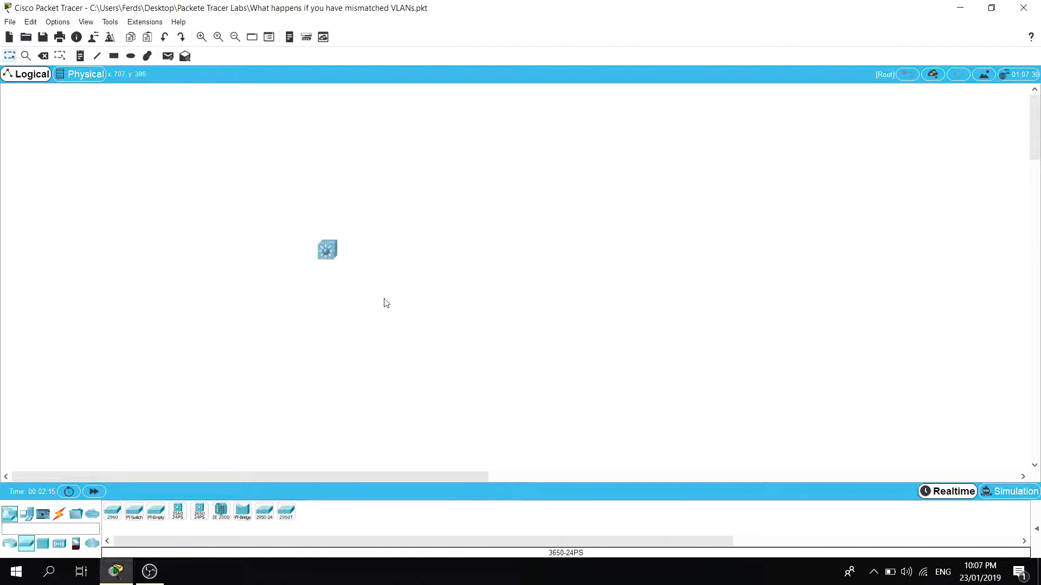
{"action": "left_click_drag", "start_coordinate": [200, 514], "coordinate": [560, 262]}
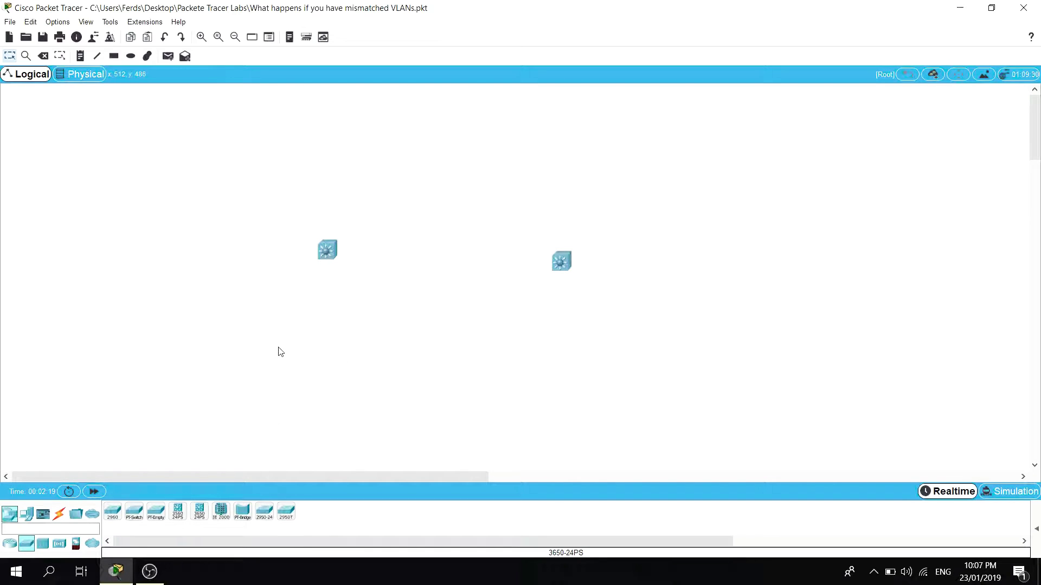
{"action": "left_click_drag", "start_coordinate": [328, 250], "coordinate": [346, 265]}
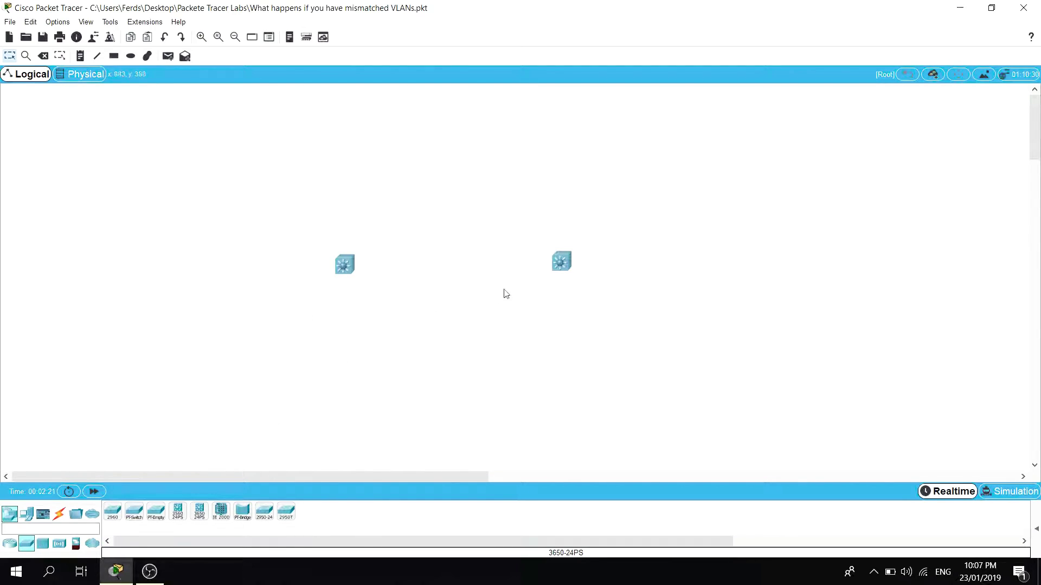
{"action": "left_click_drag", "start_coordinate": [553, 266], "coordinate": [559, 264]}
{"action": "left_click_drag", "start_coordinate": [347, 265], "coordinate": [374, 264]}
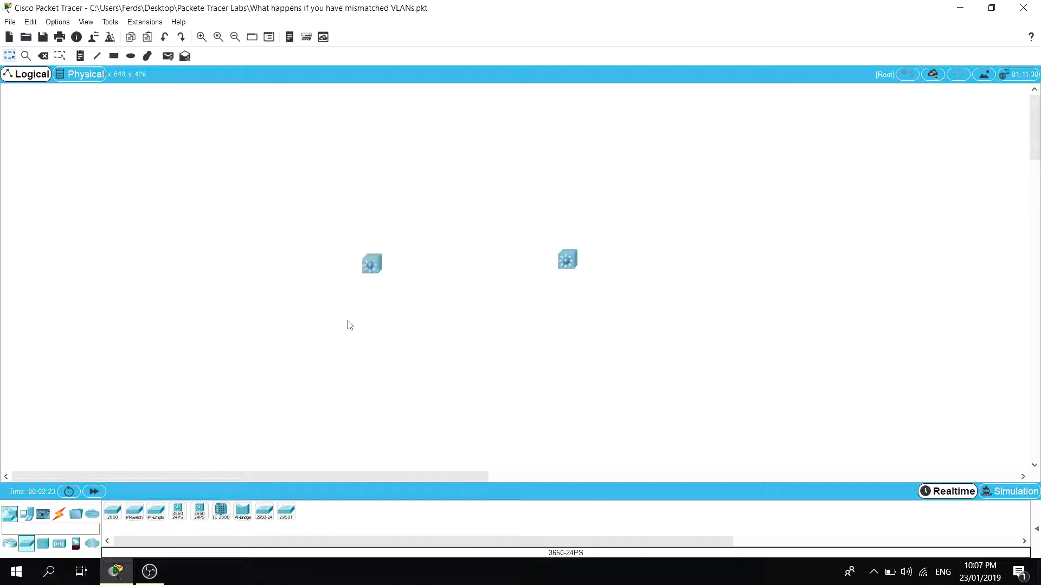
Connect the two switches with a copper cross-over cable on GigabitEthernet1/0/1 at both ends and level the link.
{"action": "left_click", "coordinate": [59, 514]}
{"action": "left_click", "coordinate": [182, 516]}
{"action": "left_click", "coordinate": [380, 262]}
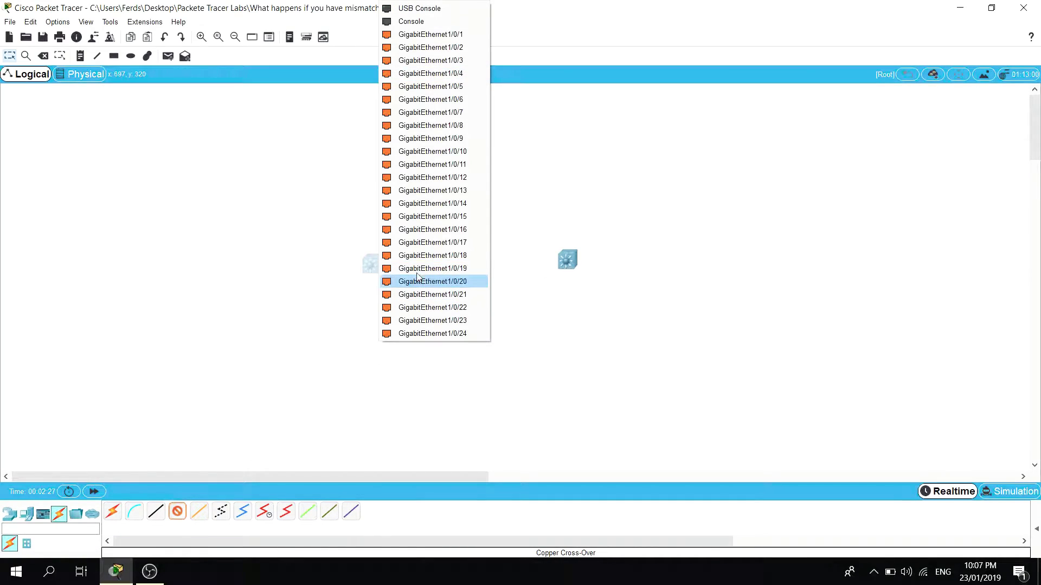
{"action": "left_click", "coordinate": [453, 35]}
{"action": "left_click", "coordinate": [565, 261]}
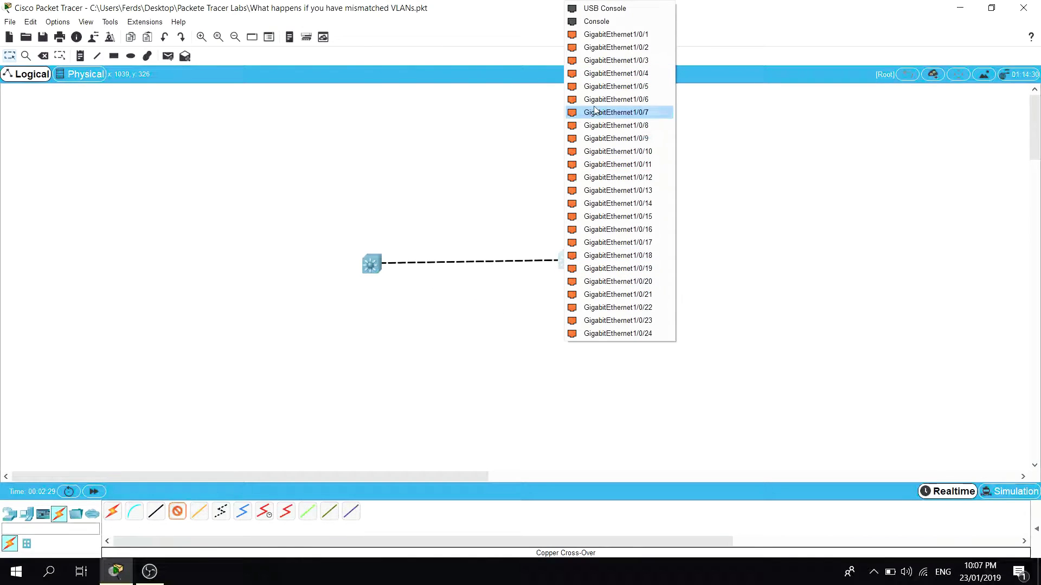
{"action": "left_click", "coordinate": [619, 35]}
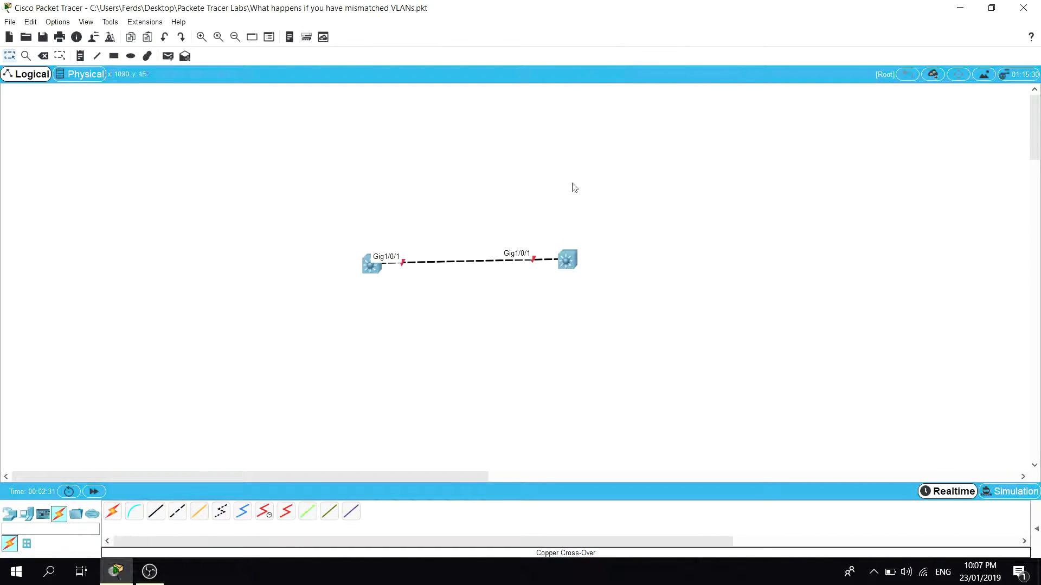
{"action": "left_click_drag", "start_coordinate": [363, 275], "coordinate": [371, 271]}
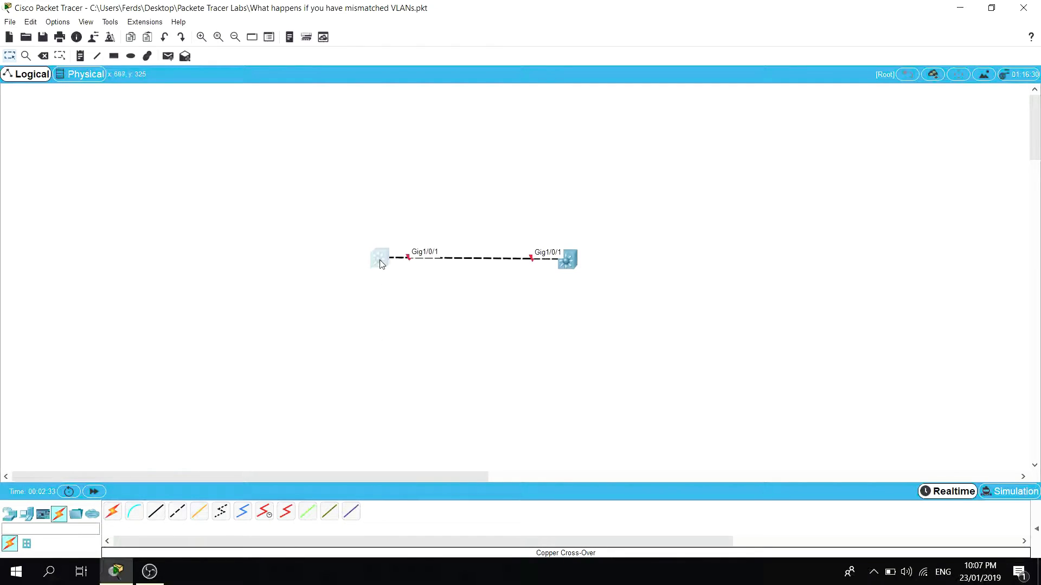
Install an AC-POWER-SUPPLY module in the empty power bay of Multilayer Switch0.
{"action": "left_click", "coordinate": [383, 267]}
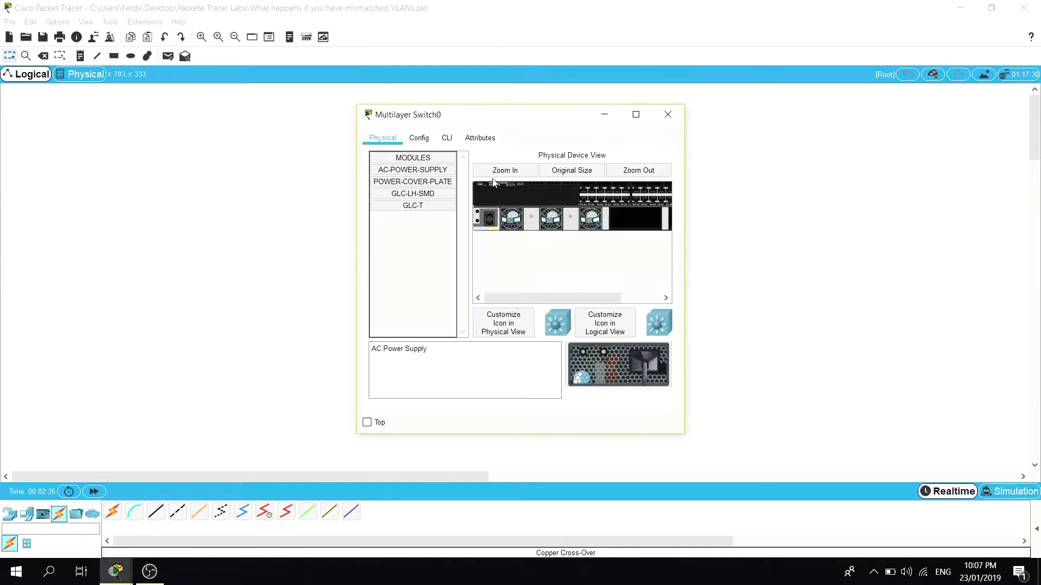
{"action": "left_click", "coordinate": [447, 138]}
{"action": "key", "text": "Return"}
{"action": "left_click_drag", "start_coordinate": [415, 171], "coordinate": [634, 217]}
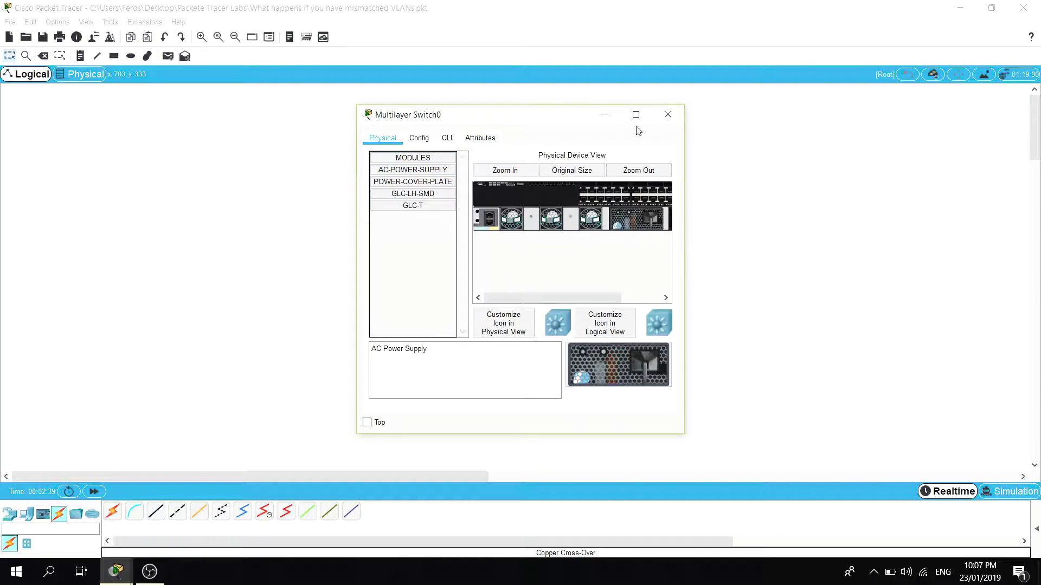
{"action": "left_click", "coordinate": [668, 114]}
Install an AC-POWER-SUPPLY module in Multilayer Switch1 and fast-forward the simulation time.
{"action": "left_click", "coordinate": [566, 264]}
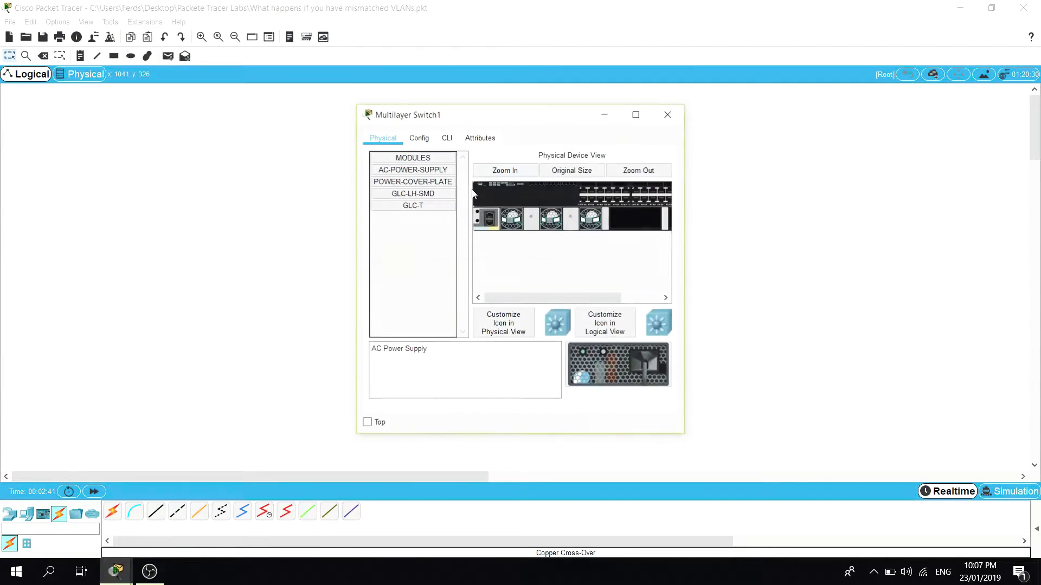
{"action": "left_click_drag", "start_coordinate": [413, 169], "coordinate": [634, 218]}
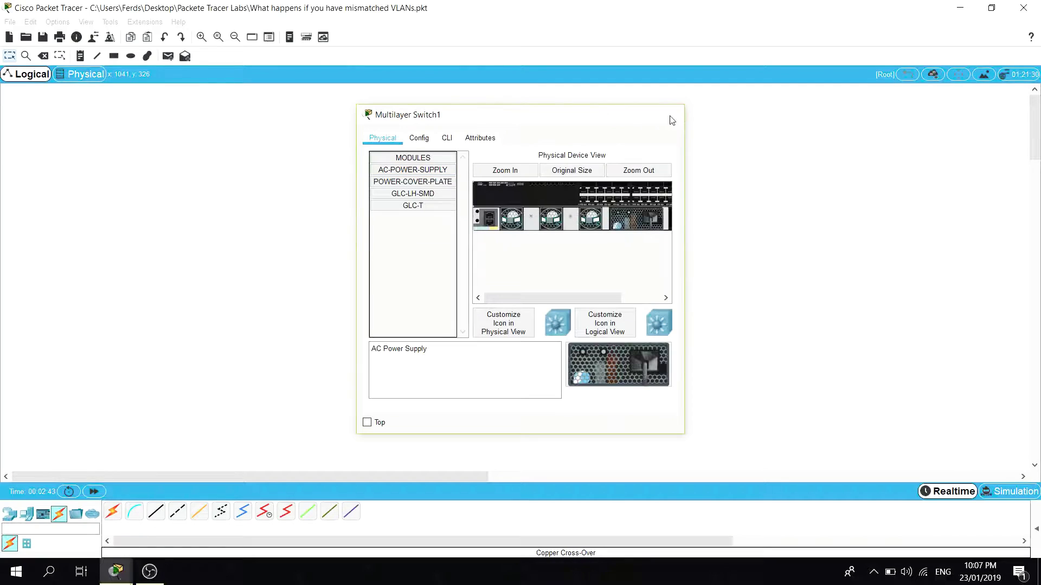
{"action": "left_click", "coordinate": [668, 114]}
{"action": "left_click", "coordinate": [95, 492]}
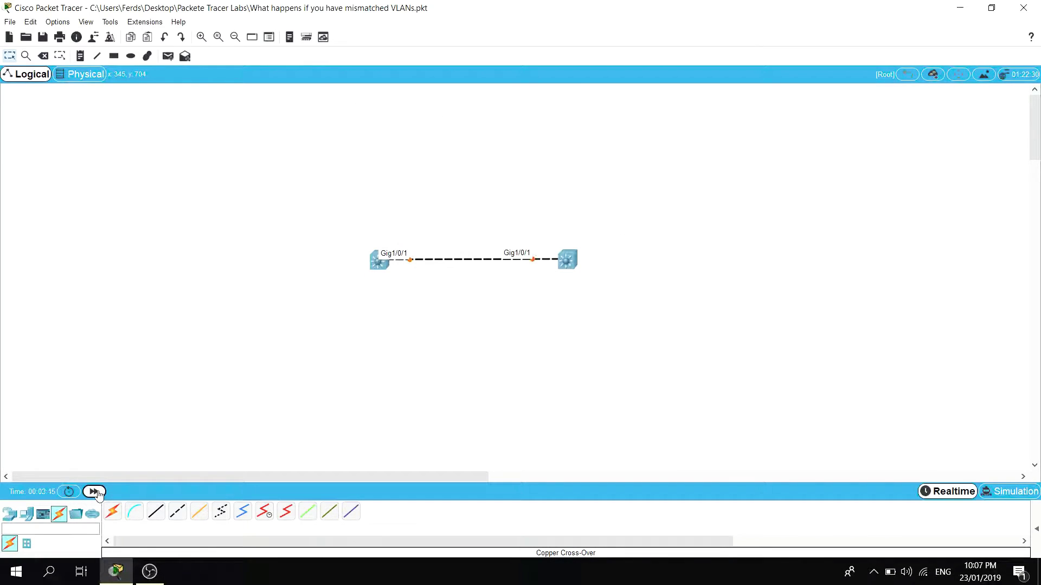
{"action": "left_click", "coordinate": [96, 492]}
Open a widened command line for Multilayer Switch0 and answer yes to the initial configuration dialog.
{"action": "left_click", "coordinate": [379, 263]}
{"action": "left_click", "coordinate": [446, 138]}
{"action": "left_click_drag", "start_coordinate": [684, 332], "coordinate": [804, 336]}
{"action": "key", "text": "Return"}
{"action": "key", "text": "Return"}
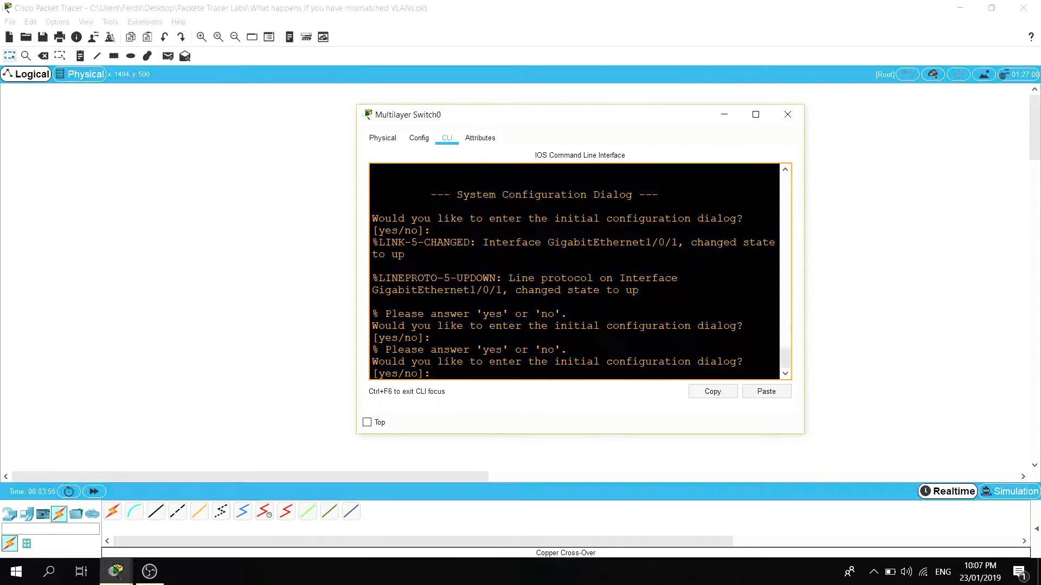
{"action": "type", "text": "yes"}
{"action": "key", "text": "Return"}
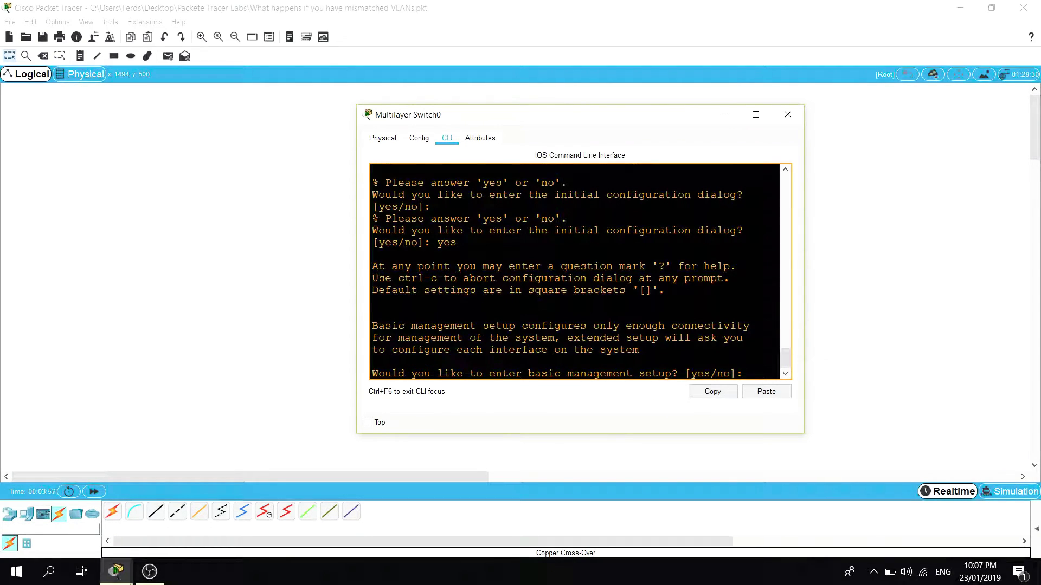
Answer no to the basic management setup and interface summary questions on Multilayer Switch0 and close its window.
{"action": "type", "text": "no"}
{"action": "key", "text": "Return"}
{"action": "type", "text": "no"}
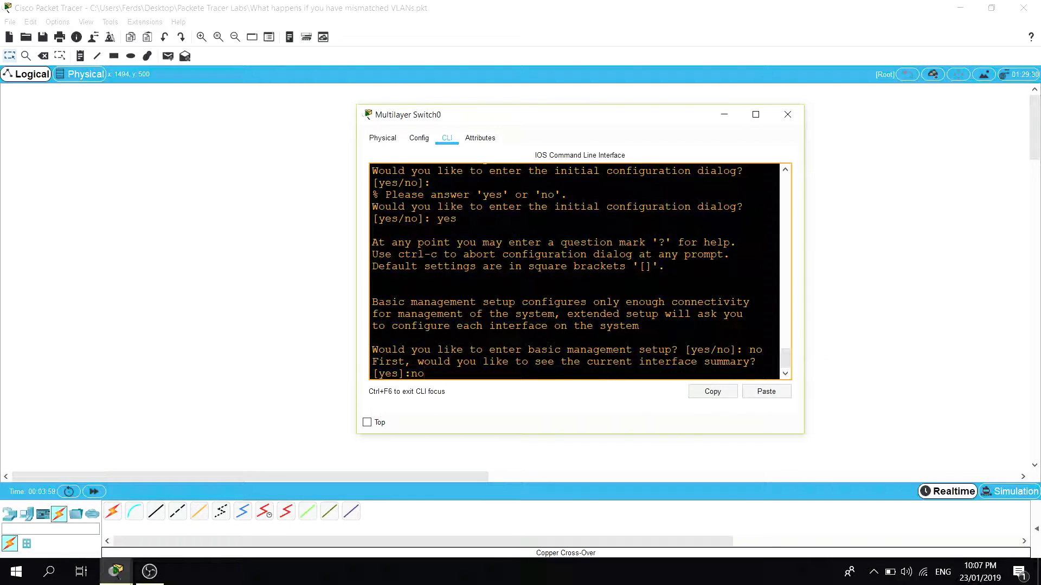
{"action": "key", "text": "Return"}
{"action": "key", "text": "Return"}
{"action": "type", "text": "no"}
{"action": "key", "text": "Return"}
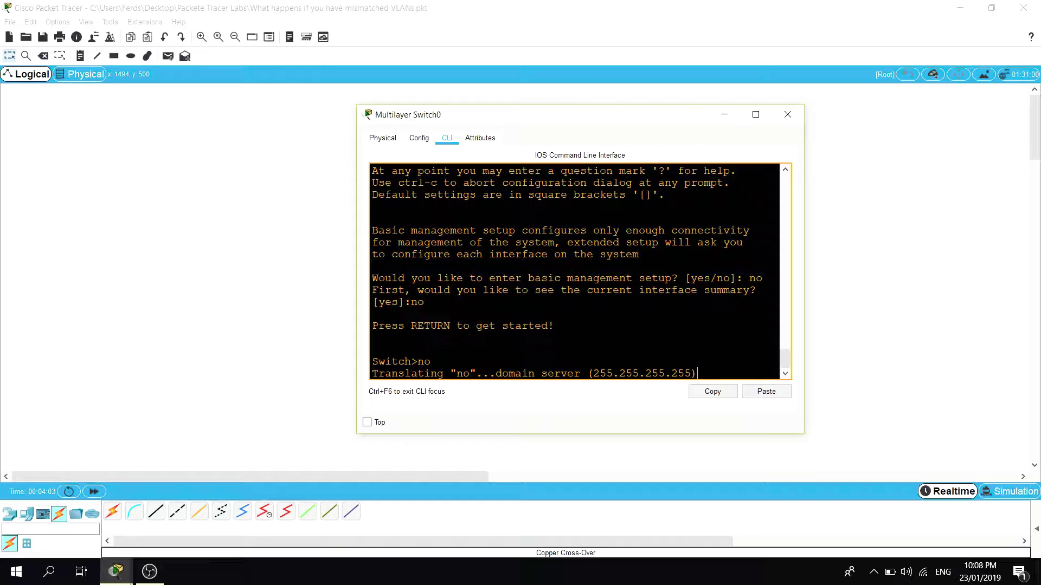
{"action": "left_click_drag", "start_coordinate": [564, 118], "coordinate": [370, 86]}
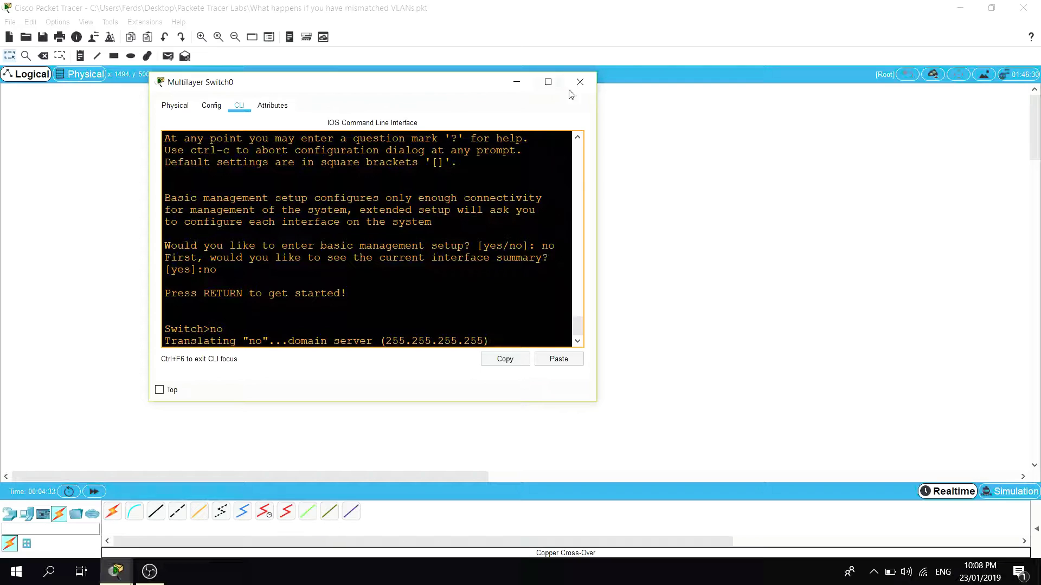
{"action": "left_click", "coordinate": [580, 82]}
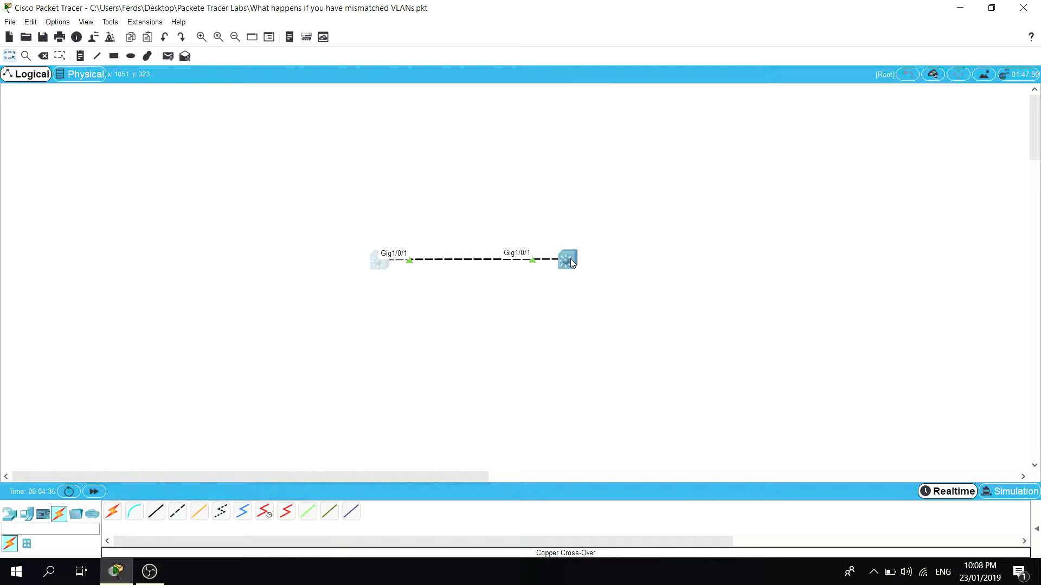
Open the command line of Multilayer Switch1 and decline the initial configuration dialog to reach the switch prompt.
{"action": "left_click", "coordinate": [572, 263]}
{"action": "left_click_drag", "start_coordinate": [502, 122], "coordinate": [437, 87]}
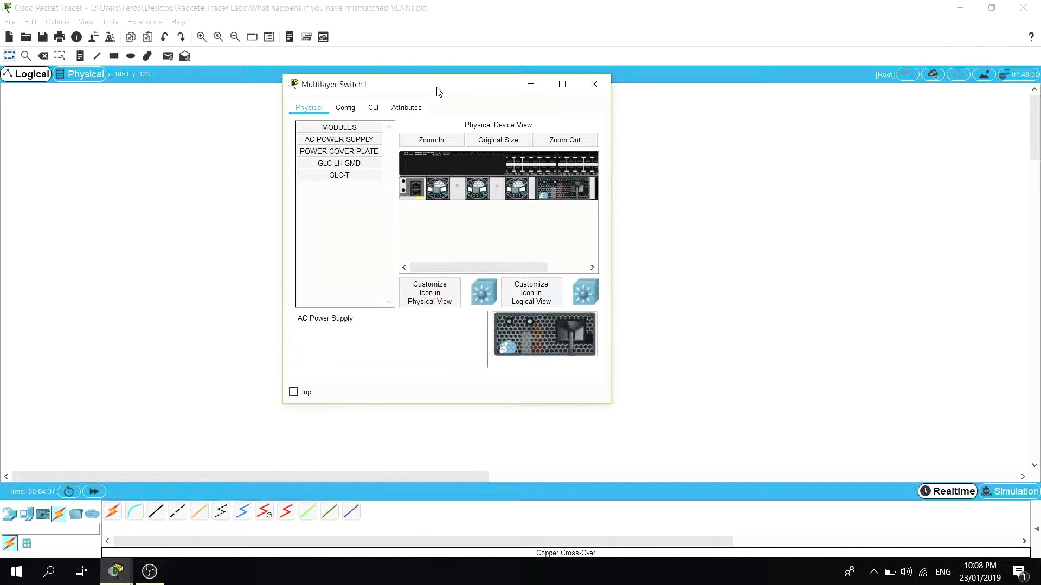
{"action": "left_click", "coordinate": [373, 107]}
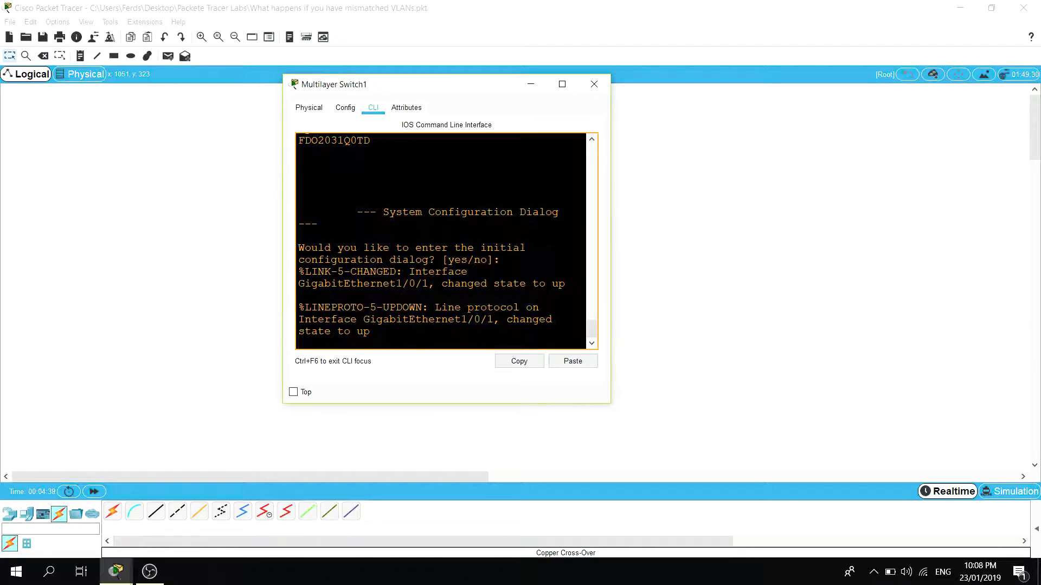
{"action": "type", "text": "no"}
{"action": "key", "text": "Return"}
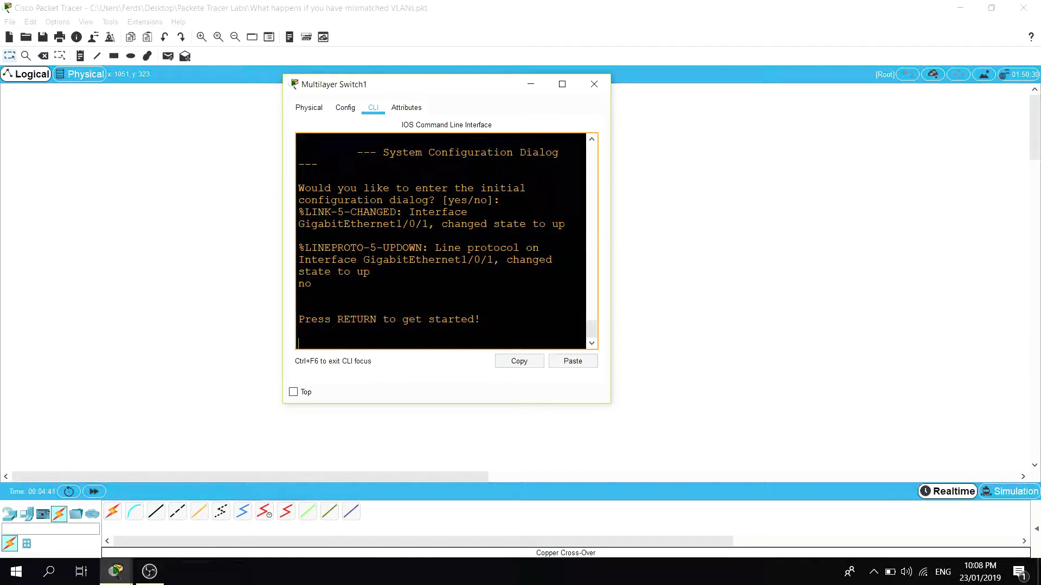
{"action": "key", "text": "Return"}
{"action": "key", "text": "Return"}
Enter privileged mode and global configuration mode on Multilayer Switch1 with en and conf t.
{"action": "type", "text": "en"}
{"action": "key", "text": "Return"}
{"action": "type", "text": "con f"}
{"action": "key", "text": "Return"}
{"action": "type", "text": "conf t"}
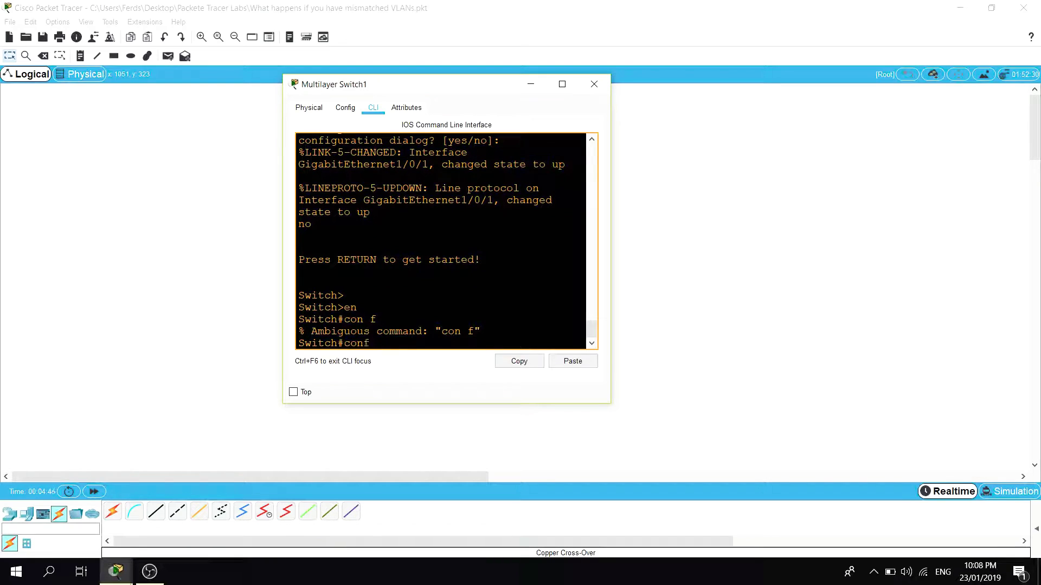
{"action": "key", "text": "Return"}
Disable DNS lookup on Multilayer Switch1 with no ip domain-look up and end configuration mode.
{"action": "type", "text": "no ip dom"}
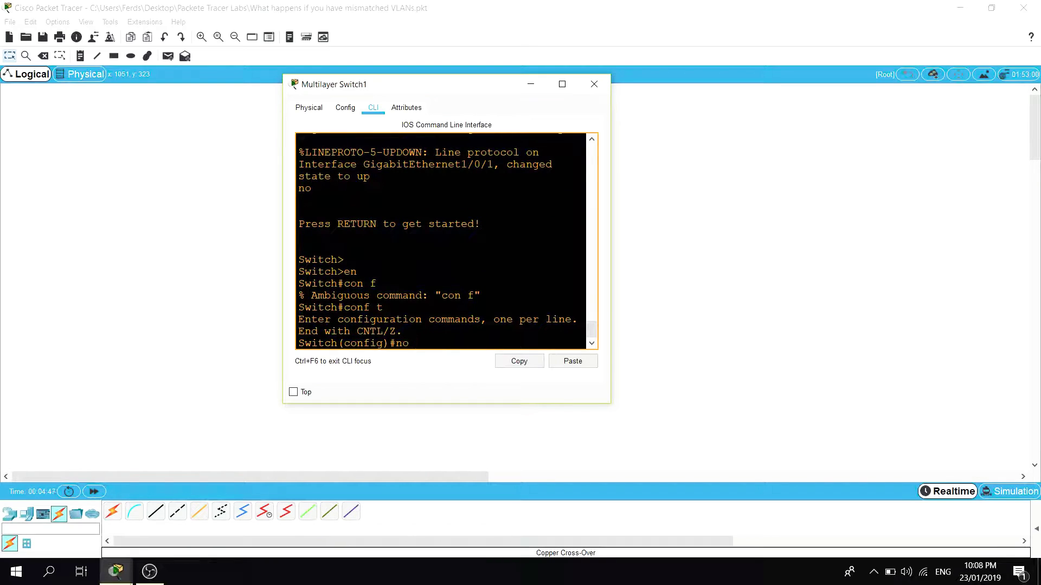
{"action": "key", "text": "Tab"}
{"action": "type", "text": "ain"}
{"action": "key", "text": "Tab"}
{"action": "type", "text": "-loop"}
{"action": "key", "text": "BackSpace"}
{"action": "type", "text": "k up"}
{"action": "key", "text": "Return"}
{"action": "type", "text": "end"}
{"action": "key", "text": "Return"}
{"action": "key", "text": "Return"}
{"action": "key", "text": "Return"}
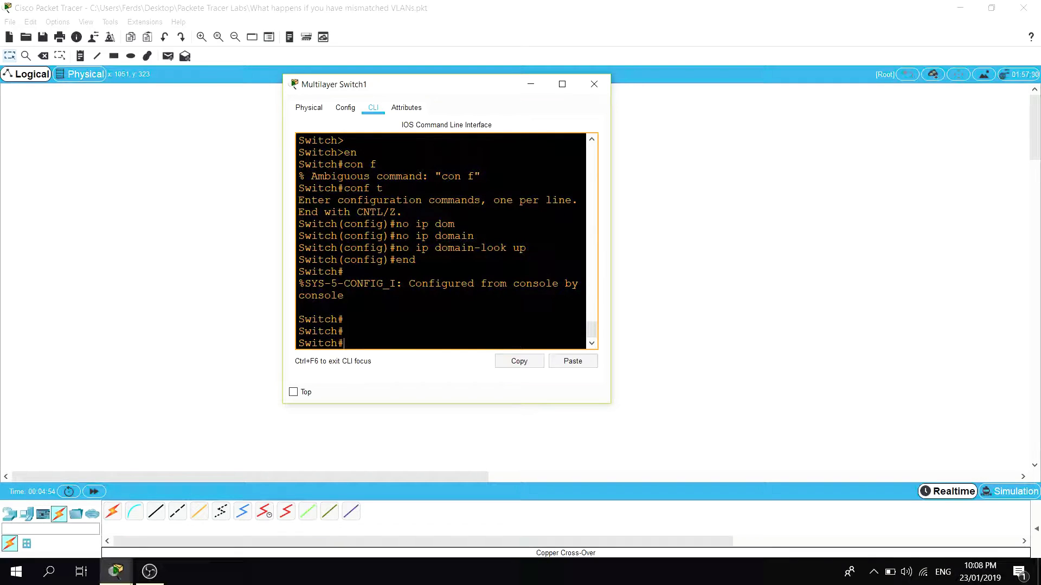
Set Multilayer Switch1's hostname and display name to S2, save its configuration to NVRAM, and close its window.
{"action": "left_click_drag", "start_coordinate": [610, 272], "coordinate": [883, 271]}
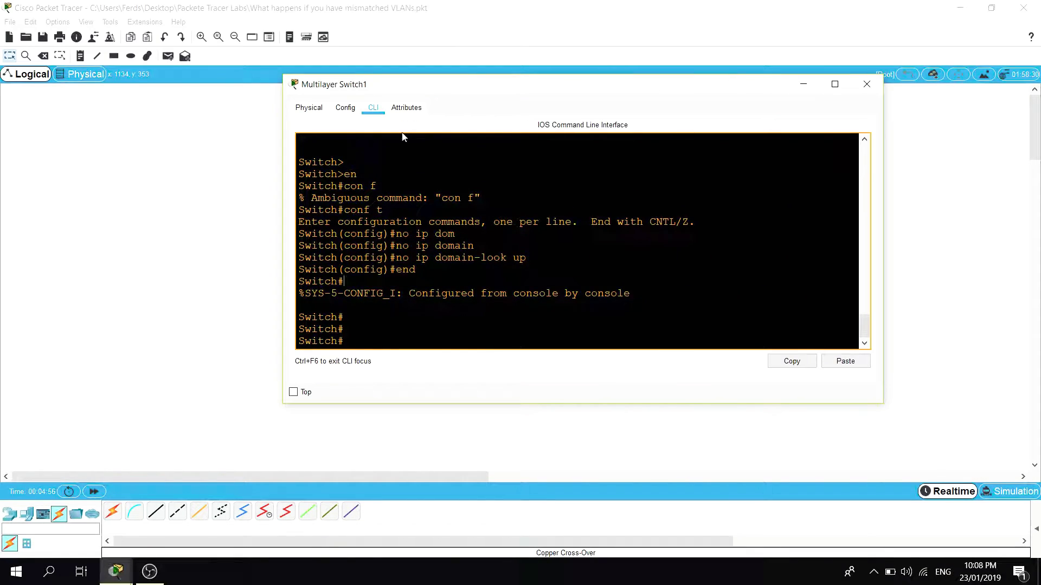
{"action": "left_click", "coordinate": [309, 108]}
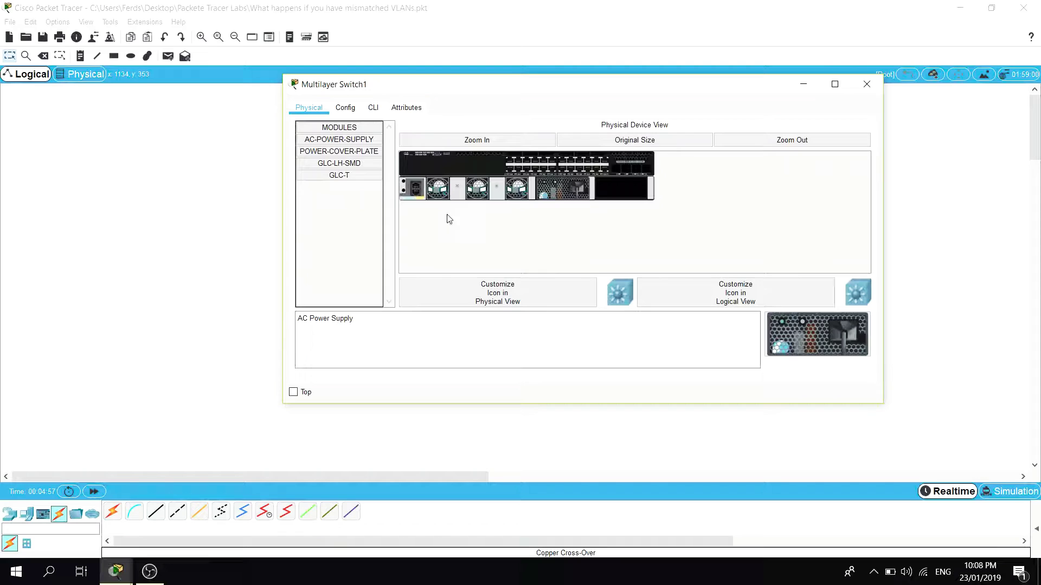
{"action": "left_click", "coordinate": [346, 108]}
{"action": "double_click", "coordinate": [542, 172]}
{"action": "type", "text": "S2"}
{"action": "double_click", "coordinate": [465, 173]}
{"action": "left_click", "coordinate": [541, 158]}
{"action": "left_click", "coordinate": [670, 189]}
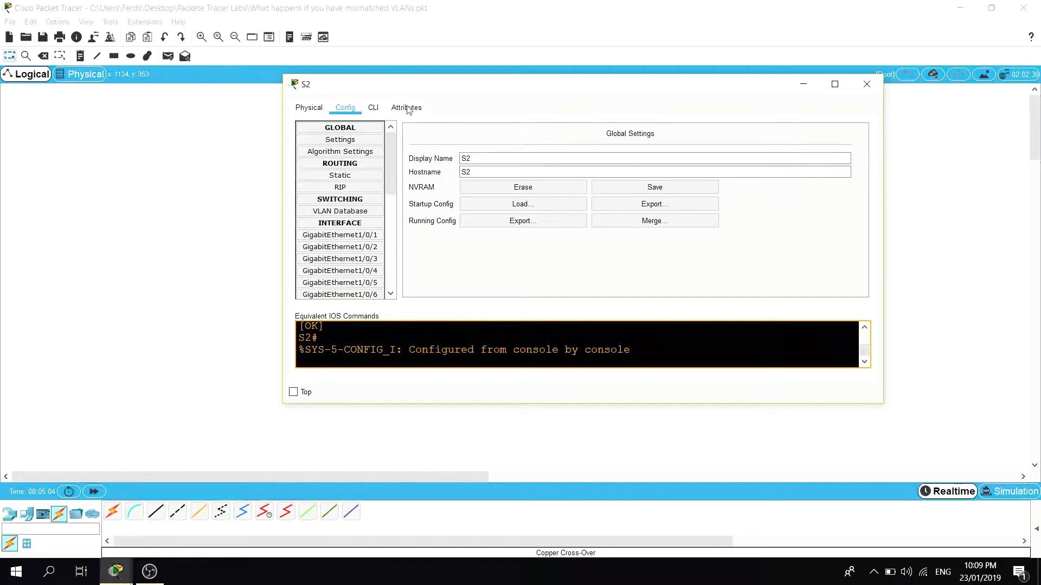
{"action": "left_click", "coordinate": [378, 107]}
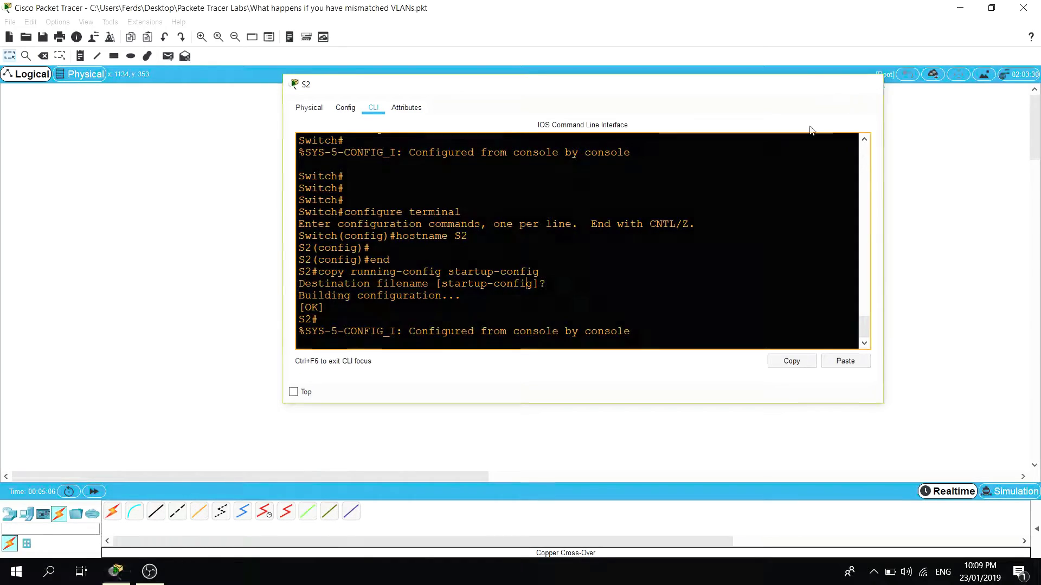
{"action": "left_click", "coordinate": [867, 84]}
{"action": "left_click", "coordinate": [568, 259]}
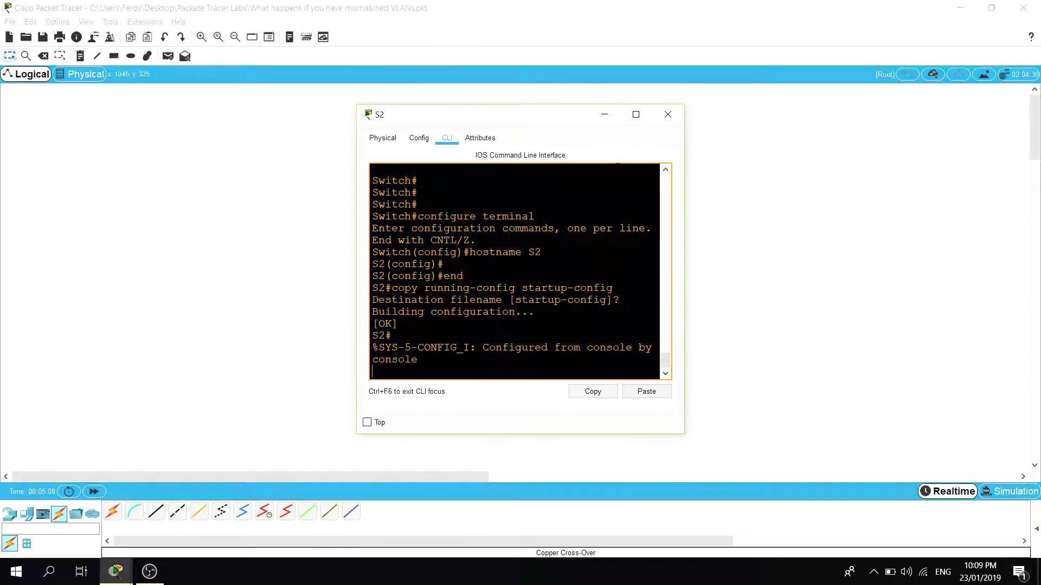
{"action": "left_click", "coordinate": [667, 115]}
{"action": "left_click", "coordinate": [85, 56]}
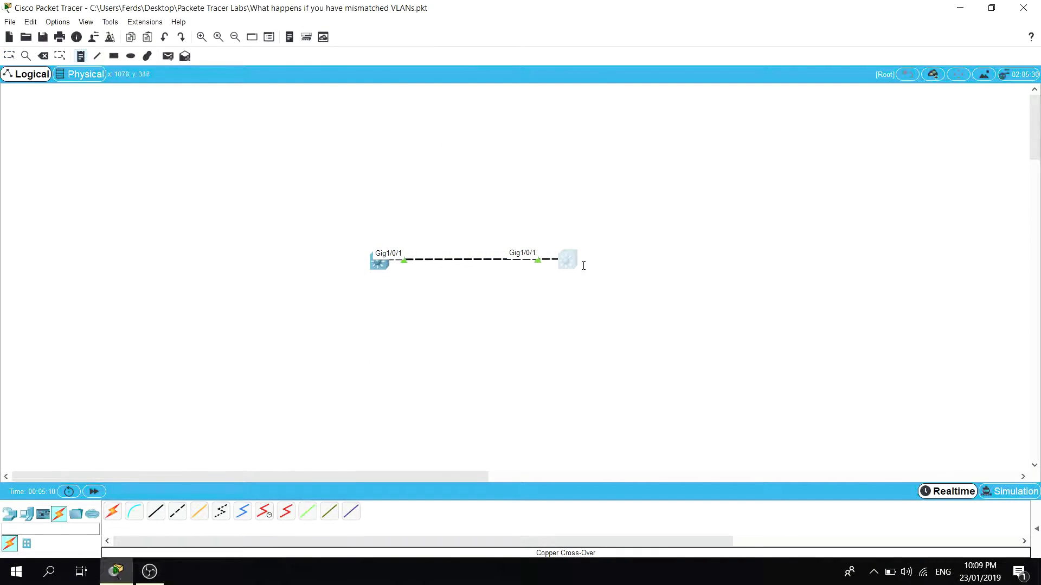
{"action": "left_click", "coordinate": [566, 292]}
{"action": "left_click", "coordinate": [534, 352]}
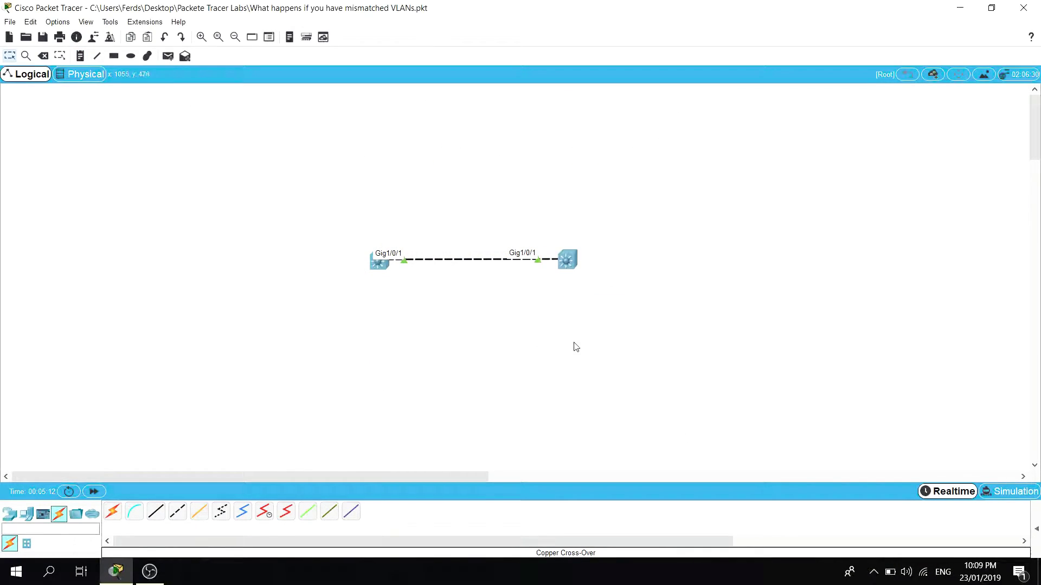
Add a text note reading S2 on the switch at the right end of the link.
{"action": "left_click", "coordinate": [81, 57]}
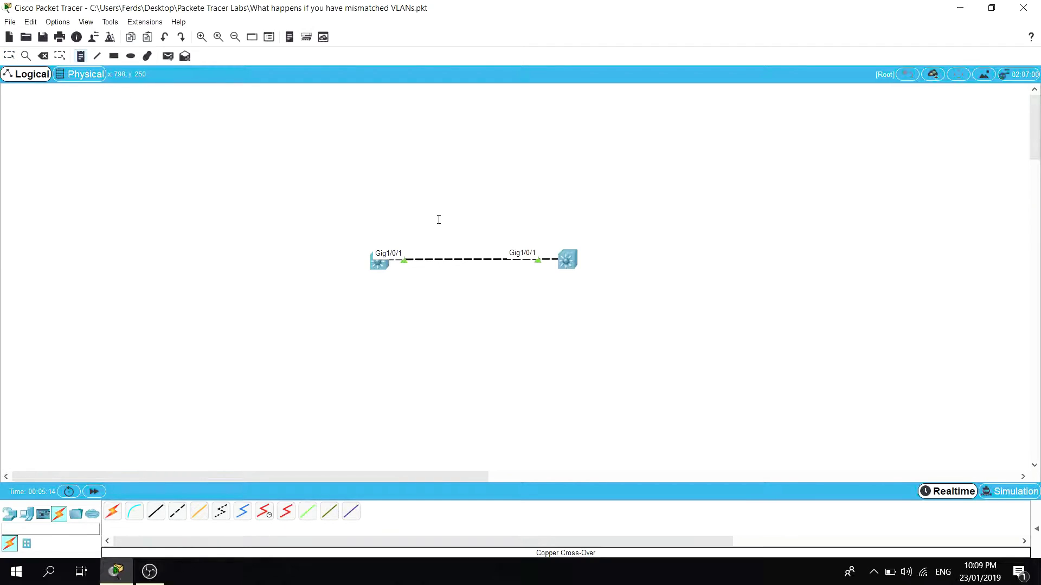
{"action": "left_click", "coordinate": [562, 254]}
{"action": "type", "text": "S2"}
{"action": "left_click", "coordinate": [571, 317]}
{"action": "left_click_drag", "start_coordinate": [575, 270], "coordinate": [572, 265]}
Add a text note reading S1 on the switch at the left end of the link.
{"action": "left_click", "coordinate": [80, 56]}
{"action": "left_click", "coordinate": [378, 266]}
{"action": "type", "text": "S1"}
{"action": "left_click", "coordinate": [386, 290]}
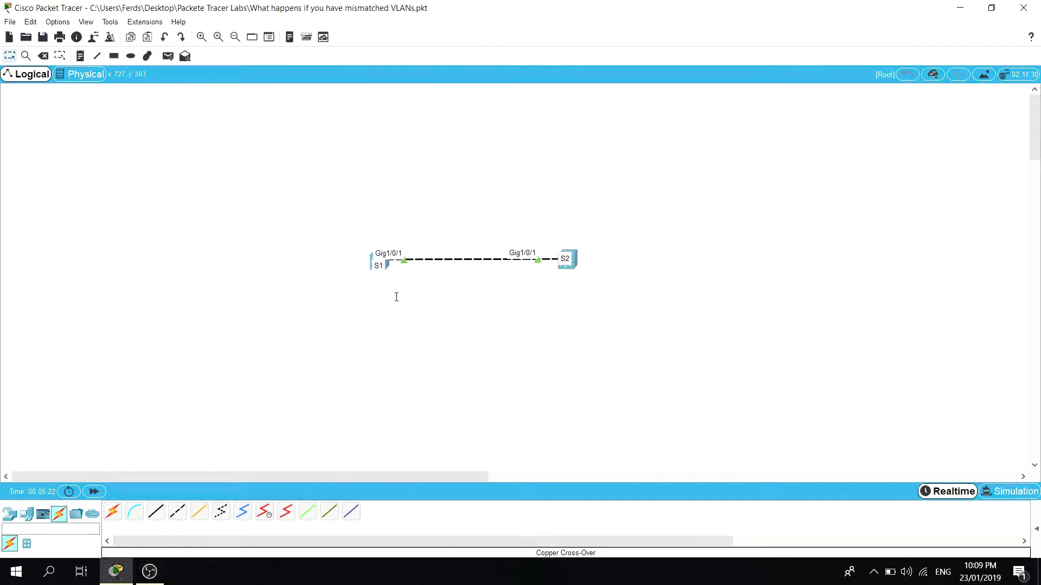
Set Multilayer Switch0's hostname and display name to S1 and save its configuration to NVRAM.
{"action": "left_click", "coordinate": [378, 262]}
{"action": "left_click", "coordinate": [401, 139]}
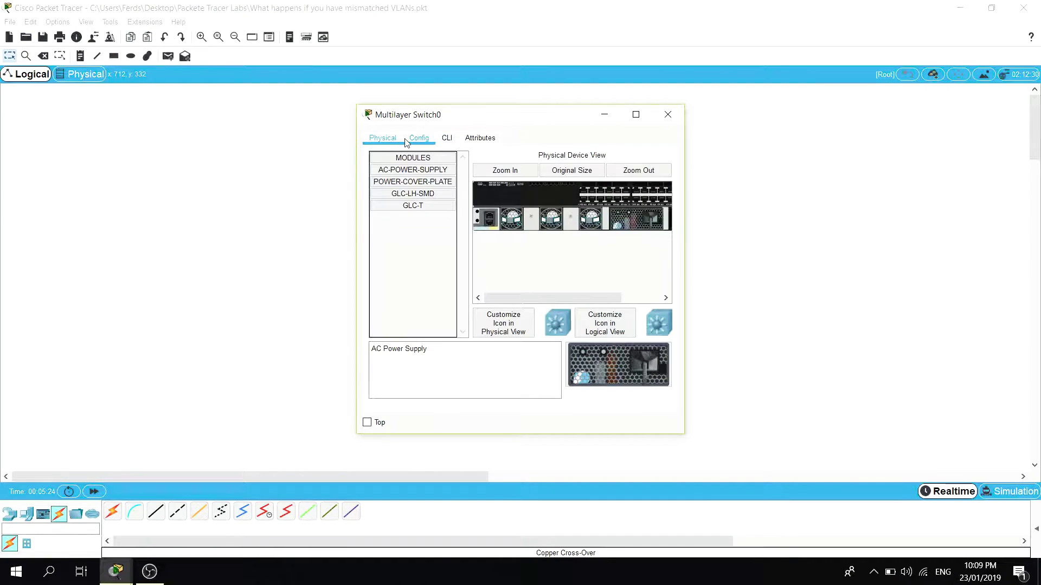
{"action": "left_click", "coordinate": [406, 140]}
{"action": "left_click_drag", "start_coordinate": [558, 203], "coordinate": [480, 209]}
{"action": "type", "text": "S"}
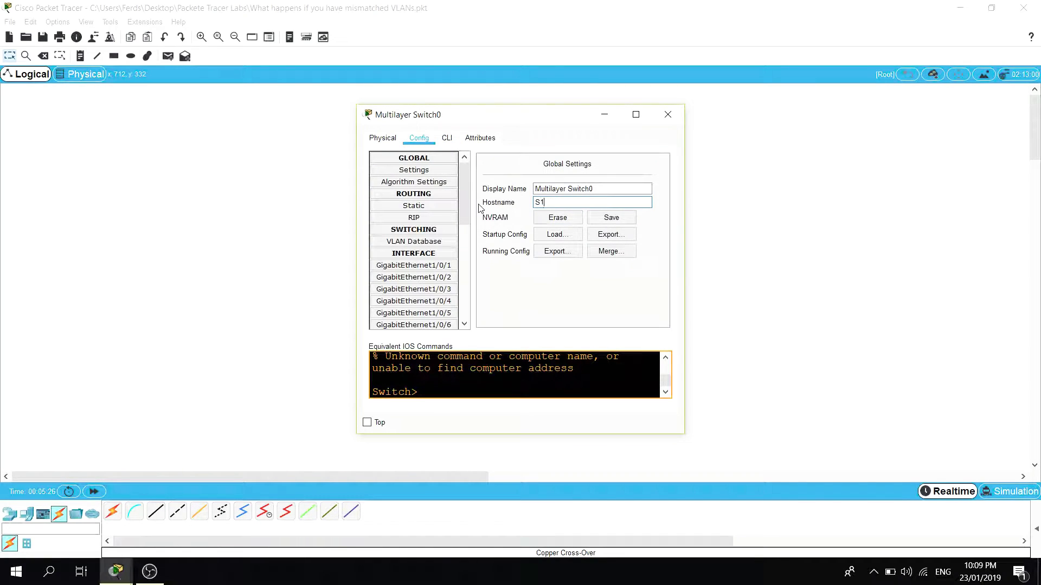
{"action": "type", "text": "1"}
{"action": "key", "text": "Tab"}
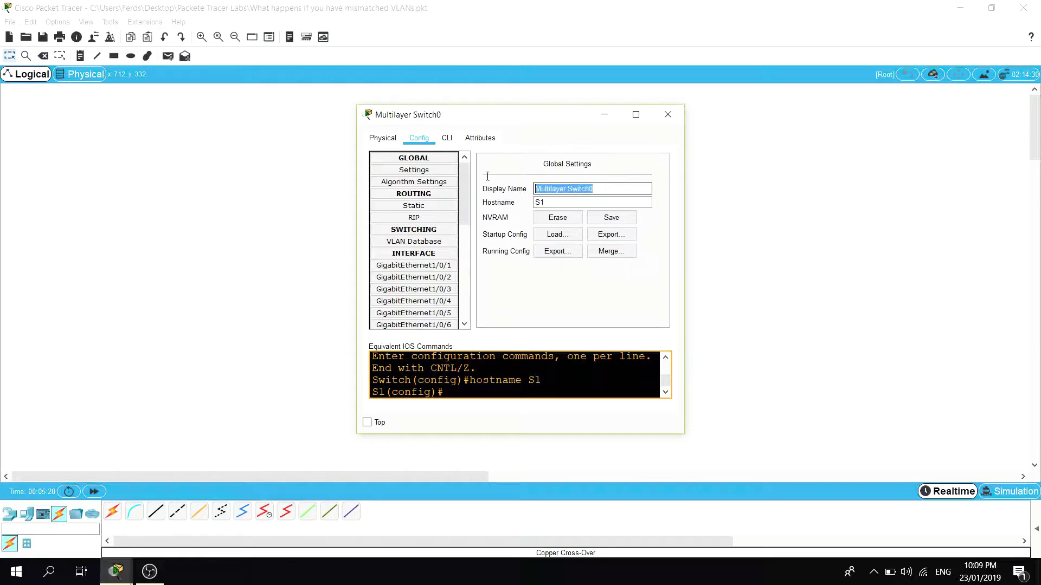
{"action": "left_click", "coordinate": [623, 217]}
{"action": "left_click", "coordinate": [623, 218]}
Open S1's command line, enlarge and reposition its window, and close it.
{"action": "left_click", "coordinate": [446, 138]}
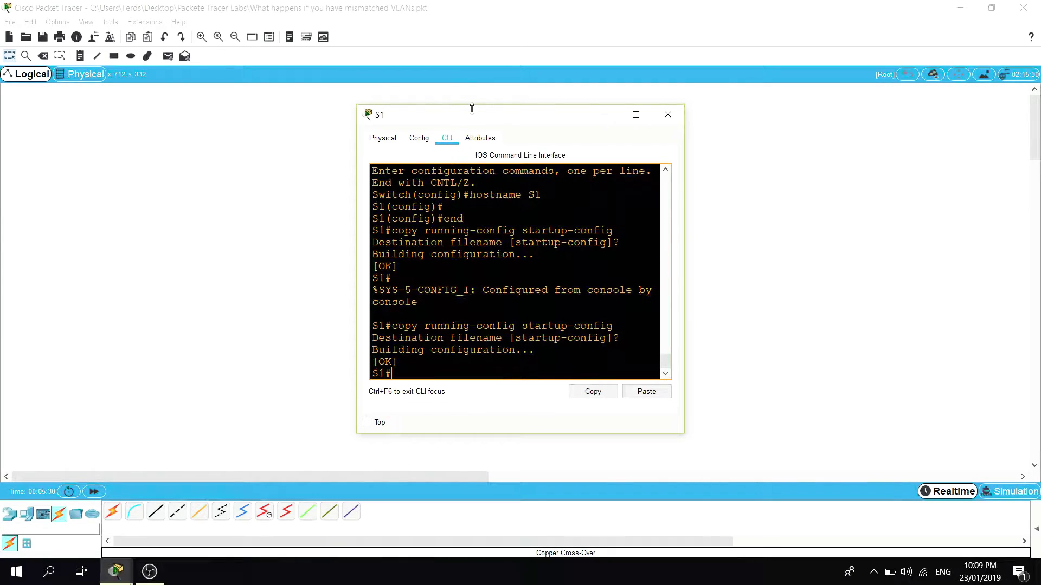
{"action": "left_click_drag", "start_coordinate": [471, 109], "coordinate": [472, 3]}
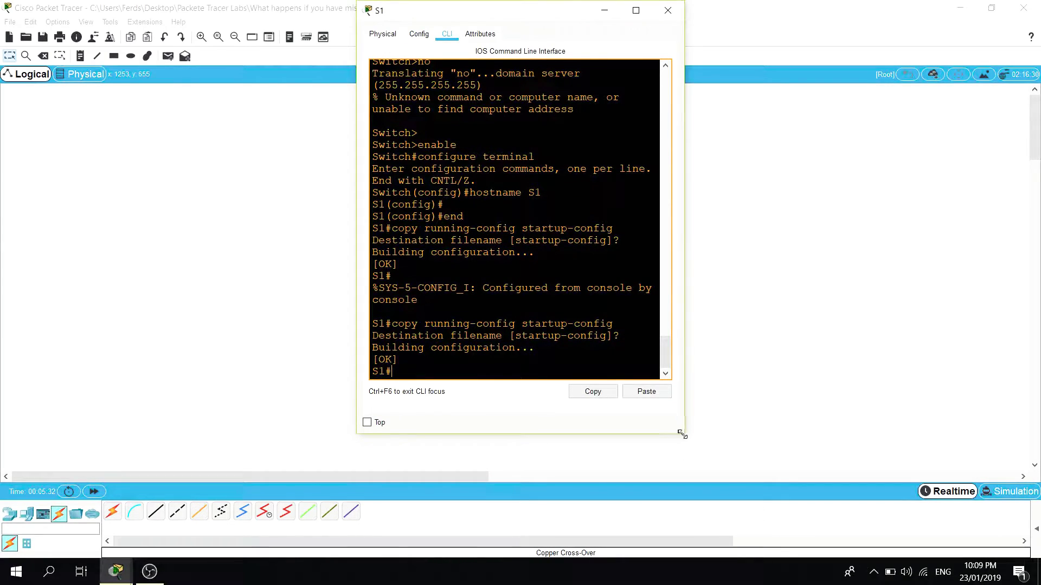
{"action": "left_click_drag", "start_coordinate": [681, 434], "coordinate": [901, 406]}
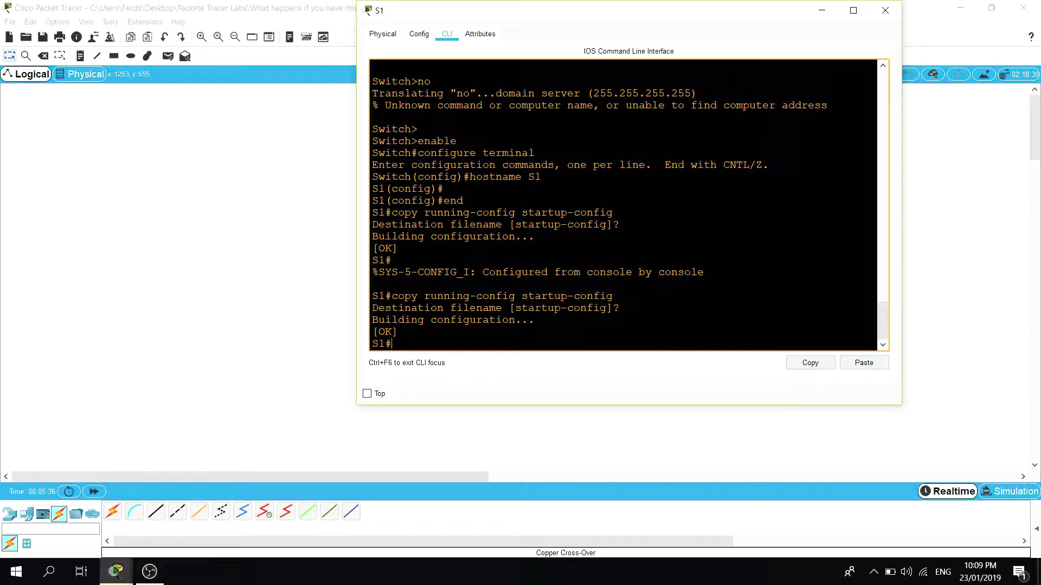
{"action": "key", "text": "Return"}
{"action": "key", "text": "Return"}
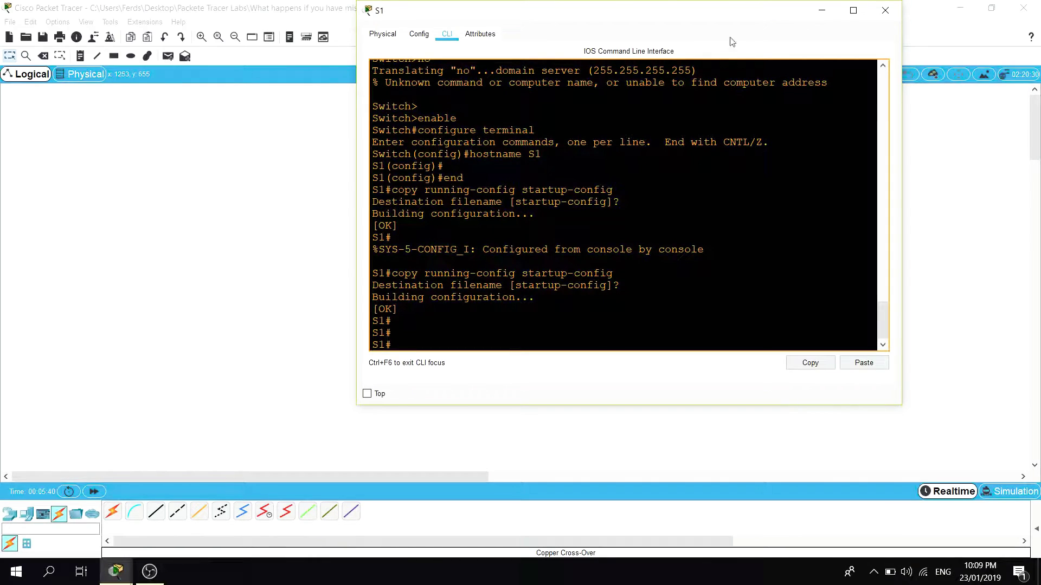
{"action": "left_click_drag", "start_coordinate": [751, 11], "coordinate": [436, 71]}
{"action": "left_click", "coordinate": [584, 72]}
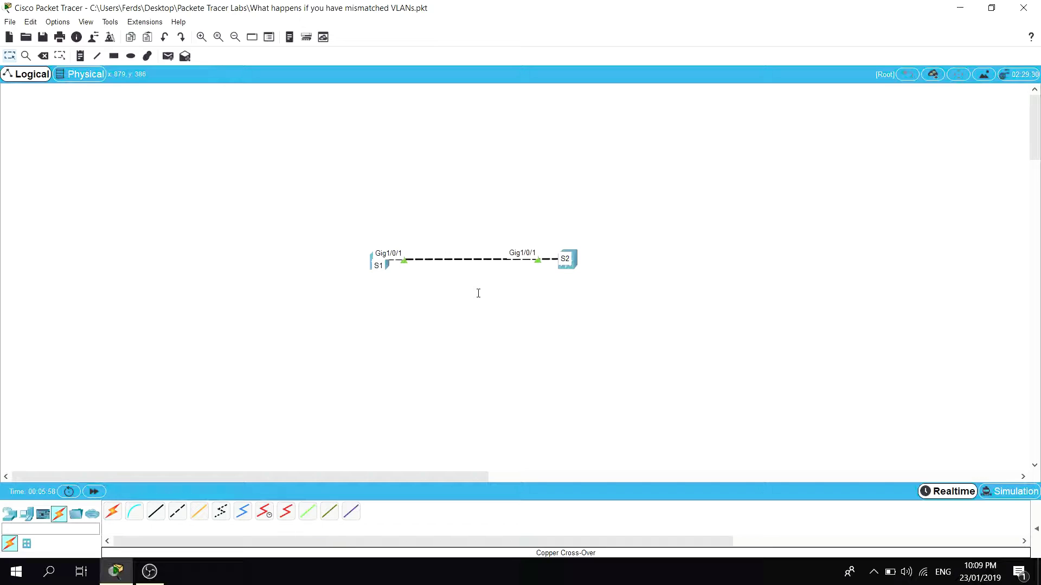
Reopen S1's command line, moving its window to the upper left of the workspace and enlarging it.
{"action": "left_click", "coordinate": [388, 268]}
{"action": "left_click_drag", "start_coordinate": [515, 115], "coordinate": [254, 76]}
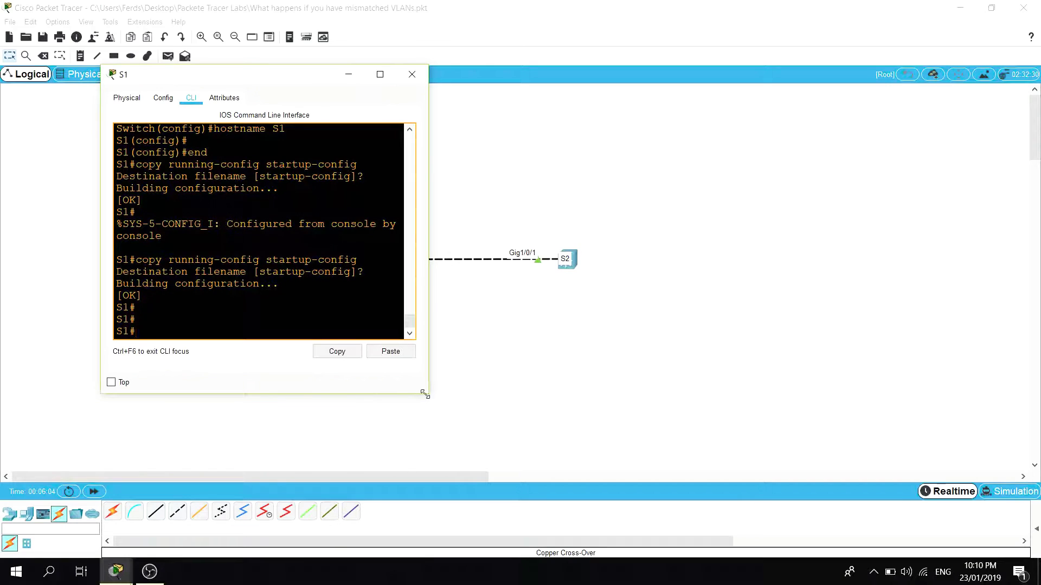
{"action": "left_click_drag", "start_coordinate": [428, 393], "coordinate": [732, 421]}
Run show ip int br on S1 and review the status of its interfaces.
{"action": "type", "text": "show "}
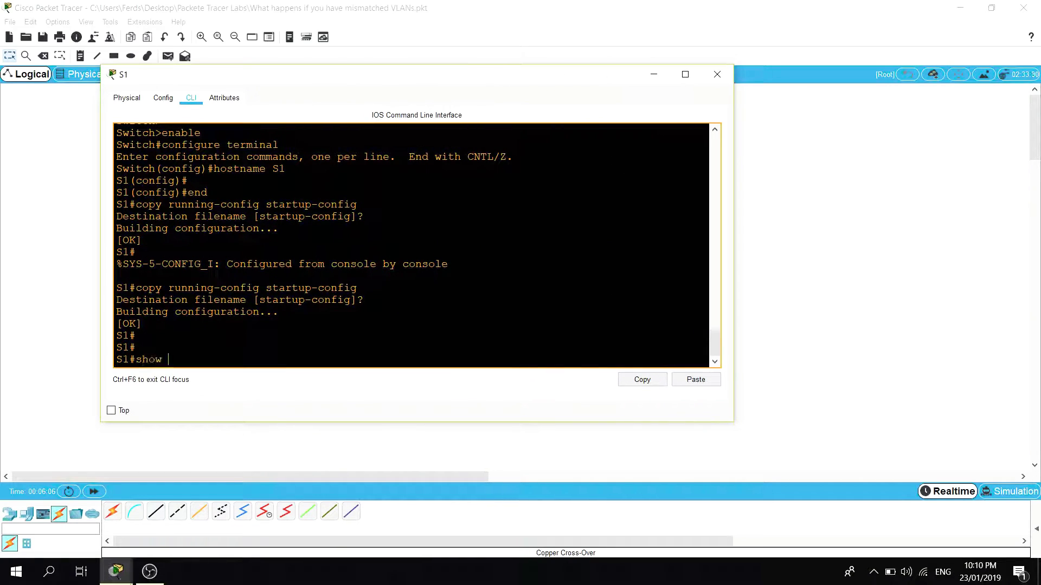
{"action": "type", "text": "ipi nt nt"}
{"action": "key", "text": "BackSpace"}
{"action": "key", "text": "BackSpace"}
{"action": "key", "text": "BackSpace"}
{"action": "key", "text": "BackSpace"}
{"action": "type", "text": "int"}
{"action": "key", "text": "BackSpace"}
{"action": "key", "text": "BackSpace"}
{"action": "type", "text": "br"}
{"action": "key", "text": "Return"}
{"action": "scroll", "coordinate": [412, 244], "scroll_direction": "up", "scroll_amount": 6}
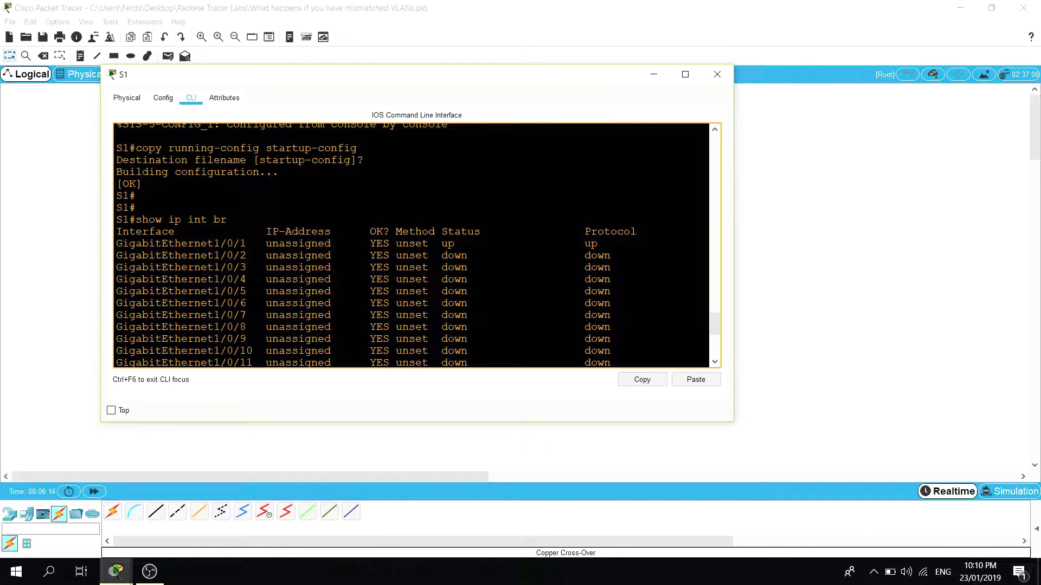
{"action": "scroll", "coordinate": [412, 244], "scroll_direction": "down", "scroll_amount": 6}
Display S1's running configuration with show run and examine the interface section through to the end.
{"action": "type", "text": "show run"}
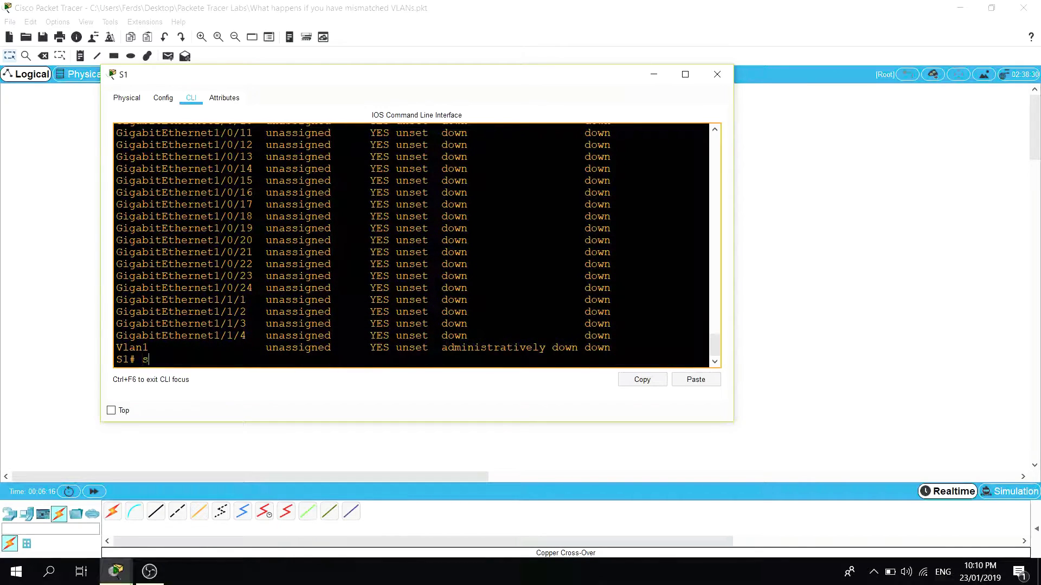
{"action": "key", "text": "Return"}
{"action": "key", "text": "space"}
{"action": "key", "text": "space"}
{"action": "key", "text": "space"}
{"action": "key", "text": "space"}
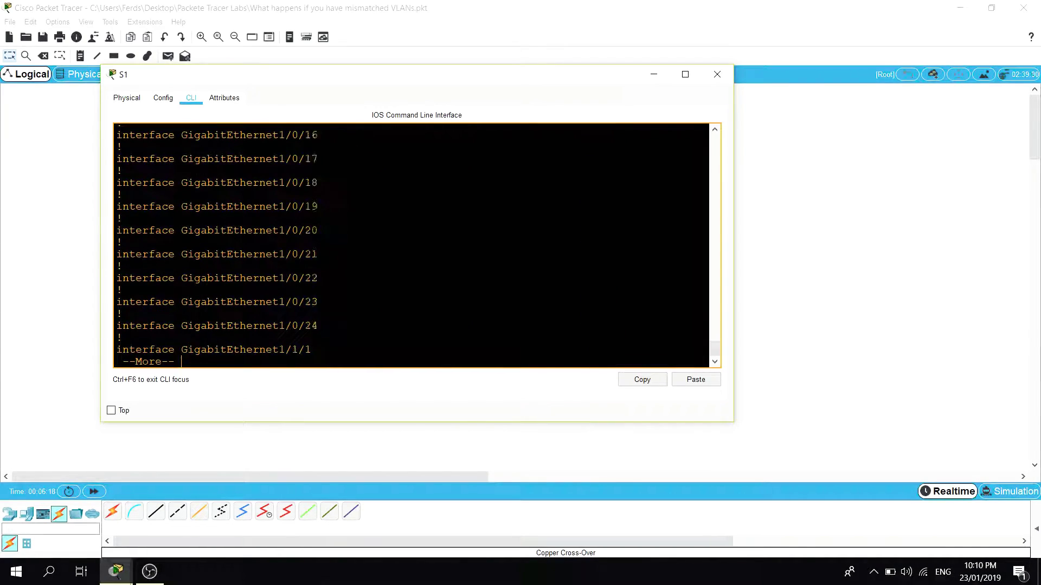
{"action": "scroll", "coordinate": [416, 245], "scroll_direction": "up", "scroll_amount": 15}
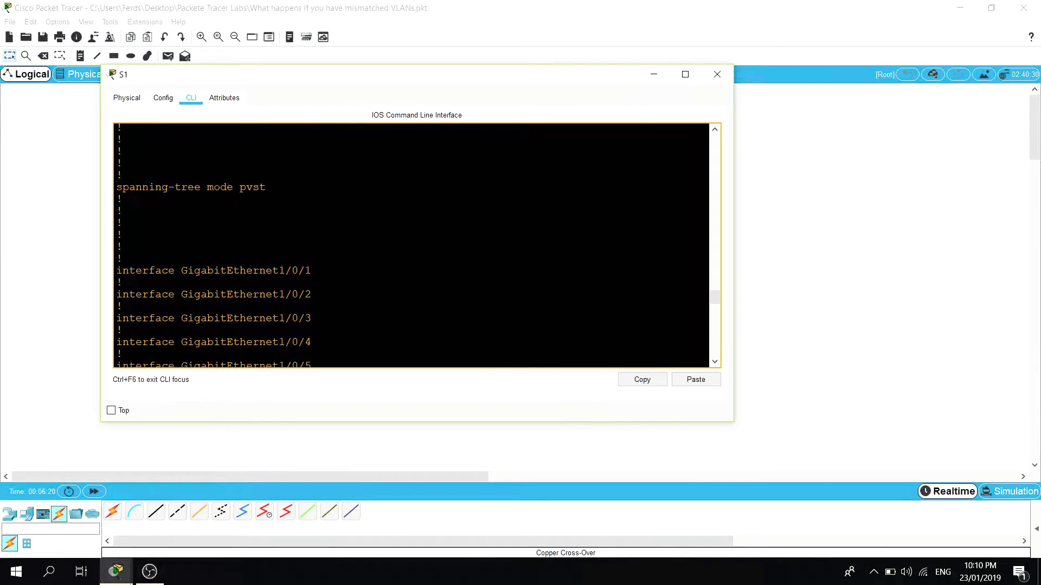
{"action": "scroll", "coordinate": [416, 245], "scroll_direction": "down", "scroll_amount": 3}
{"action": "scroll", "coordinate": [416, 245], "scroll_direction": "up", "scroll_amount": 2}
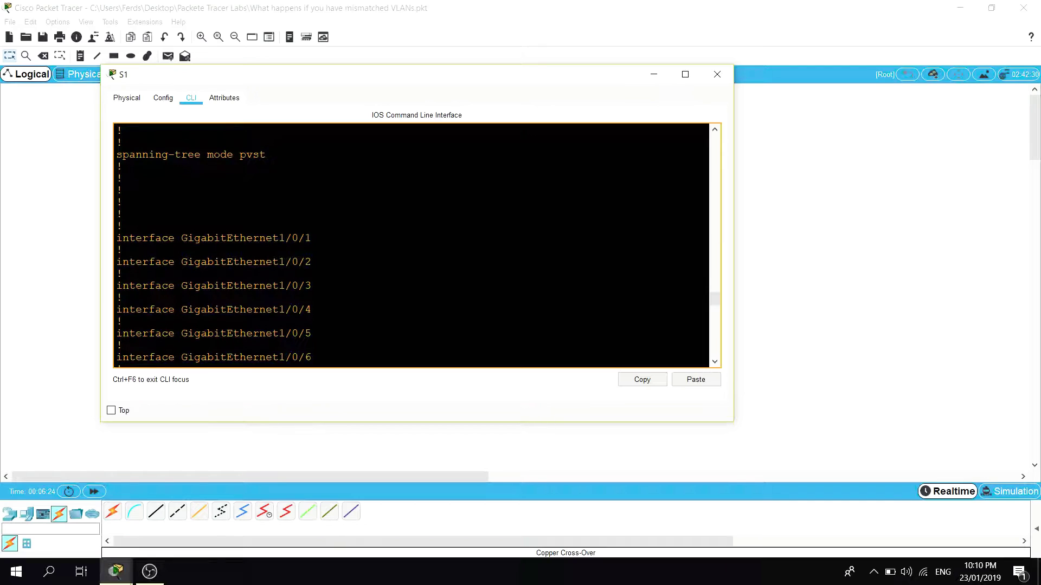
{"action": "scroll", "coordinate": [417, 245], "scroll_direction": "down", "scroll_amount": 20}
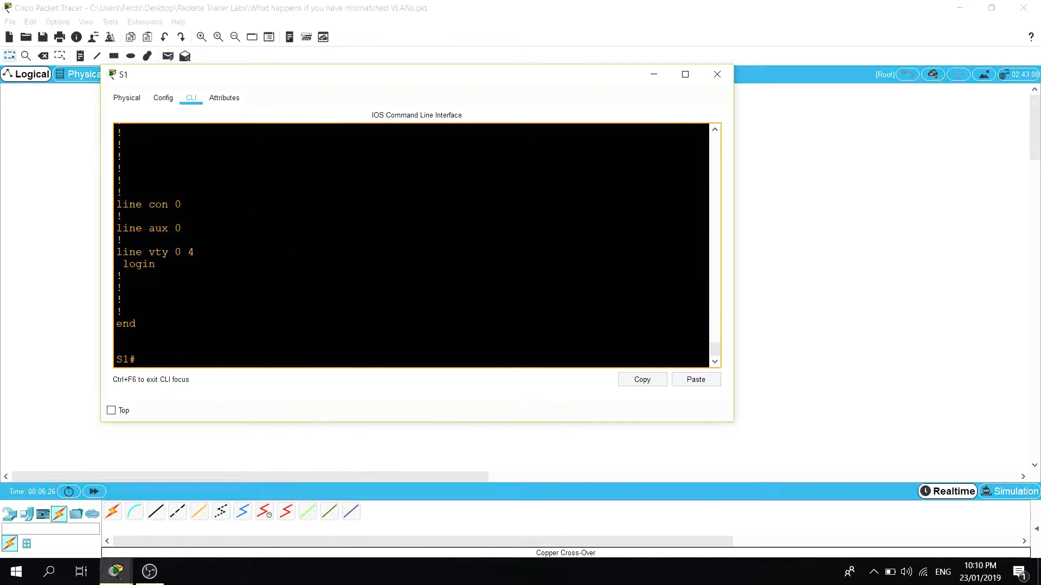
Check S1 for trunk interfaces with show int trunk.
{"action": "type", "text": "show"}
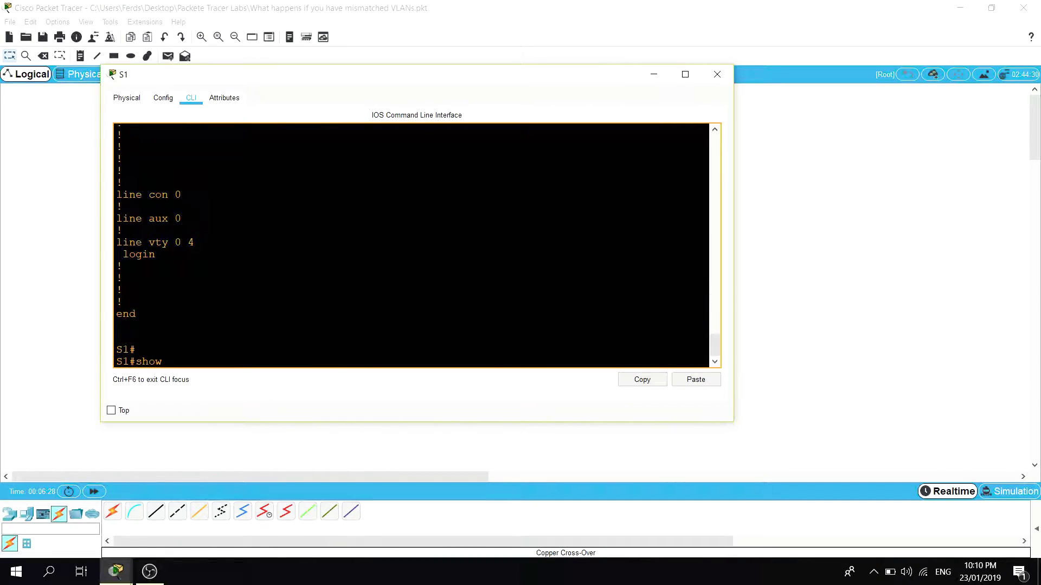
{"action": "type", "text": " int trunki"}
{"action": "key", "text": "Return"}
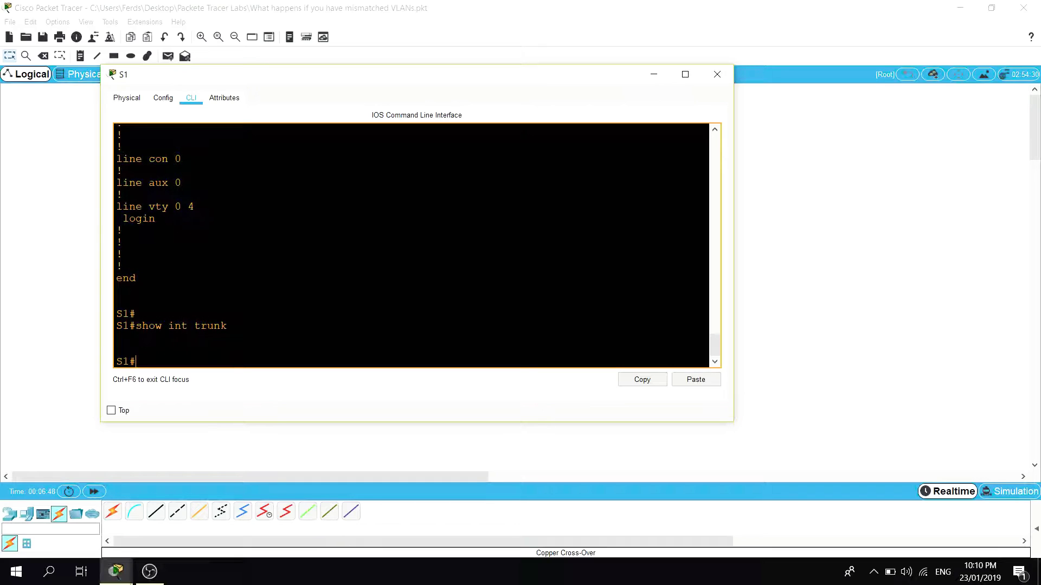
Move the S1 window toward the middle of the workspace and enter global configuration mode with conf t.
{"action": "left_click_drag", "start_coordinate": [349, 81], "coordinate": [417, 96]}
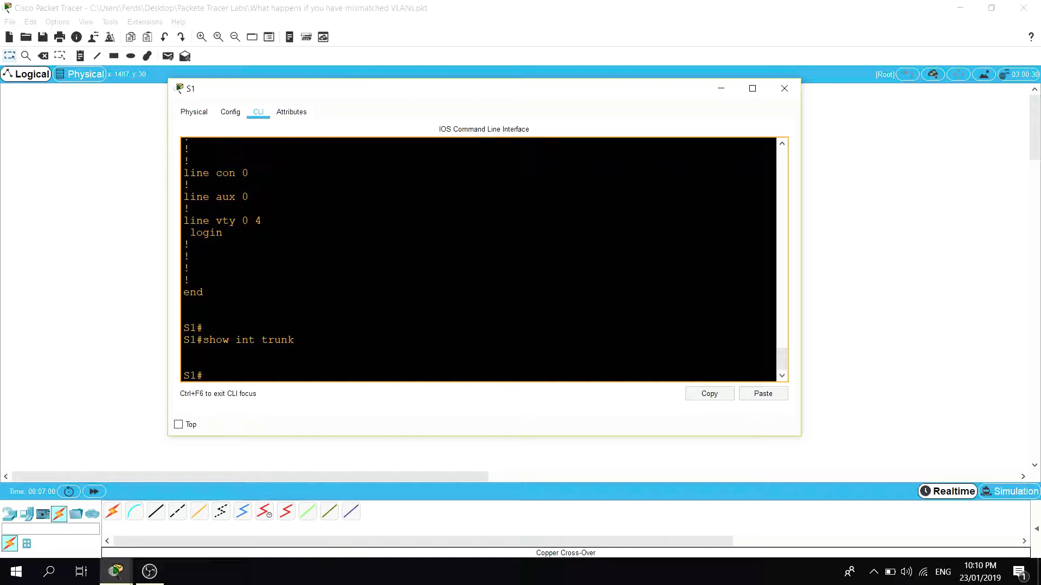
{"action": "type", "text": "conf ft"}
{"action": "key", "text": "Return"}
{"action": "type", "text": "conf  t"}
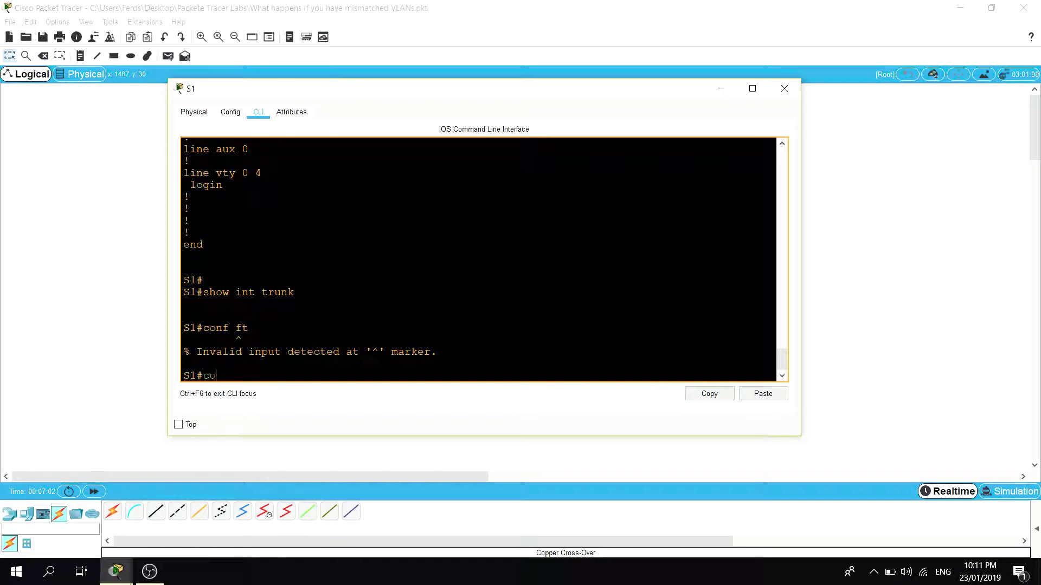
{"action": "key", "text": "Return"}
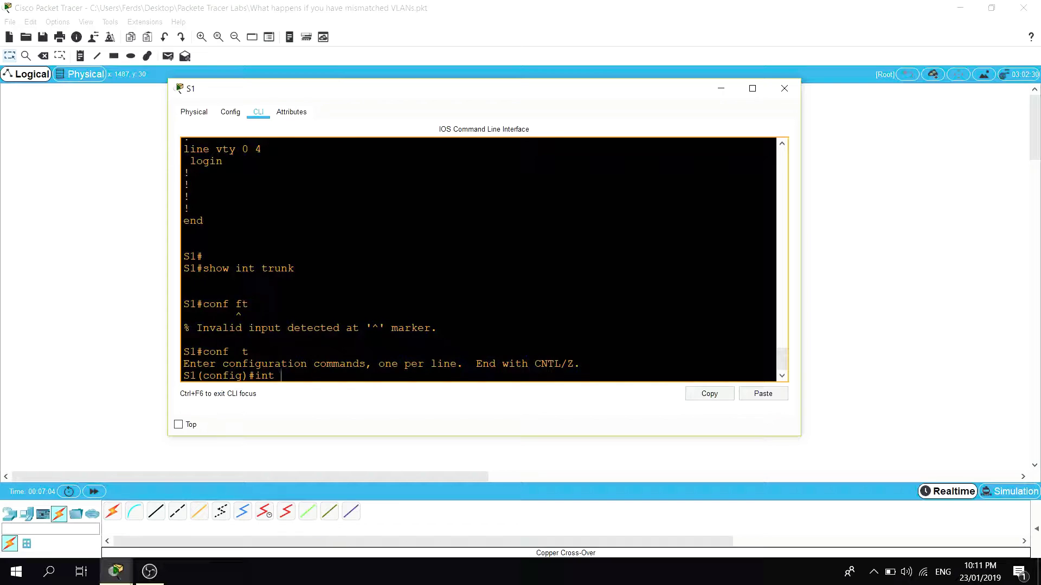
Copy the name GigabitEthernet1/0/1 from the earlier running-config output and enter that interface's configuration mode.
{"action": "scroll", "coordinate": [484, 260], "scroll_direction": "up", "scroll_amount": 10}
{"action": "scroll", "coordinate": [484, 260], "scroll_direction": "up", "scroll_amount": 15}
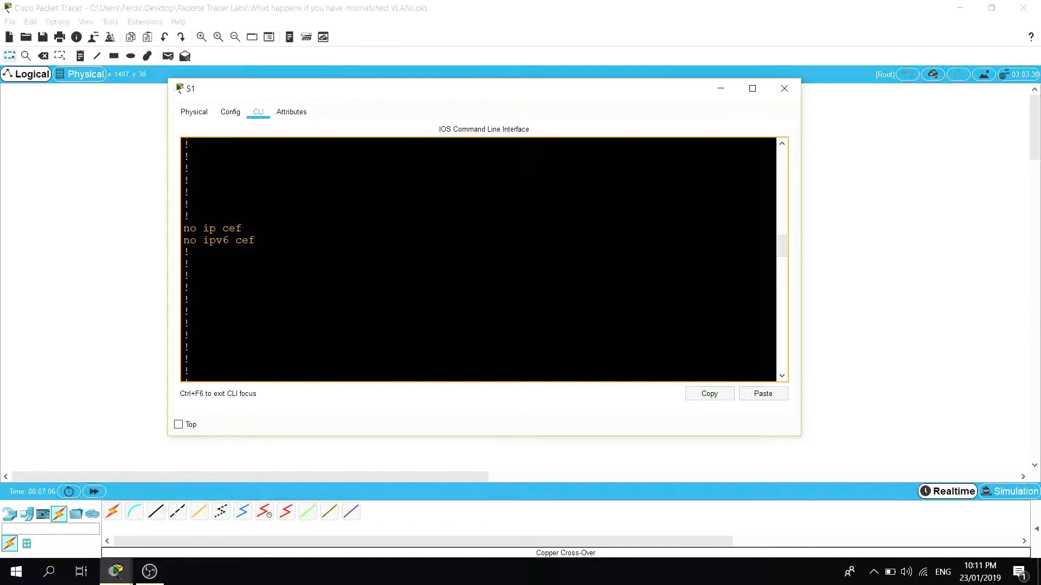
{"action": "scroll", "coordinate": [484, 260], "scroll_direction": "down", "scroll_amount": 10}
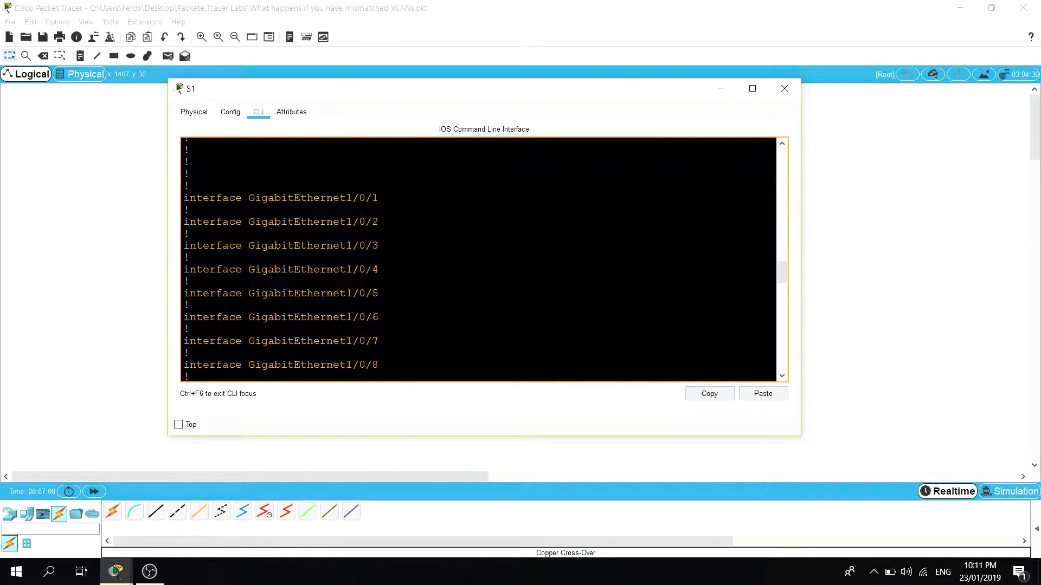
{"action": "left_click_drag", "start_coordinate": [379, 197], "coordinate": [248, 197]}
{"action": "key", "text": "ctrl+c"}
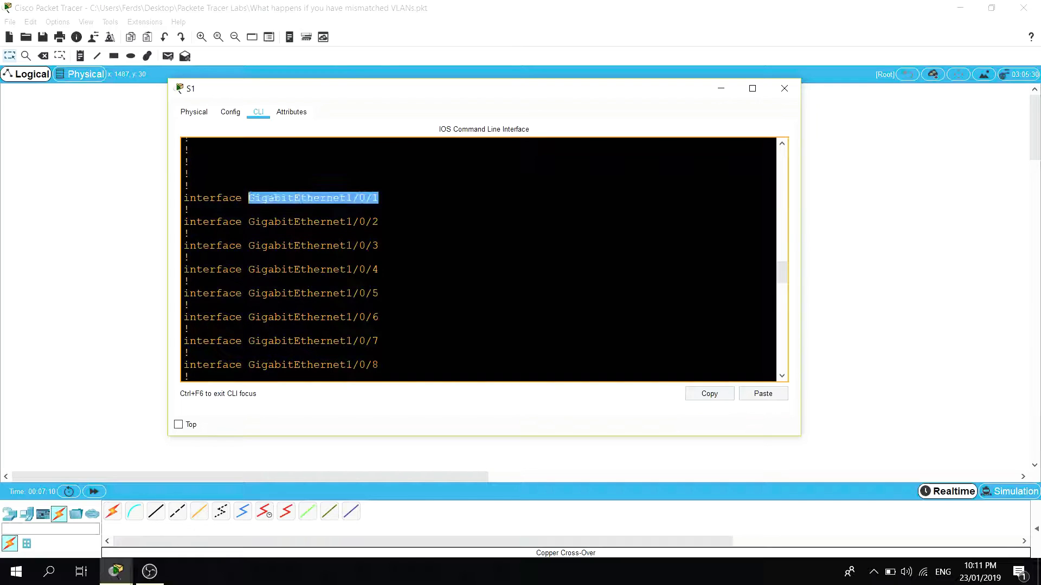
{"action": "scroll", "coordinate": [484, 260], "scroll_direction": "down", "scroll_amount": 15}
{"action": "type", "text": "int"}
{"action": "key", "text": "ctrl+v"}
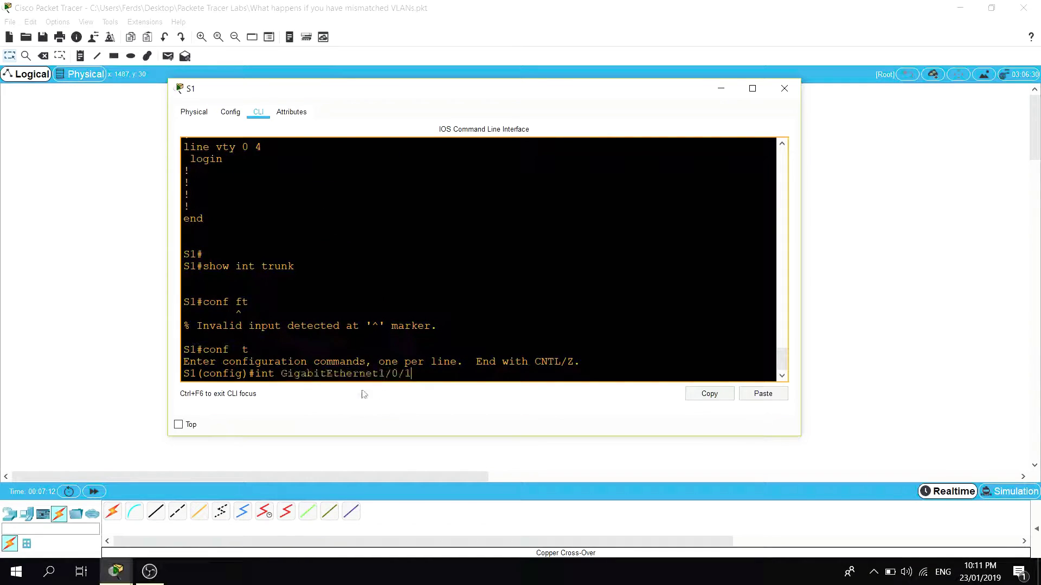
{"action": "key", "text": "Return"}
Set the trunk encapsulation on GigabitEthernet1/0/1 to dot1q with switchport trunk encapsulation dot1q.
{"action": "type", "text": "siw"}
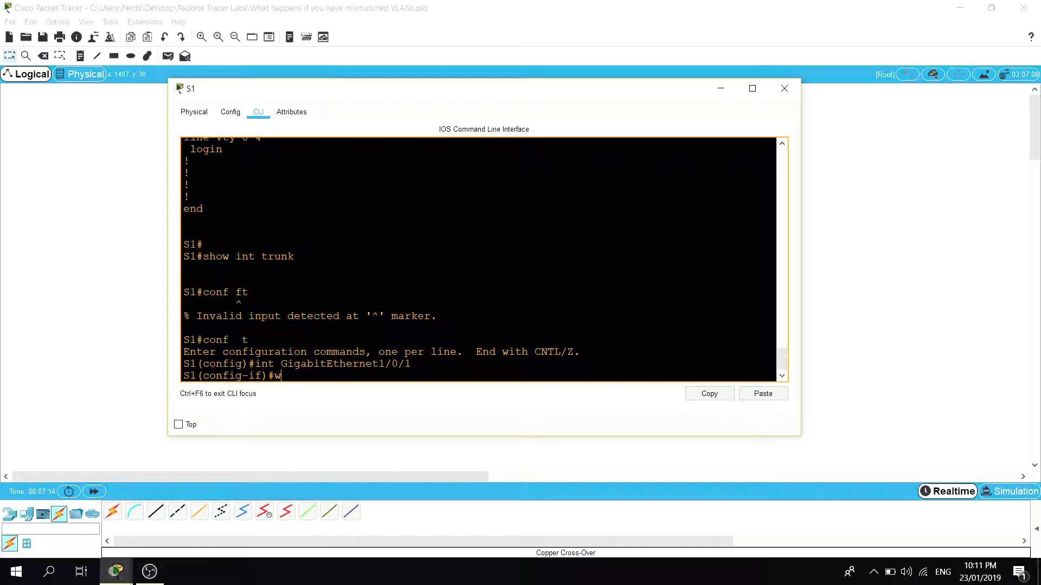
{"action": "key", "text": "Tab"}
{"action": "key", "text": "BackSpace"}
{"action": "key", "text": "BackSpace"}
{"action": "type", "text": "wi"}
{"action": "key", "text": "Tab"}
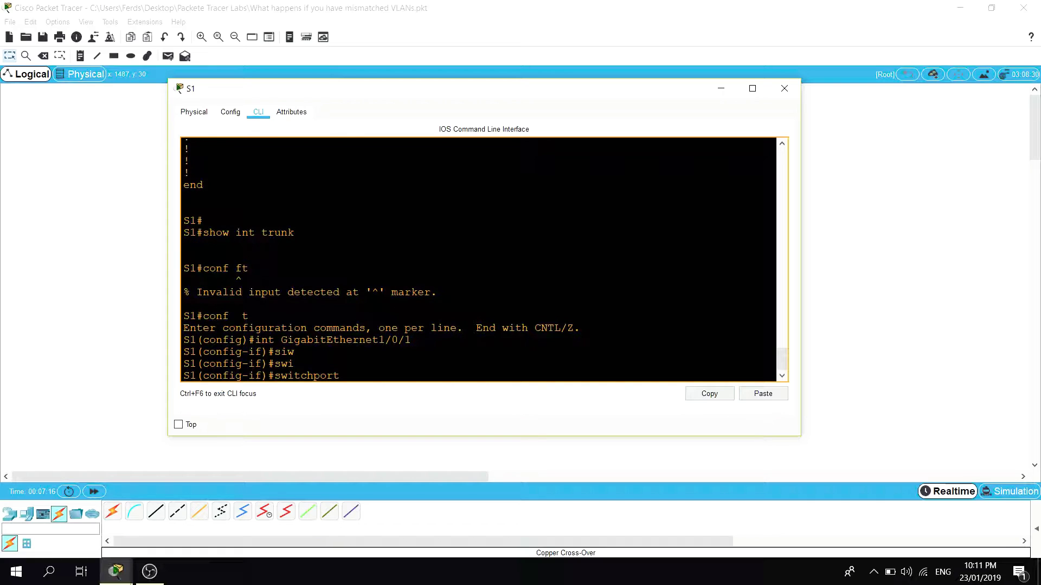
{"action": "type", "text": "trunk"}
{"action": "key", "text": "Tab"}
{"action": "type", "text": "en"}
{"action": "key", "text": "Tab"}
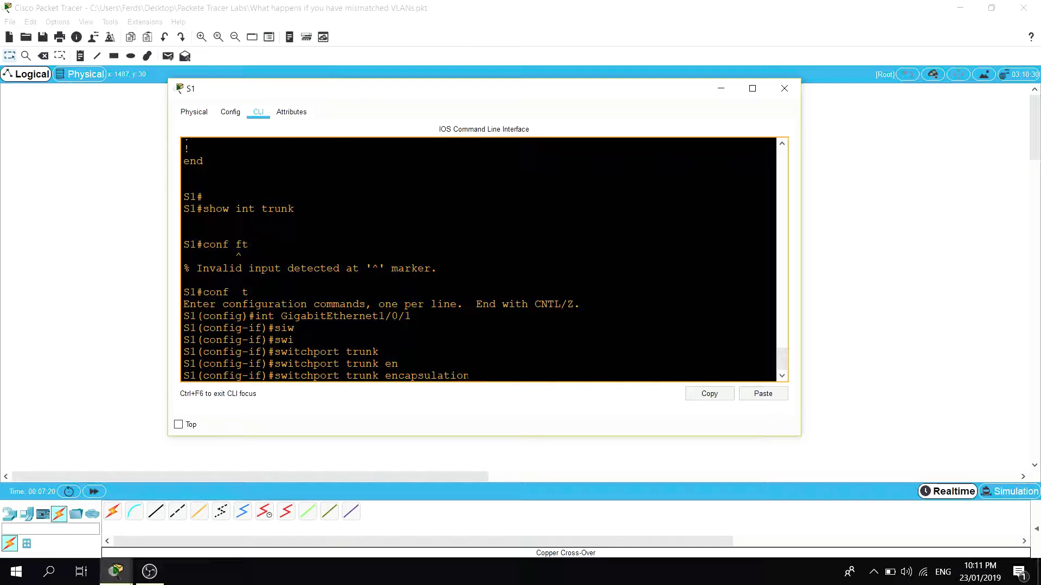
{"action": "type", "text": "do"}
{"action": "key", "text": "Tab"}
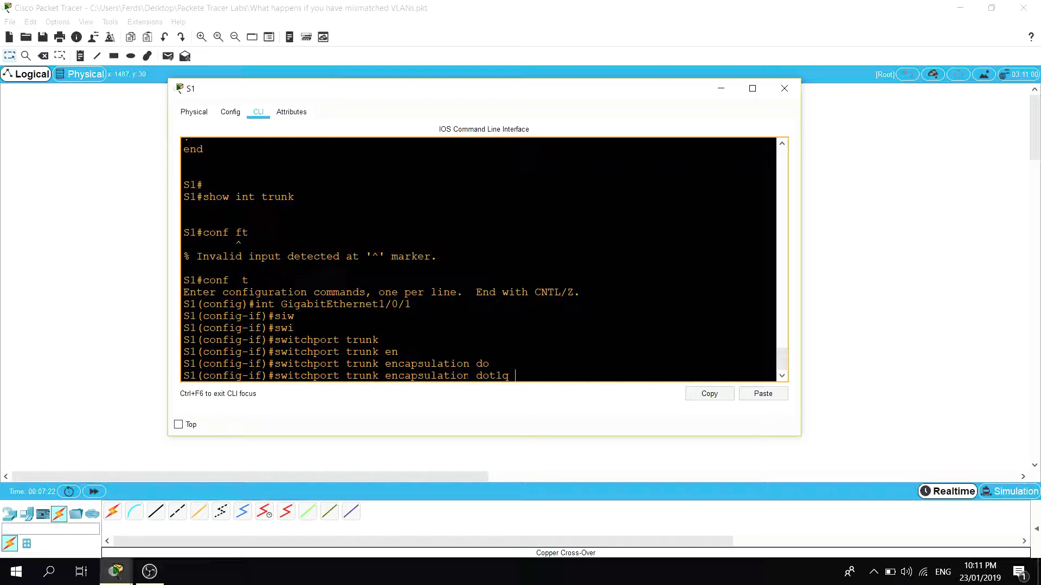
{"action": "type", "text": "?"}
{"action": "key", "text": "Return"}
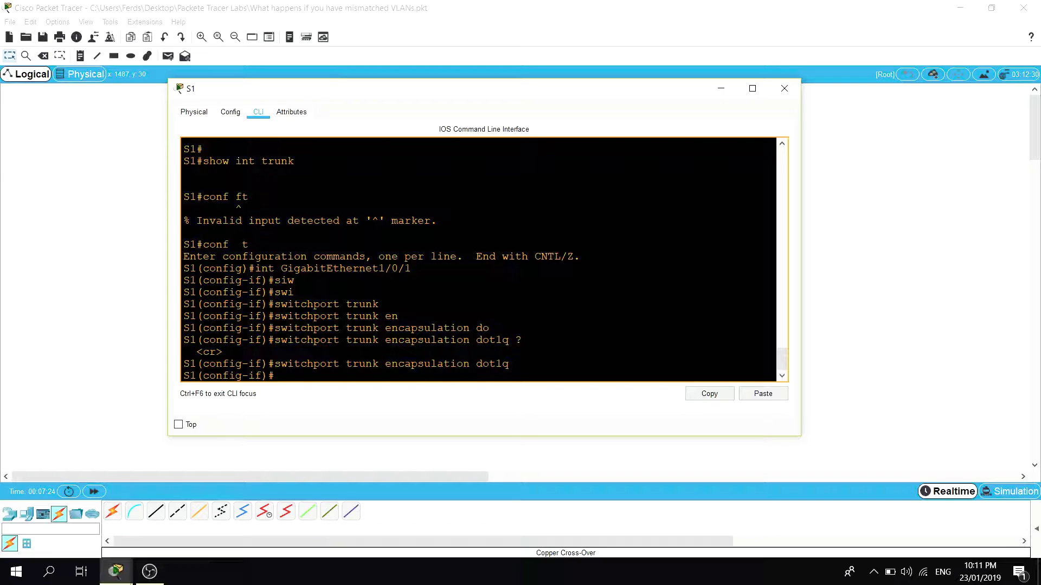
Try to apply the command switchport trunk mode on GigabitEthernet1/0/1.
{"action": "key", "text": "Up"}
{"action": "key", "text": "BackSpace"}
{"action": "key", "text": "BackSpace"}
{"action": "key", "text": "BackSpace"}
{"action": "key", "text": "BackSpace"}
{"action": "key", "text": "BackSpace"}
{"action": "key", "text": "BackSpace"}
{"action": "key", "text": "BackSpace"}
{"action": "key", "text": "BackSpace"}
{"action": "key", "text": "BackSpace"}
{"action": "key", "text": "BackSpace"}
{"action": "key", "text": "BackSpace"}
{"action": "key", "text": "BackSpace"}
{"action": "key", "text": "BackSpace"}
{"action": "key", "text": "BackSpace"}
{"action": "key", "text": "BackSpace"}
{"action": "key", "text": "BackSpace"}
{"action": "key", "text": "BackSpace"}
{"action": "key", "text": "BackSpace"}
{"action": "key", "text": "BackSpace"}
{"action": "key", "text": "BackSpace"}
{"action": "type", "text": "k mode"}
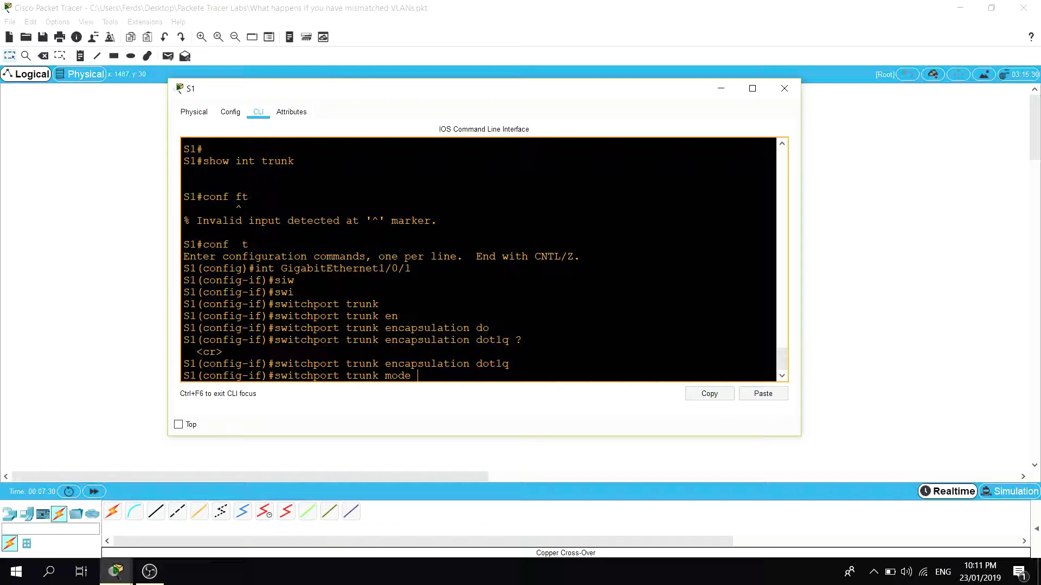
{"action": "key", "text": "Return"}
Make GigabitEthernet1/0/1 on S1 a trunk port with switchport mode trunk.
{"action": "key", "text": "Up"}
{"action": "key", "text": "BackSpace"}
{"action": "key", "text": "BackSpace"}
{"action": "key", "text": "BackSpace"}
{"action": "key", "text": "BackSpace"}
{"action": "key", "text": "BackSpace"}
{"action": "key", "text": "BackSpace"}
{"action": "key", "text": "BackSpace"}
{"action": "key", "text": "BackSpace"}
{"action": "key", "text": "BackSpace"}
{"action": "type", "text": "mode trunk"}
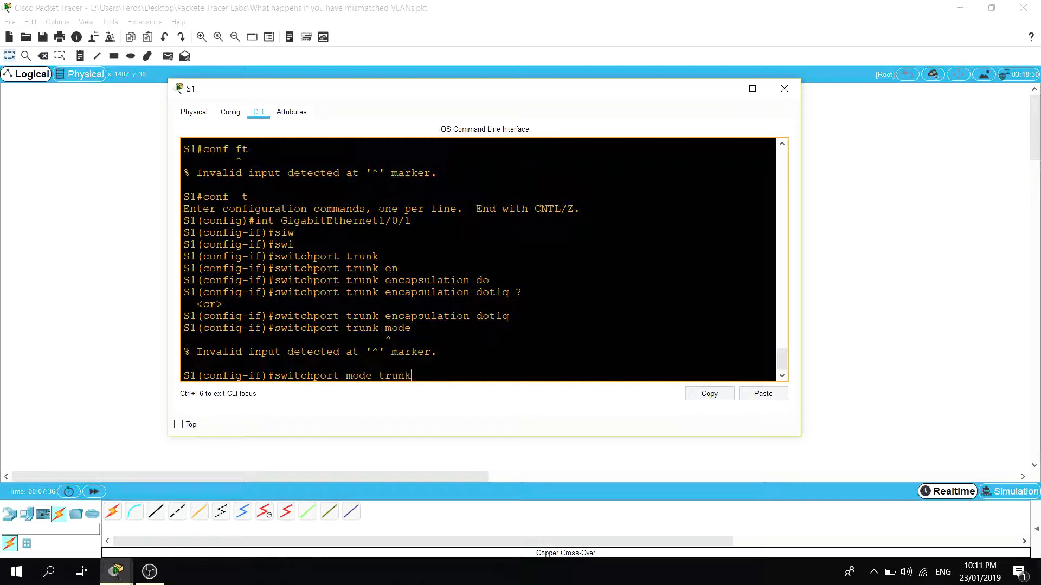
{"action": "key", "text": "Return"}
{"action": "key", "text": "Return"}
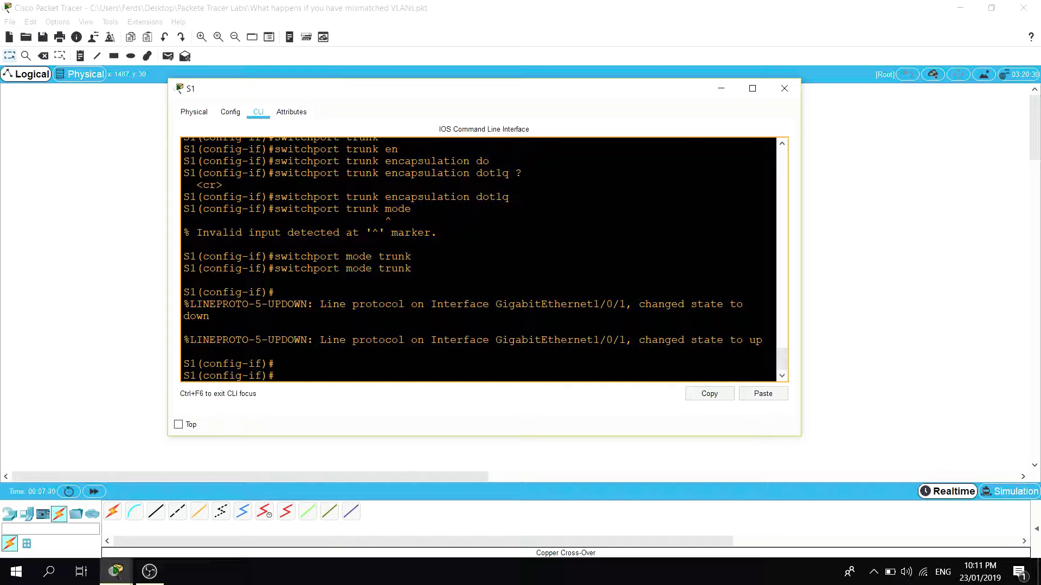
Display S1's running configuration with do show ru and go to the GigabitEthernet1/0/1 section.
{"action": "type", "text": "do show ru"}
{"action": "key", "text": "Return"}
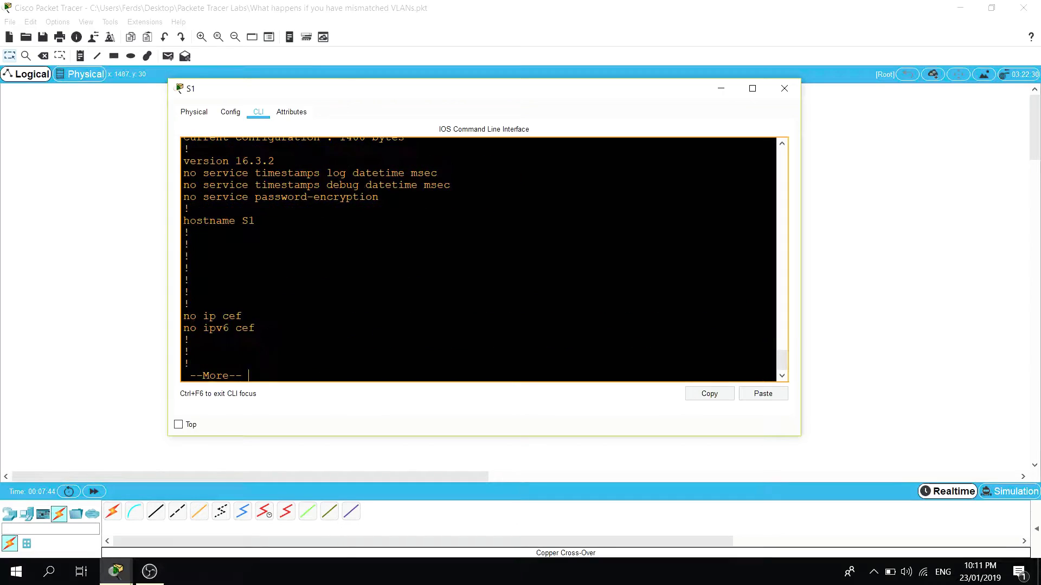
{"action": "key", "text": "space"}
{"action": "key", "text": "space"}
{"action": "key", "text": "space"}
{"action": "scroll", "coordinate": [483, 260], "scroll_direction": "up", "scroll_amount": 15}
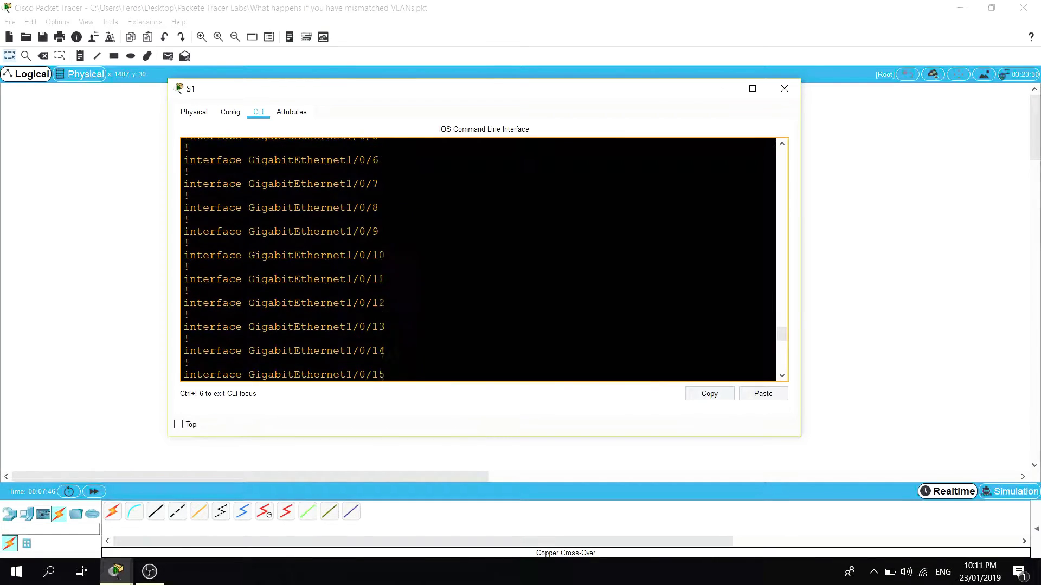
Copy the GigabitEthernet1/0/1 block, including its trunk encapsulation and mode lines, from S1's running configuration.
{"action": "left_click_drag", "start_coordinate": [326, 237], "coordinate": [184, 211]}
{"action": "key", "text": "ctrl+c"}
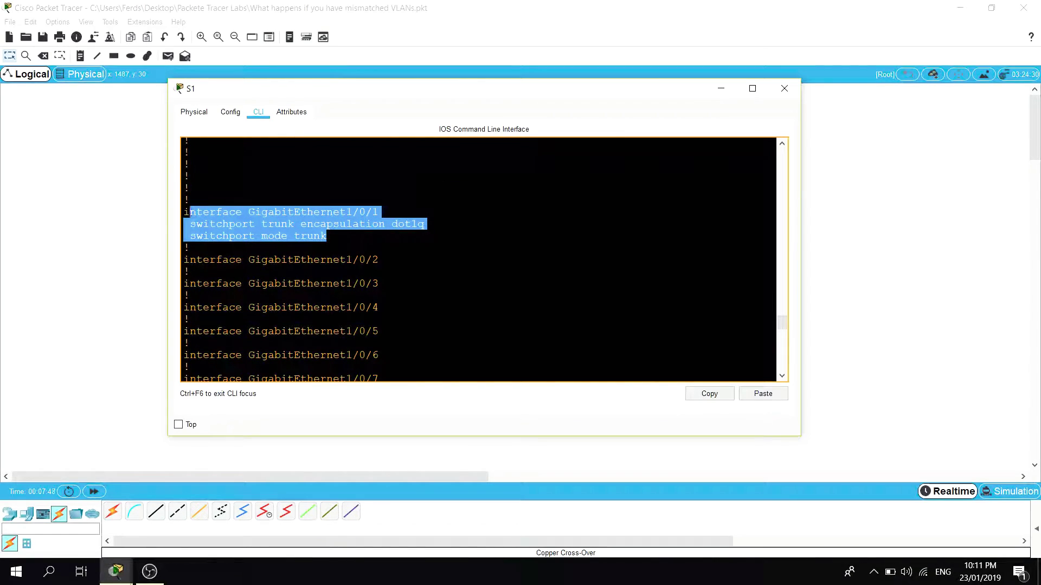
{"action": "right_click", "coordinate": [249, 232]}
{"action": "left_click", "coordinate": [259, 238]}
{"action": "left_click", "coordinate": [258, 239]}
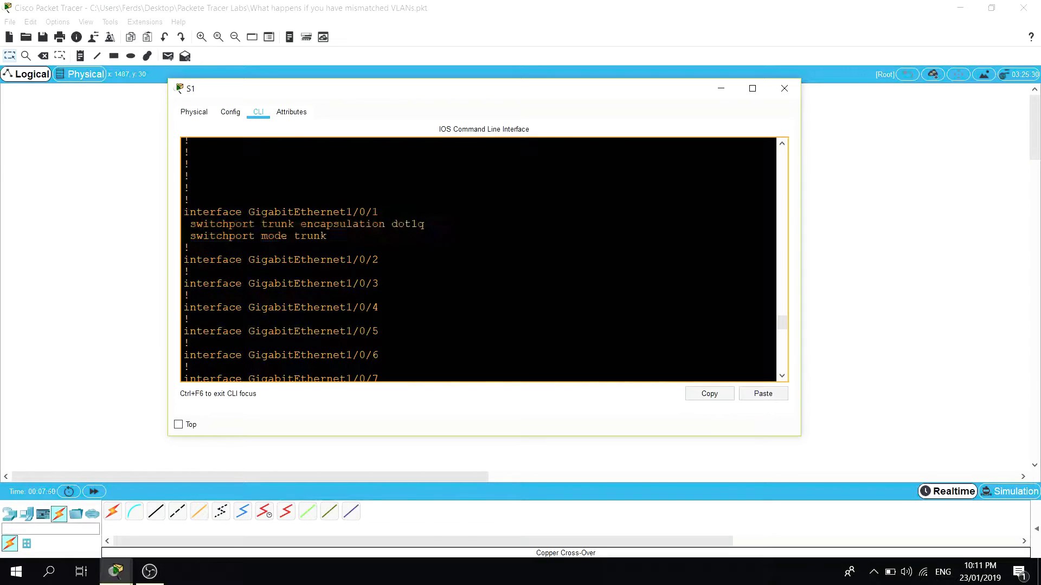
Close S1's window, open S2's command line and widen its window.
{"action": "left_click", "coordinate": [789, 88]}
{"action": "left_click", "coordinate": [572, 264]}
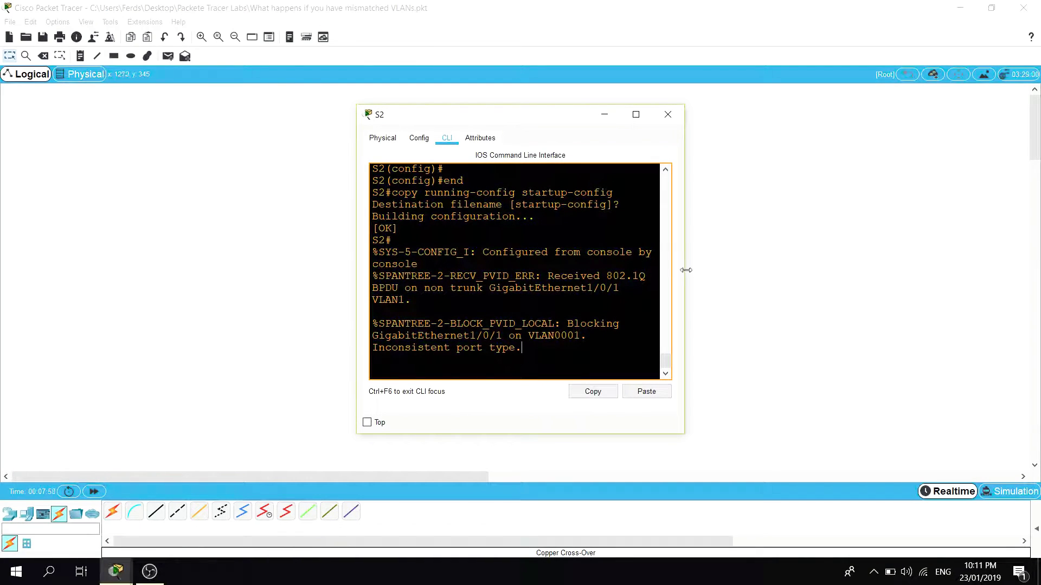
{"action": "left_click_drag", "start_coordinate": [684, 270], "coordinate": [912, 270]}
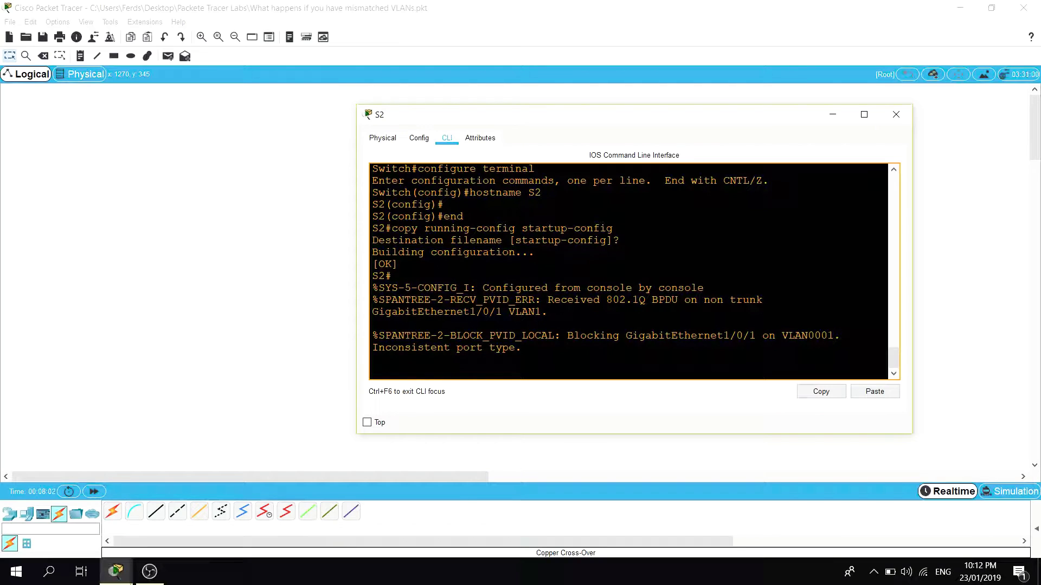
Enter global configuration mode on S2 and paste the copied GigabitEthernet1/0/1 trunk configuration.
{"action": "key", "text": "Return"}
{"action": "type", "text": "conf t"}
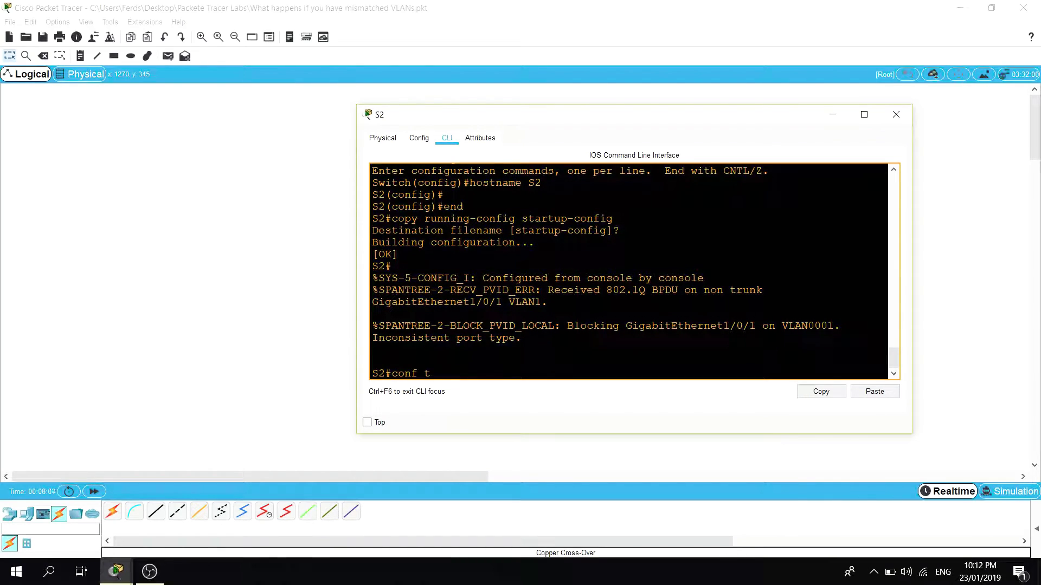
{"action": "key", "text": "Return"}
{"action": "right_click", "coordinate": [605, 310]}
{"action": "left_click", "coordinate": [623, 328]}
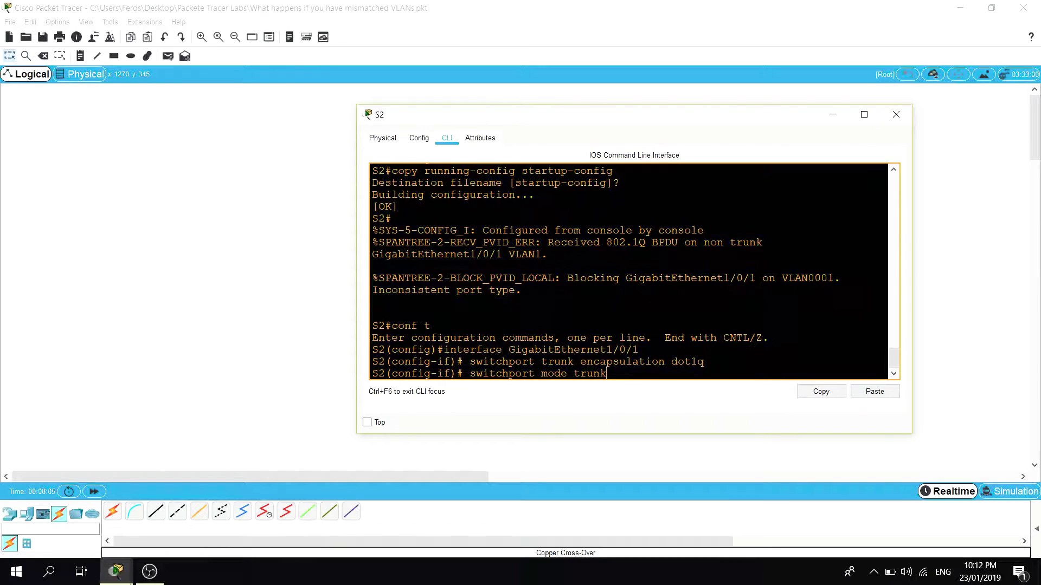
Apply the pasted trunk mode on S2, leave configuration mode with end and save the configuration with wr.
{"action": "type", "text": "end"}
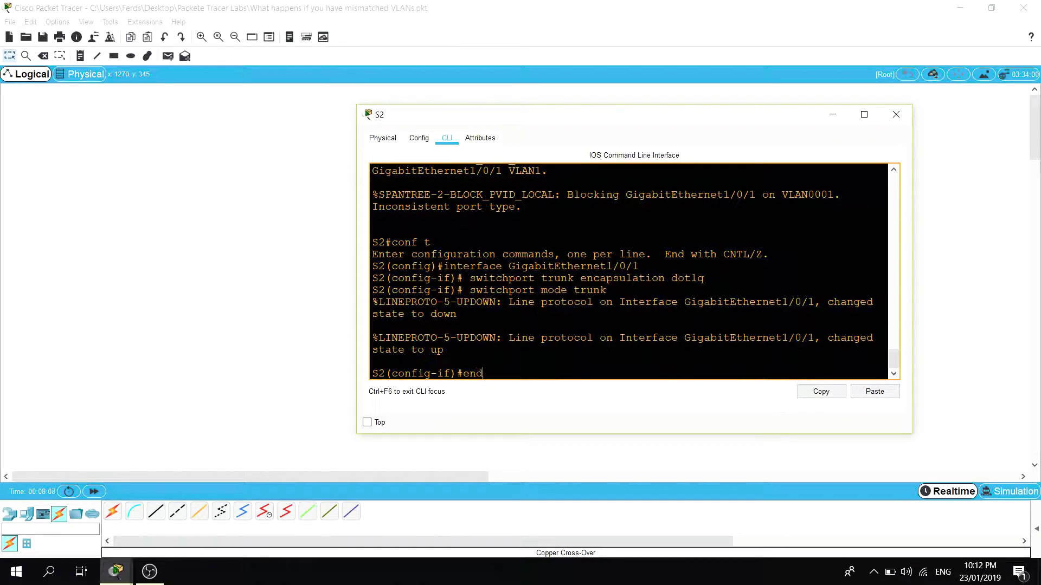
{"action": "key", "text": "Return"}
{"action": "key", "text": "Return"}
{"action": "key", "text": "Return"}
{"action": "type", "text": "wr"}
{"action": "key", "text": "Return"}
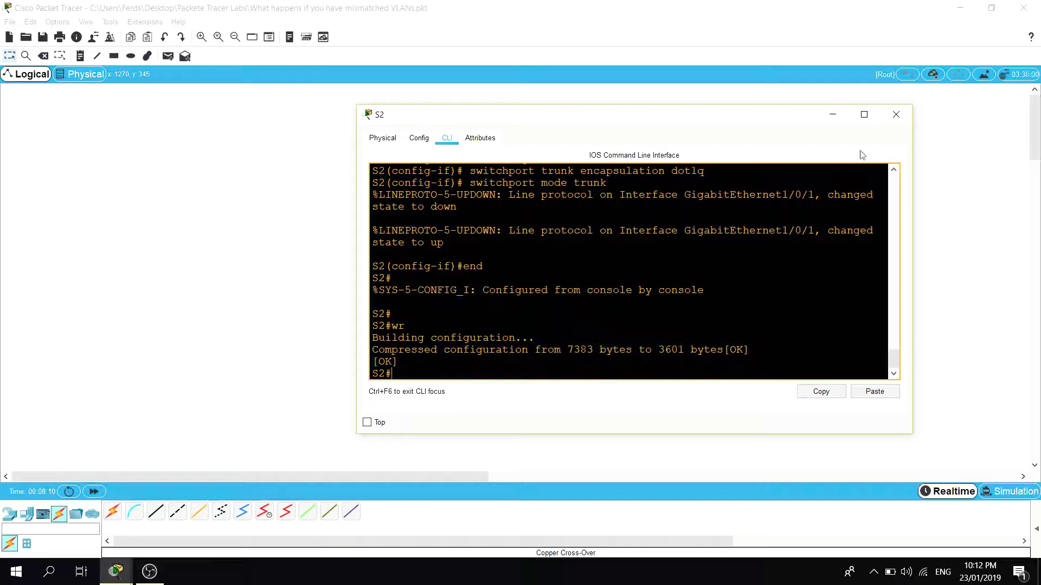
Disable DNS lookup on S2 with no ip domain-lookup, and save the configuration with wr.
{"action": "type", "text": "conf t"}
{"action": "key", "text": "Return"}
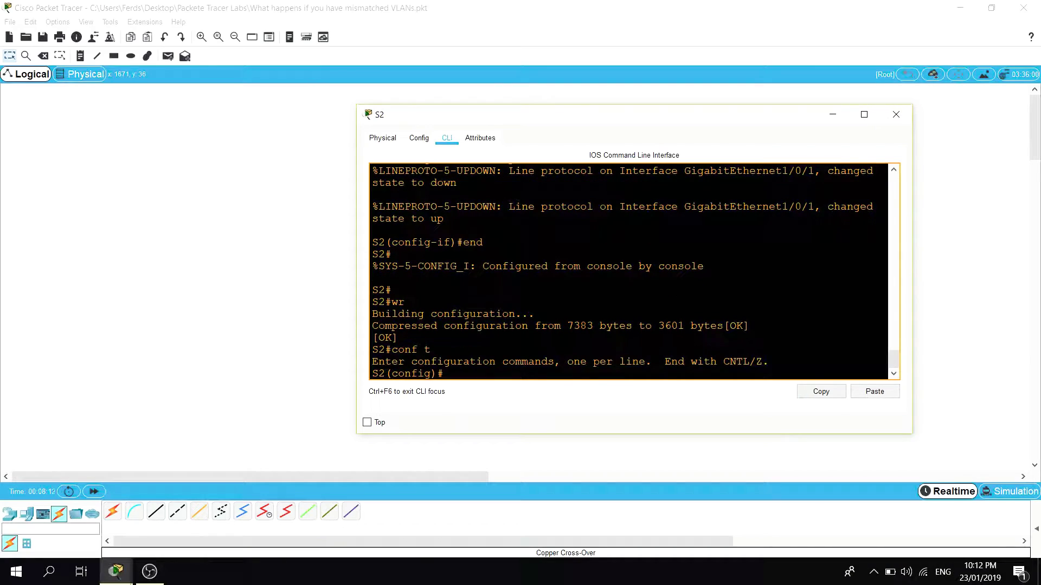
{"action": "type", "text": "no ip dom"}
{"action": "key", "text": "Tab"}
{"action": "type", "text": "ain-lookup"}
{"action": "key", "text": "Return"}
{"action": "type", "text": "end"}
{"action": "key", "text": "Return"}
{"action": "key", "text": "Return"}
{"action": "type", "text": "wr"}
{"action": "key", "text": "Return"}
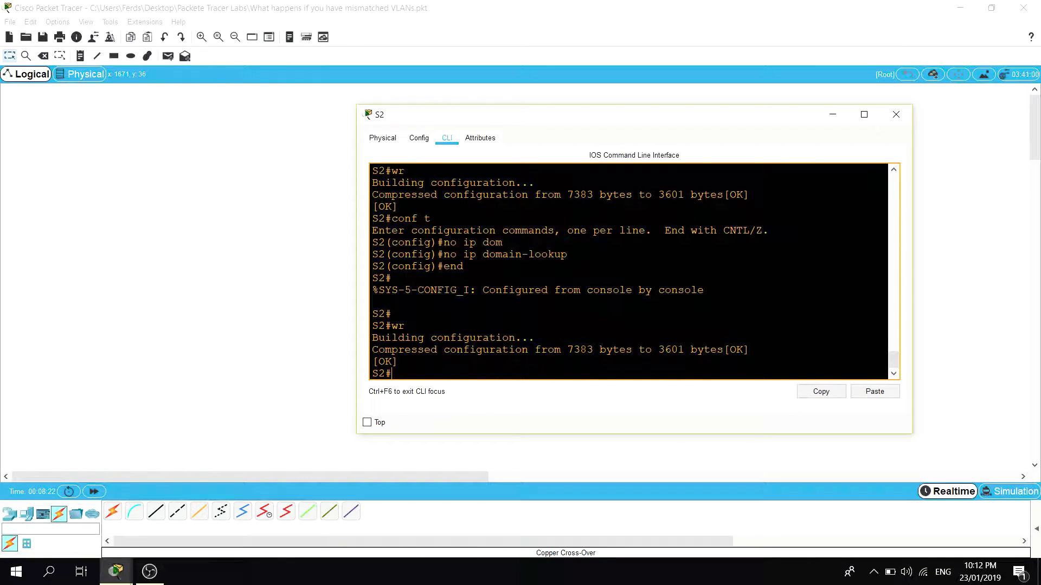
Close S2's window, open S1's command line and return to privileged EXEC mode with end.
{"action": "left_click", "coordinate": [895, 115]}
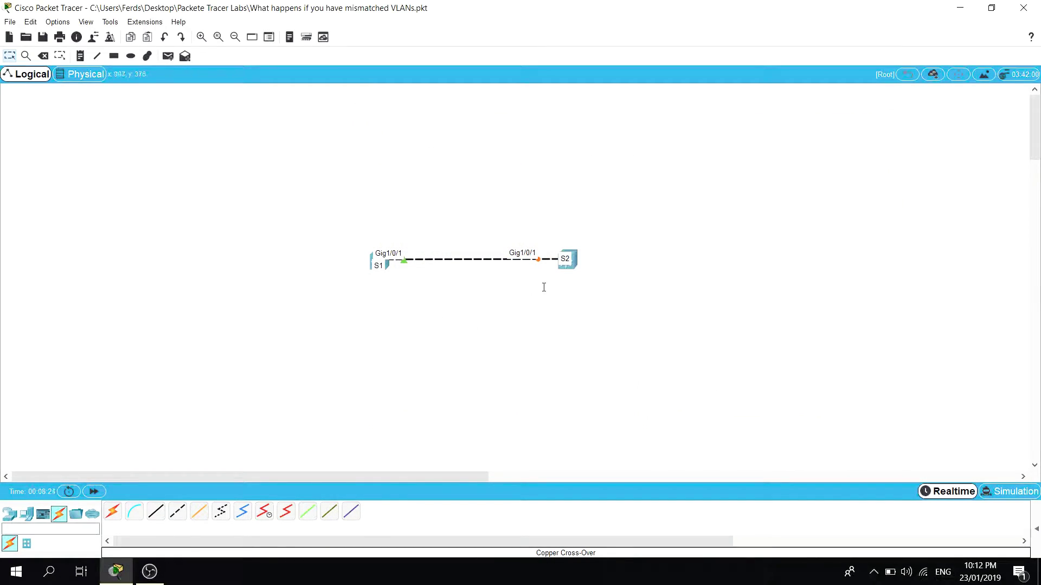
{"action": "left_click", "coordinate": [387, 265]}
{"action": "type", "text": "q"}
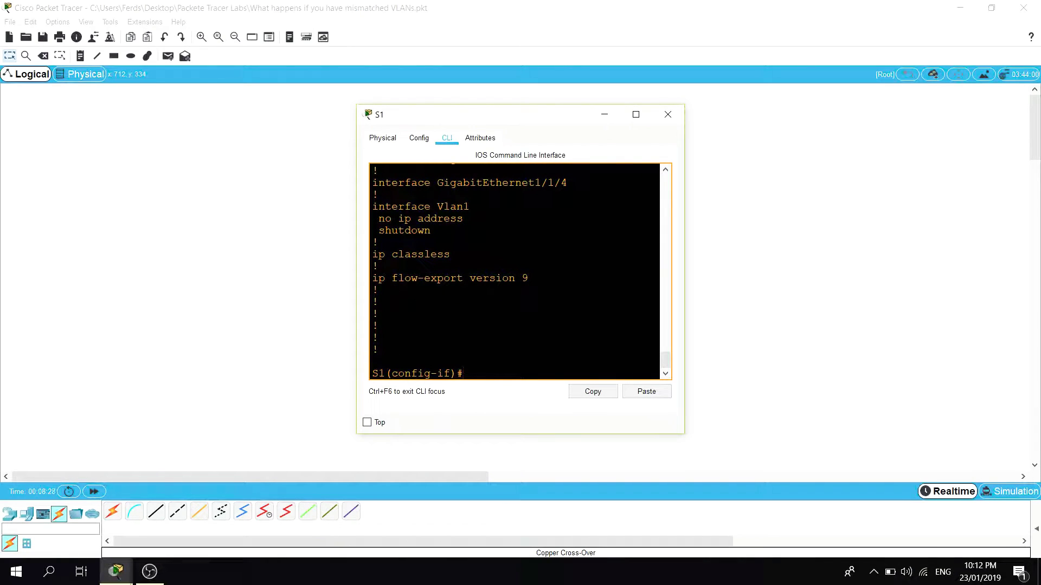
{"action": "type", "text": "e"}
Display S1's running configuration with show run in a widened window, down to the GigabitEthernet1/0/1 section.
{"action": "type", "text": "show ru"}
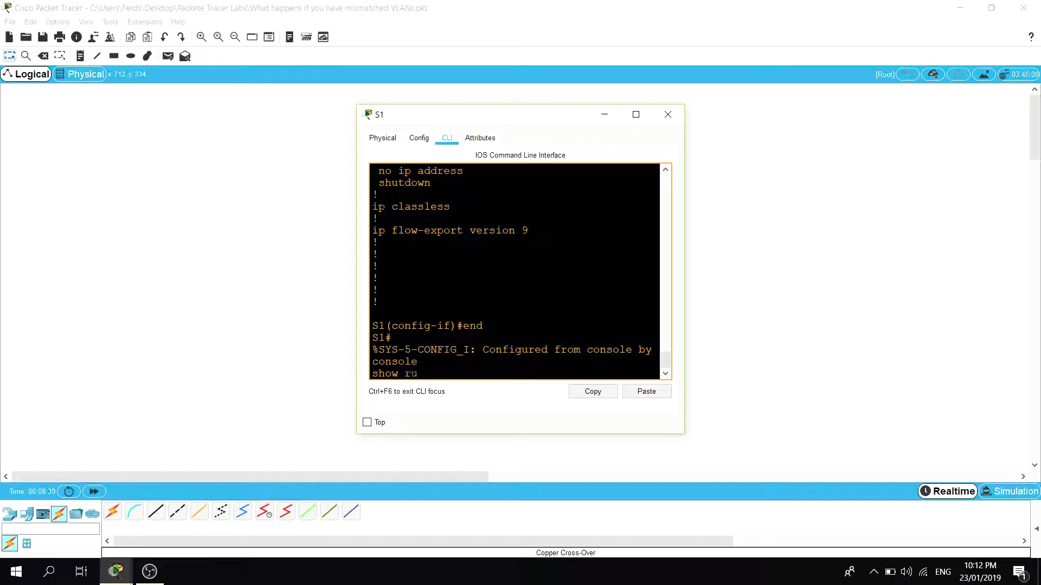
{"action": "type", "text": "n"}
{"action": "key", "text": "Return"}
{"action": "left_click_drag", "start_coordinate": [684, 319], "coordinate": [948, 360]}
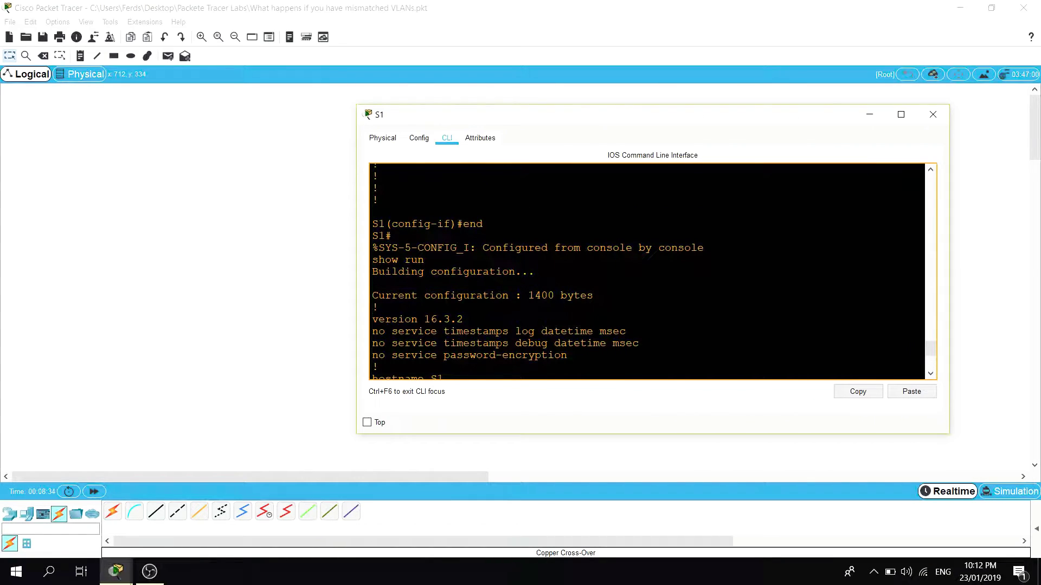
{"action": "scroll", "coordinate": [647, 271], "scroll_direction": "down", "scroll_amount": 5}
{"action": "key", "text": "space"}
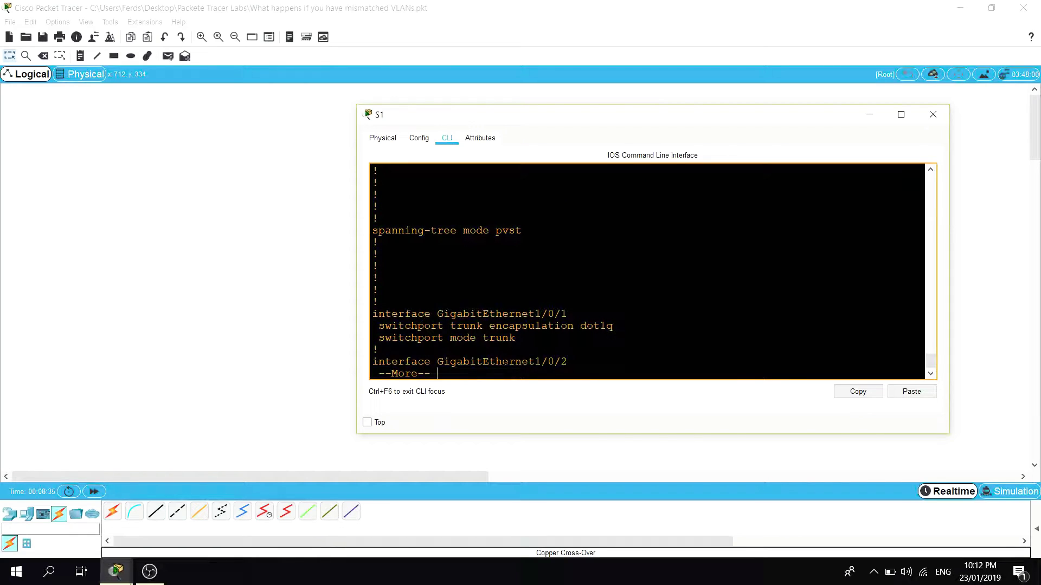
Arrange the S1 and S2 command line windows side by side.
{"action": "left_click_drag", "start_coordinate": [583, 128], "coordinate": [248, 106]}
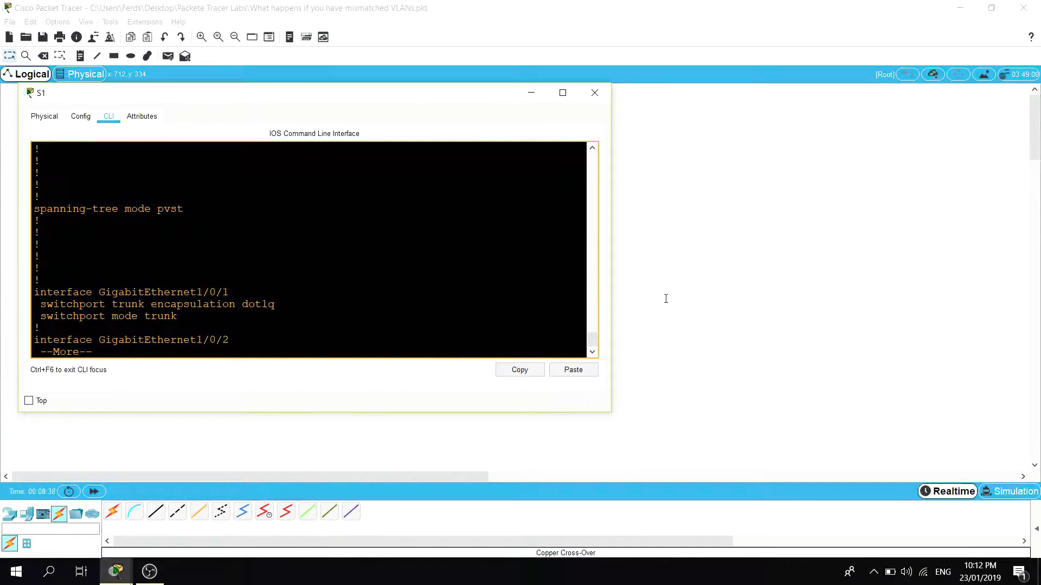
{"action": "left_click", "coordinate": [477, 304]}
{"action": "key", "text": "alt+Tab"}
{"action": "left_click_drag", "start_coordinate": [610, 263], "coordinate": [553, 262]}
{"action": "left_click", "coordinate": [577, 263]}
{"action": "left_click", "coordinate": [576, 262]}
{"action": "left_click_drag", "start_coordinate": [535, 117], "coordinate": [707, 135]}
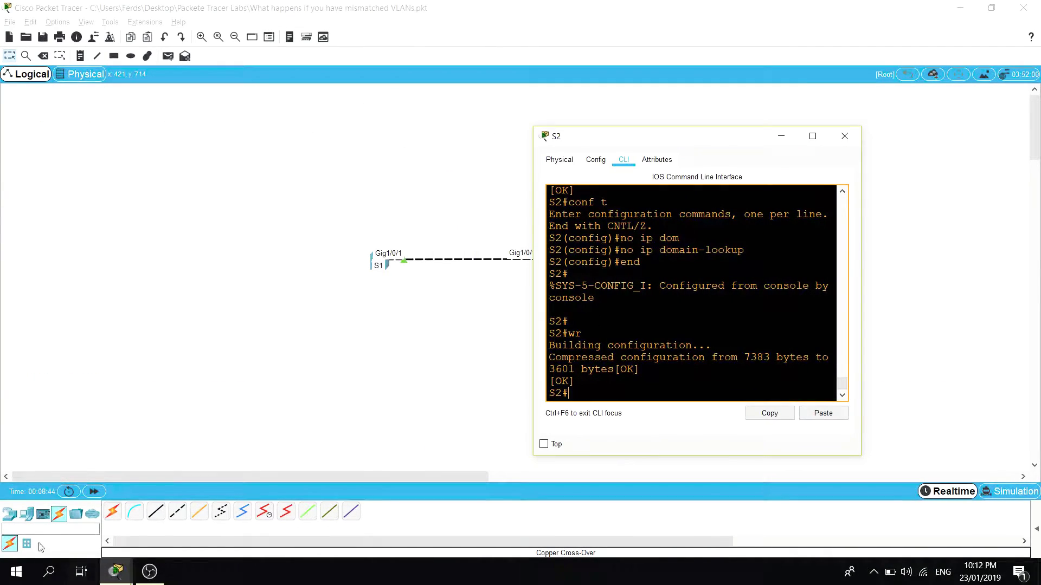
{"action": "mouse_move", "coordinate": [116, 571]}
{"action": "left_click", "coordinate": [212, 504]}
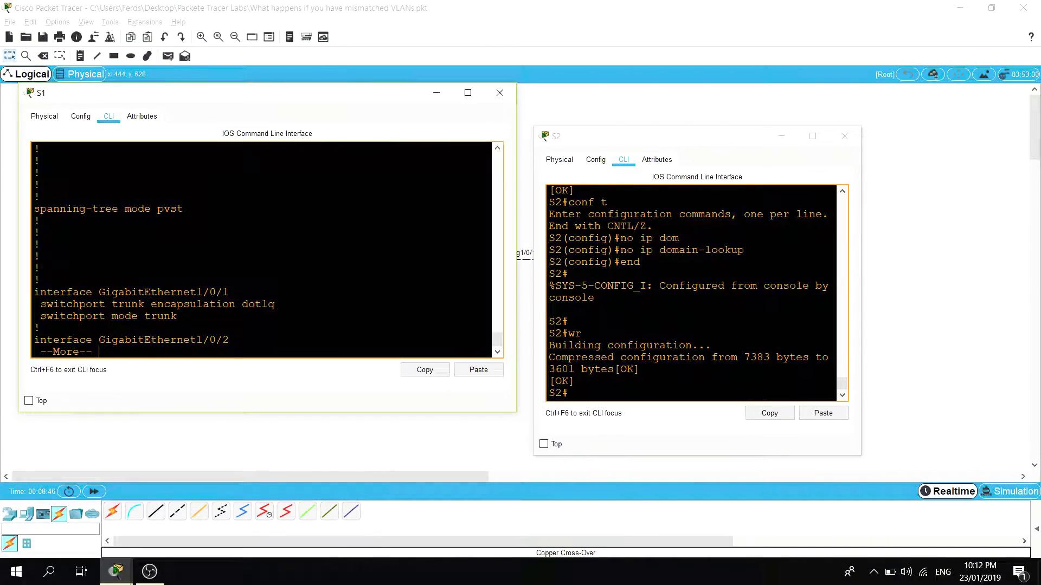
Widen S2's window and display its running configuration with show run, around the GigabitEthernet1/0/1 section.
{"action": "left_click_drag", "start_coordinate": [861, 295], "coordinate": [989, 295]}
{"action": "type", "text": "show run"}
{"action": "key", "text": "Return"}
{"action": "scroll", "coordinate": [755, 292], "scroll_direction": "up", "scroll_amount": 3}
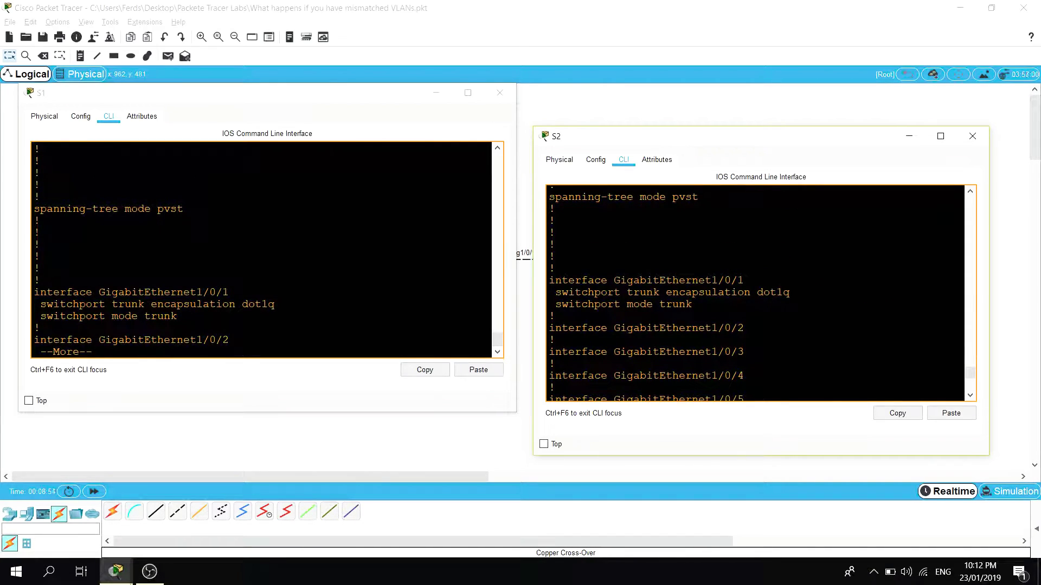
Quit the paged output on S1 and display its trunk status with show int trunk.
{"action": "left_click", "coordinate": [261, 271]}
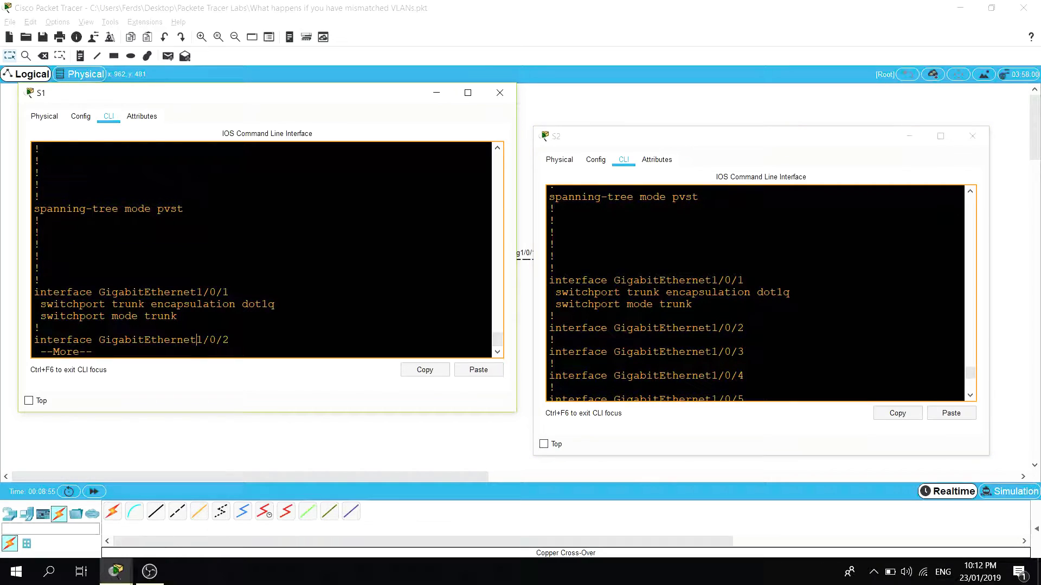
{"action": "type", "text": "qshow "}
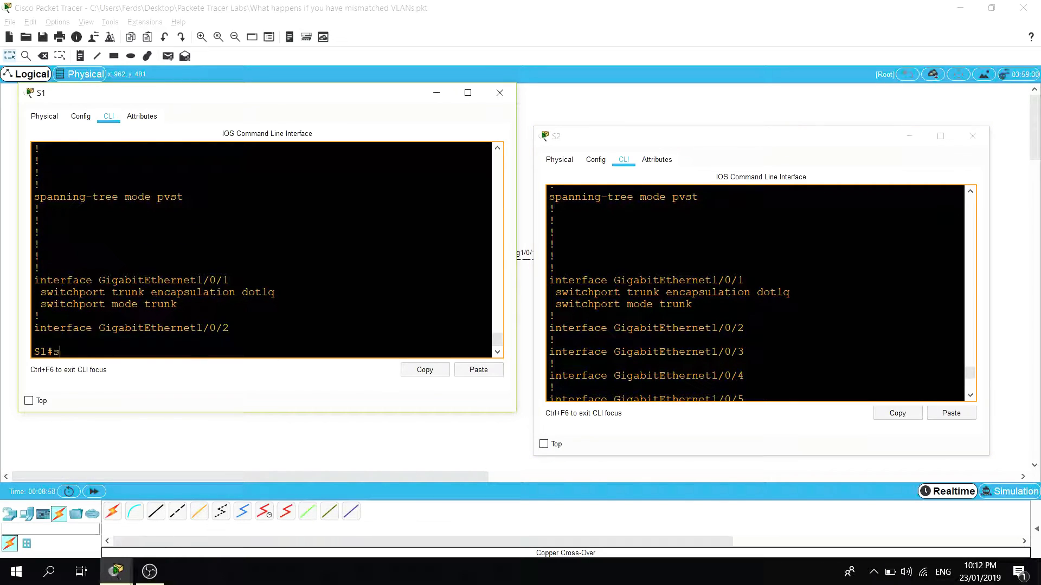
{"action": "type", "text": "int trunk"}
{"action": "key", "text": "Return"}
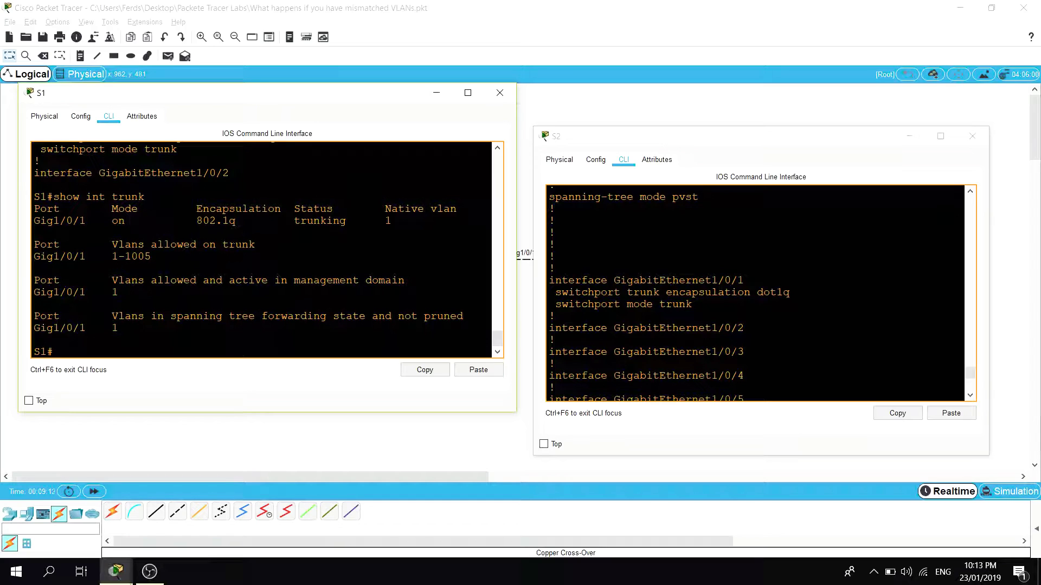
Display S2's trunk status with show int trunk and line up both command line windows for comparison.
{"action": "left_click", "coordinate": [755, 293]}
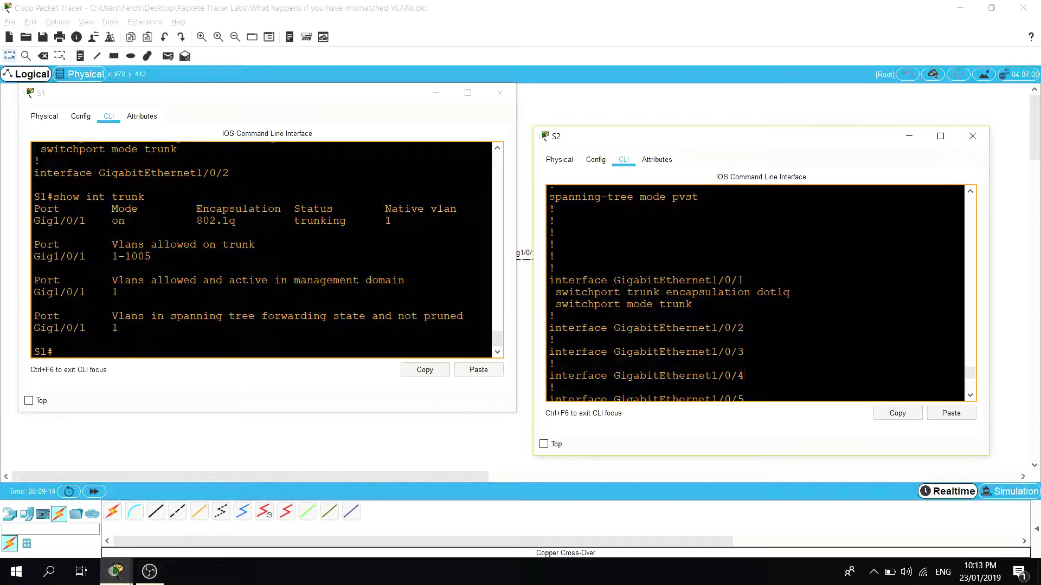
{"action": "scroll", "coordinate": [755, 293], "scroll_direction": "down", "scroll_amount": 1}
{"action": "scroll", "coordinate": [743, 343], "scroll_direction": "down", "scroll_amount": 4}
{"action": "type", "text": "qshow int trunk"}
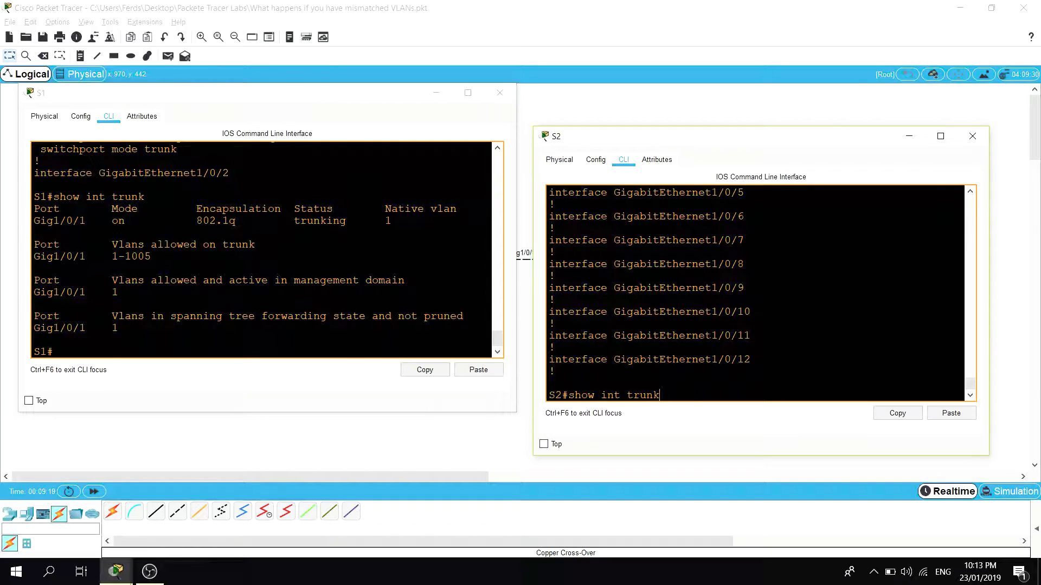
{"action": "key", "text": "Return"}
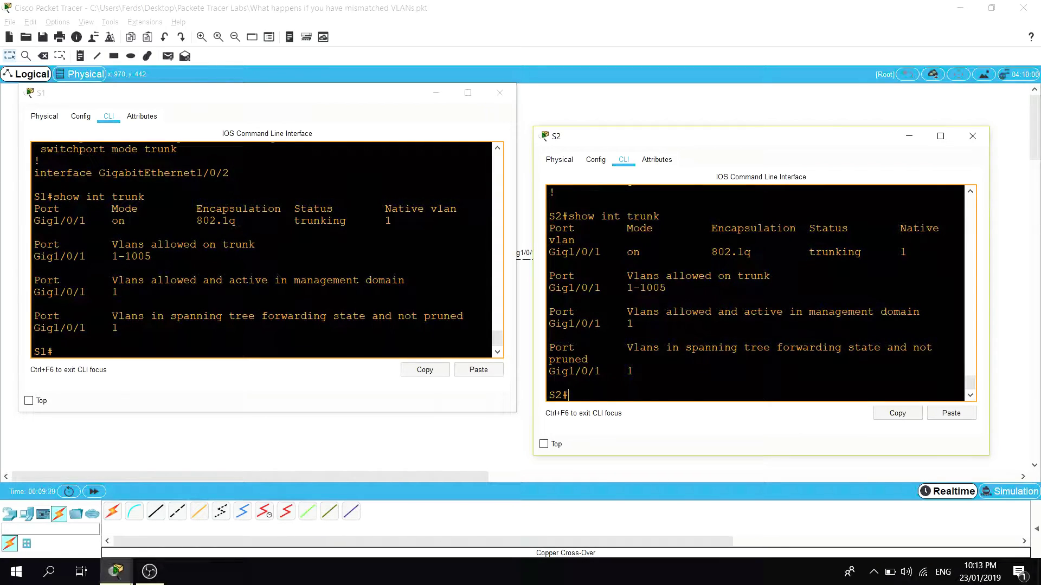
{"action": "left_click_drag", "start_coordinate": [724, 145], "coordinate": [724, 88]}
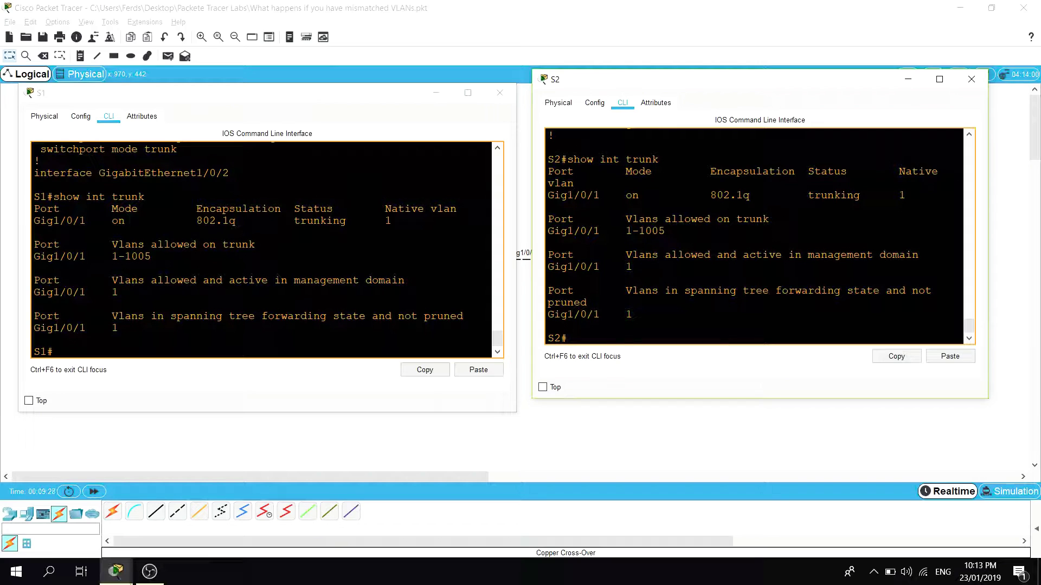
{"action": "left_click_drag", "start_coordinate": [347, 102], "coordinate": [353, 90]}
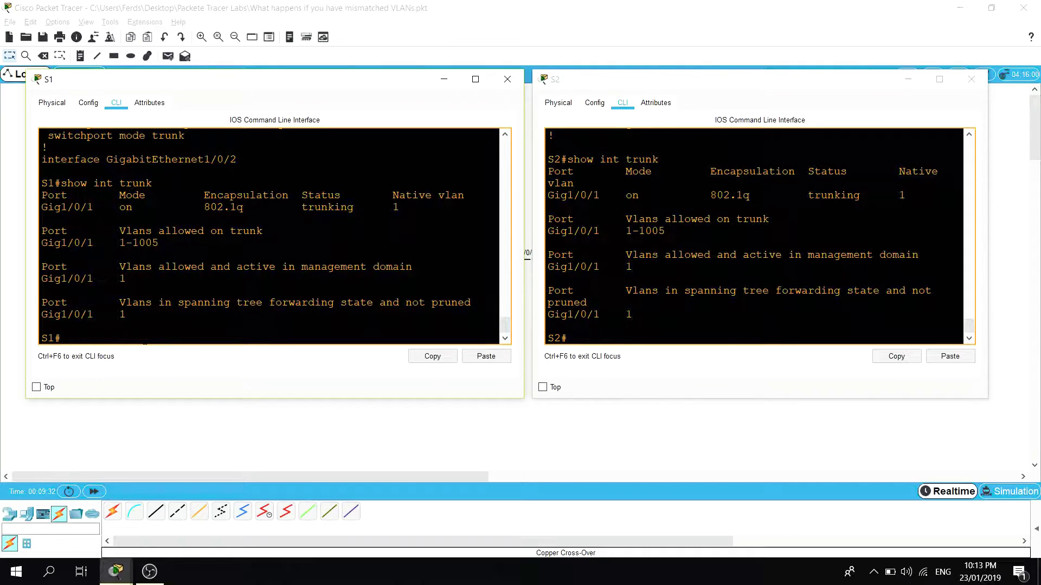
{"action": "type", "text": "sshow"}
{"action": "key", "text": "BackSpace"}
{"action": "key", "text": "BackSpace"}
{"action": "key", "text": "BackSpace"}
{"action": "key", "text": "BackSpace"}
{"action": "type", "text": "conf"}
{"action": "key", "text": "BackSpace"}
{"action": "key", "text": "BackSpace"}
{"action": "key", "text": "BackSpace"}
{"action": "key", "text": "BackSpace"}
List S1's interfaces with show ip int b, through to the Vlan1 entry.
{"action": "type", "text": "show ip int b"}
{"action": "key", "text": "Return"}
{"action": "key", "text": "space"}
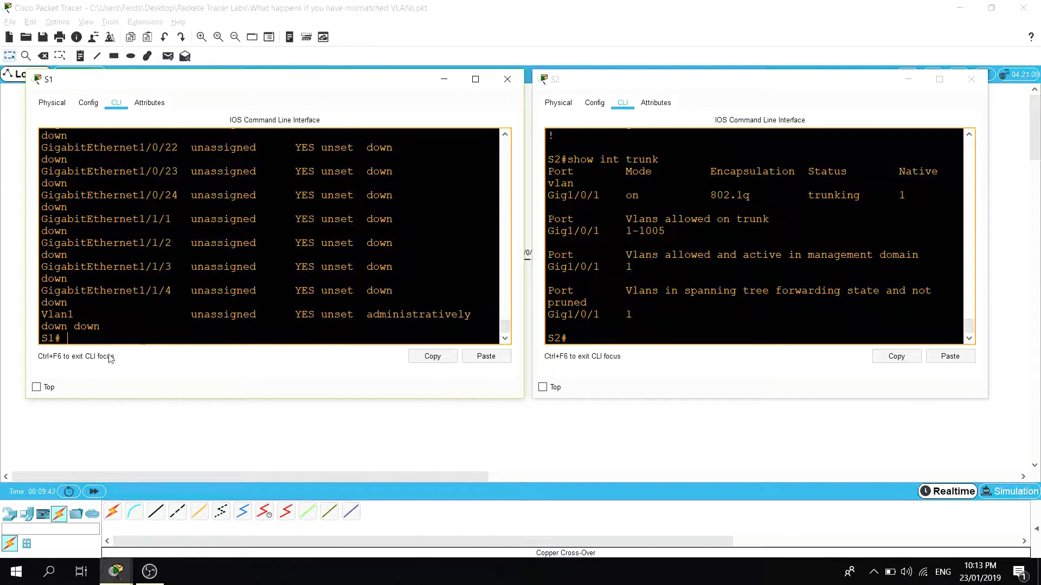
Copy the interface name Vlan1 from the output and enter global configuration mode on S1.
{"action": "right_click", "coordinate": [61, 314]}
{"action": "key", "text": "Escape"}
{"action": "type", "text": "conf t"}
{"action": "key", "text": "Return"}
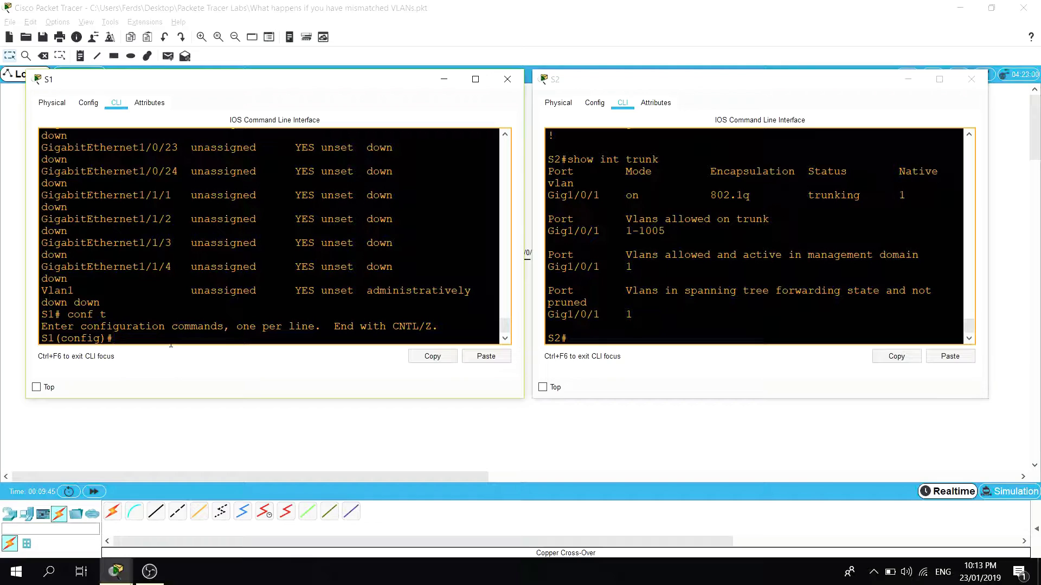
Try to delete the Vlan1 interface on S1 with no int Vlan1, pasting the copied name.
{"action": "type", "text": "no int"}
{"action": "right_click", "coordinate": [255, 316]}
{"action": "left_click", "coordinate": [279, 340]}
{"action": "key", "text": "Return"}
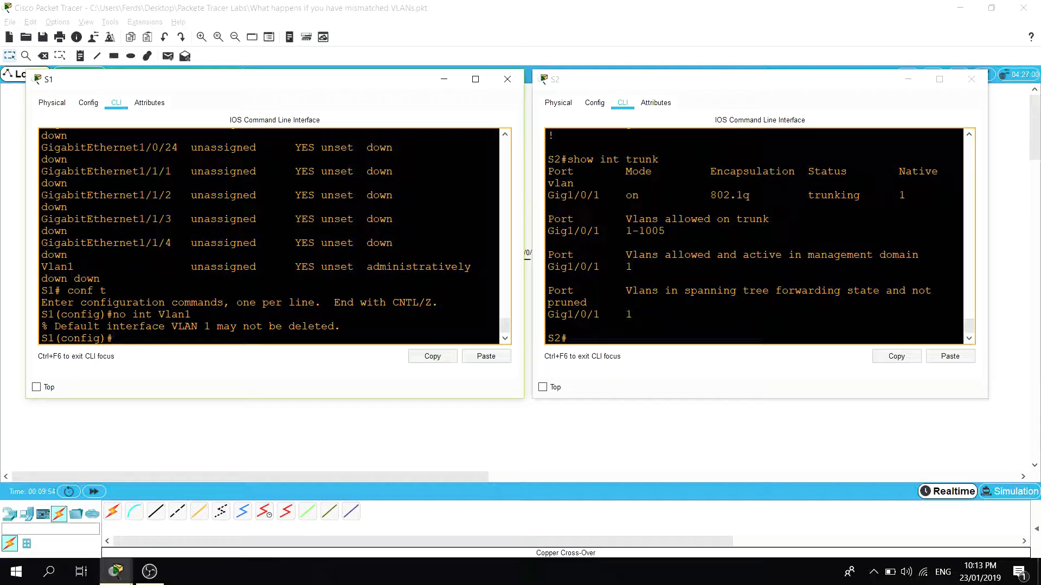
Recall the previous command on S1 and edit it to int Vlan1 to enter that interface's configuration mode.
{"action": "key", "text": "Up"}
{"action": "key", "text": "Left"}
{"action": "key", "text": "Left"}
{"action": "key", "text": "Left"}
{"action": "key", "text": "Left"}
{"action": "key", "text": "Left"}
{"action": "key", "text": "Left"}
{"action": "key", "text": "Left"}
{"action": "key", "text": "Left"}
{"action": "key", "text": "BackSpace"}
{"action": "key", "text": "BackSpace"}
{"action": "key", "text": "BackSpace"}
{"action": "key", "text": "Return"}
Assign IP address 10.1.1.1 with mask 255.255.255.0 to Vlan1 on S1.
{"action": "type", "text": "ip add"}
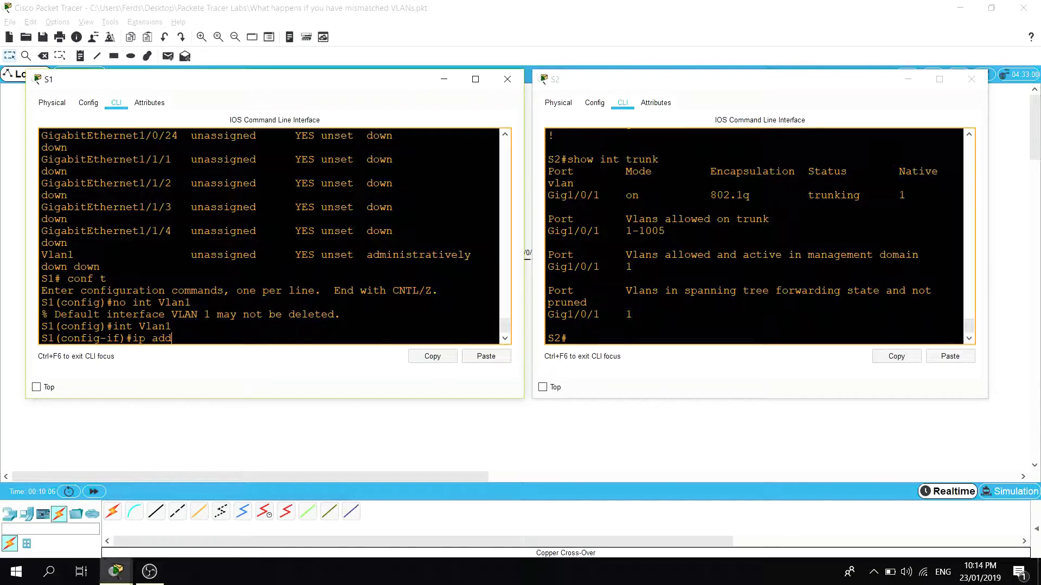
{"action": "key", "text": "Tab"}
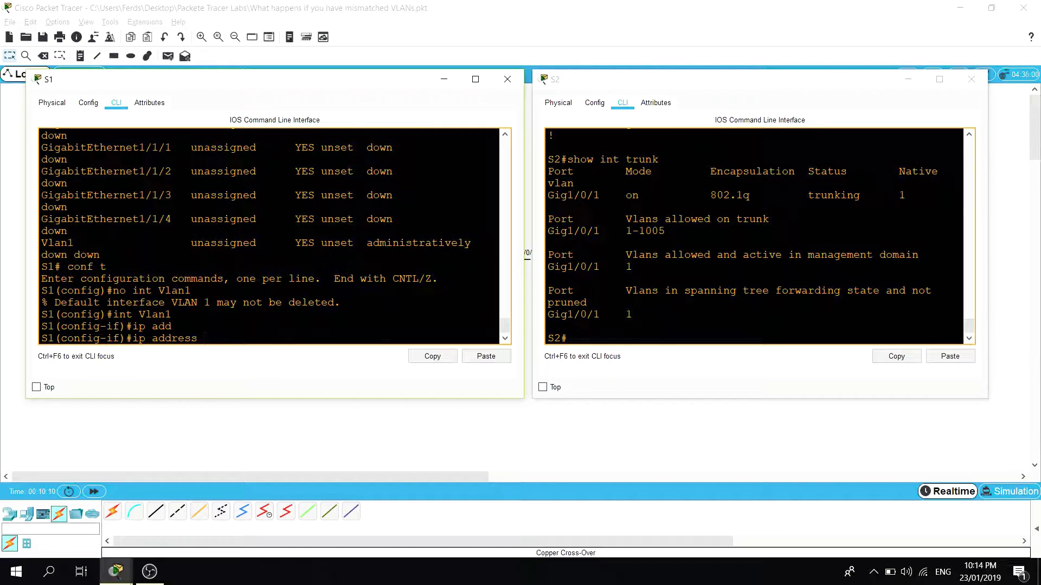
{"action": "type", "text": "10.1.1.1 255.255.255.0"}
{"action": "key", "text": "Return"}
Enable the Vlan1 interface on S1 with no shut.
{"action": "type", "text": "shu"}
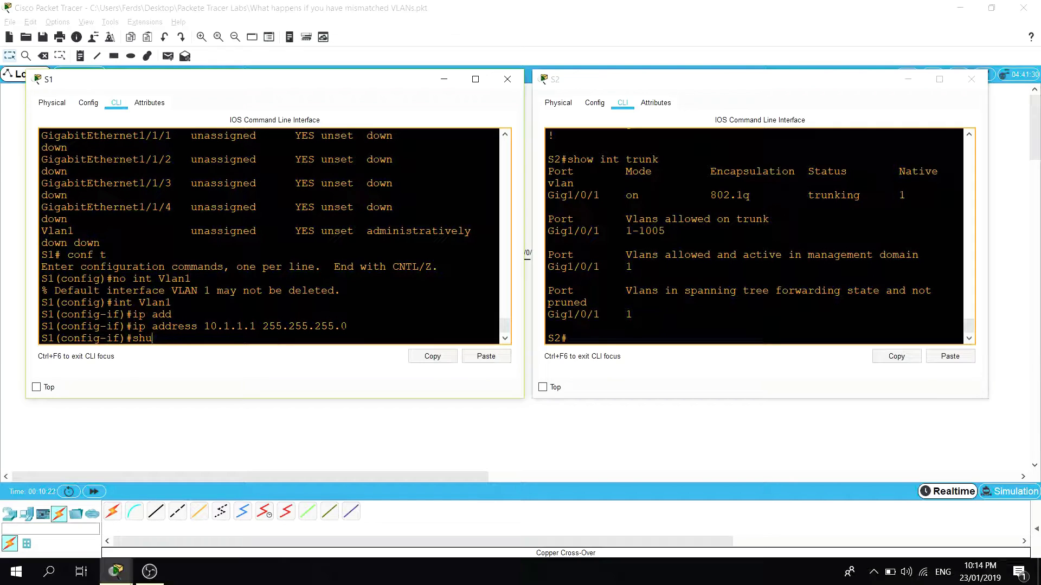
{"action": "key", "text": "BackSpace"}
{"action": "key", "text": "BackSpace"}
{"action": "type", "text": "no shut"}
{"action": "key", "text": "Return"}
{"action": "key", "text": "Return"}
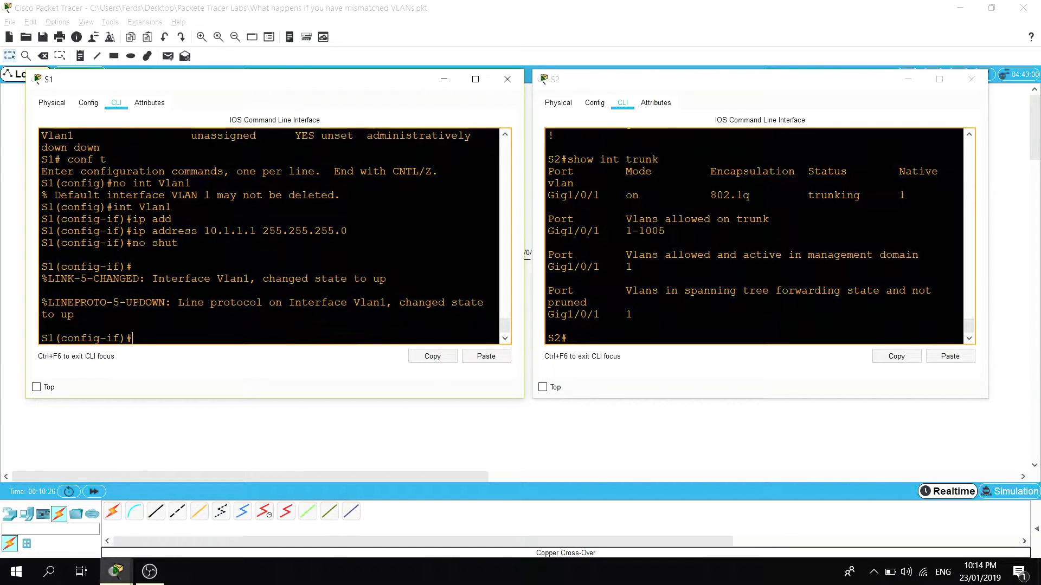
Switch to S2's command line and enter global configuration mode with conf t.
{"action": "left_click", "coordinate": [753, 303]}
{"action": "key", "text": "Return"}
{"action": "key", "text": "Return"}
{"action": "type", "text": "conf t"}
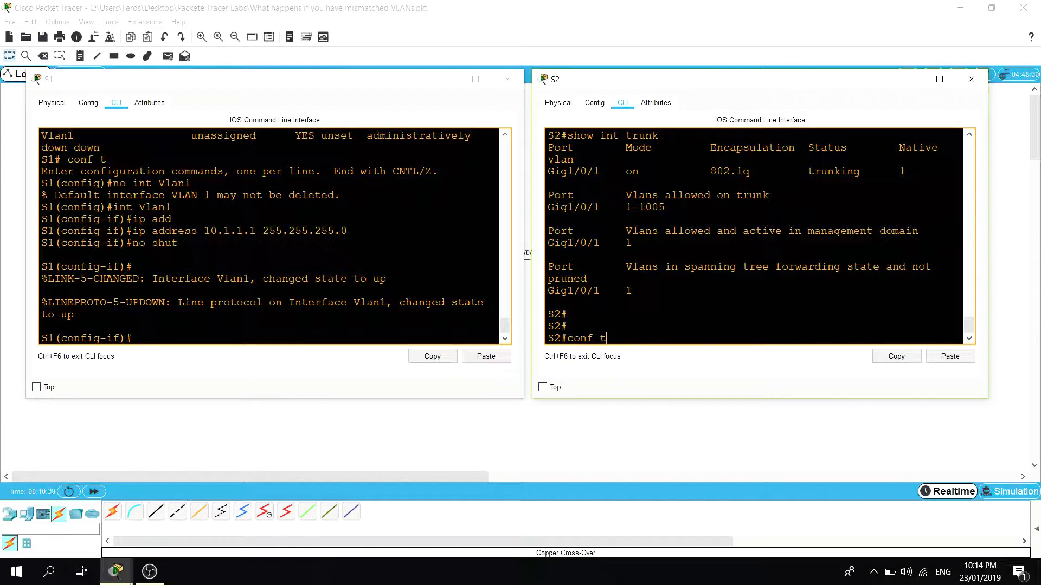
{"action": "key", "text": "Return"}
Display the running configuration on S1 with do sh run and page through to the interface Vlan1 section.
{"action": "left_click", "coordinate": [42, 326]}
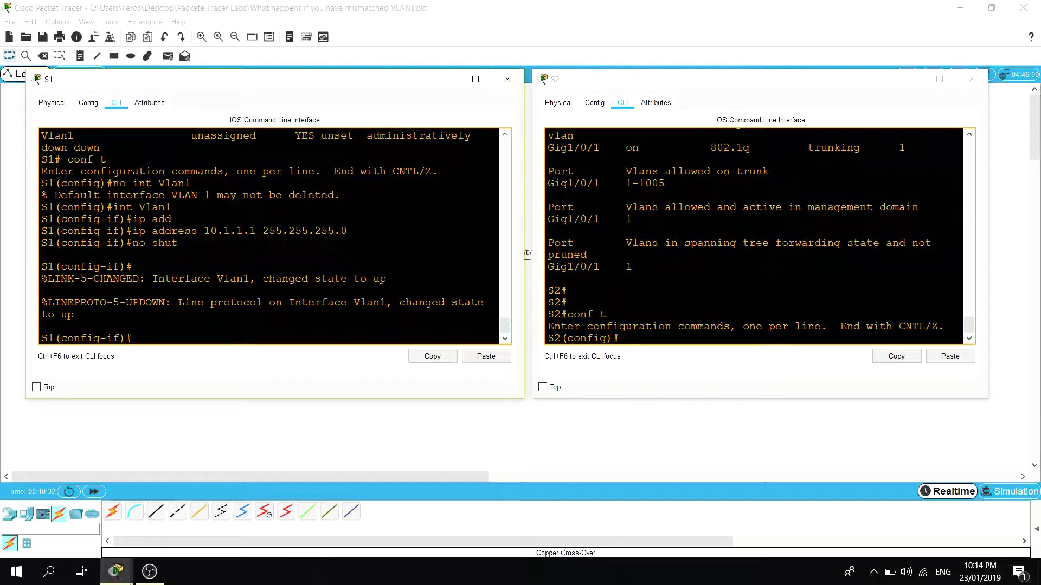
{"action": "key", "text": "Return"}
{"action": "key", "text": "Return"}
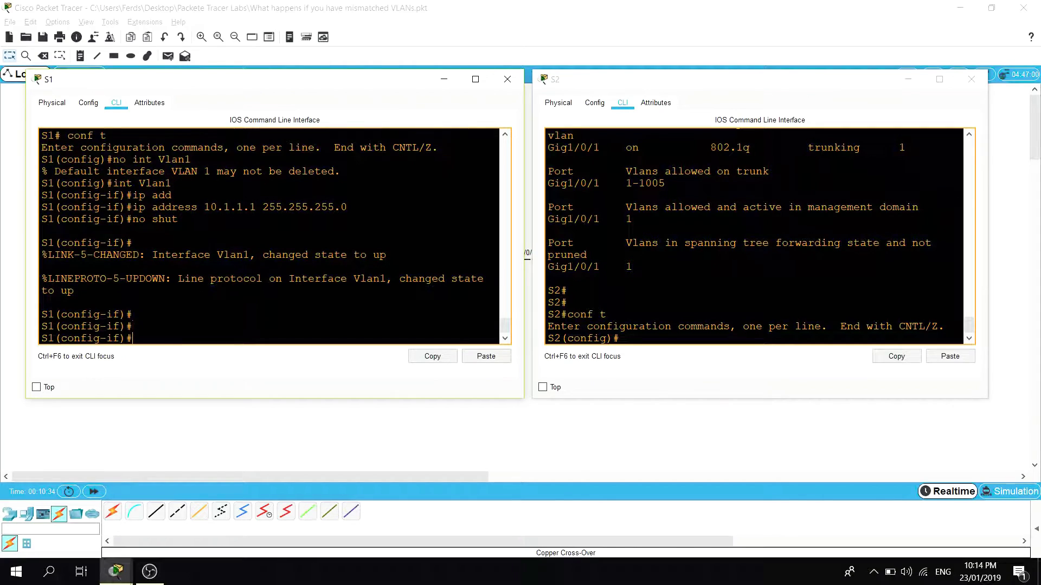
{"action": "type", "text": "do sh run"}
{"action": "key", "text": "Return"}
{"action": "key", "text": "space"}
{"action": "key", "text": "space"}
{"action": "key", "text": "space"}
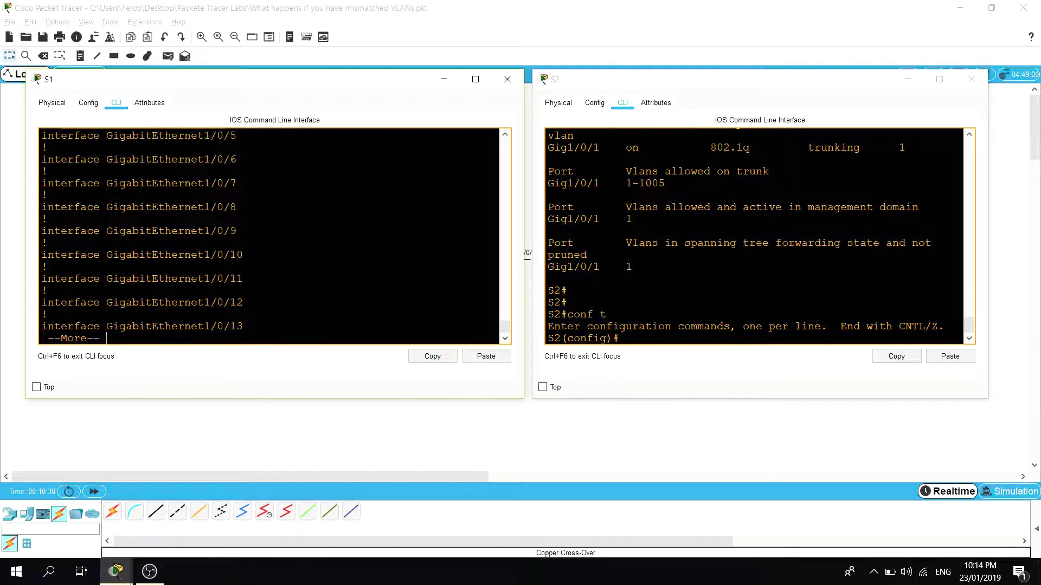
{"action": "key", "text": "space"}
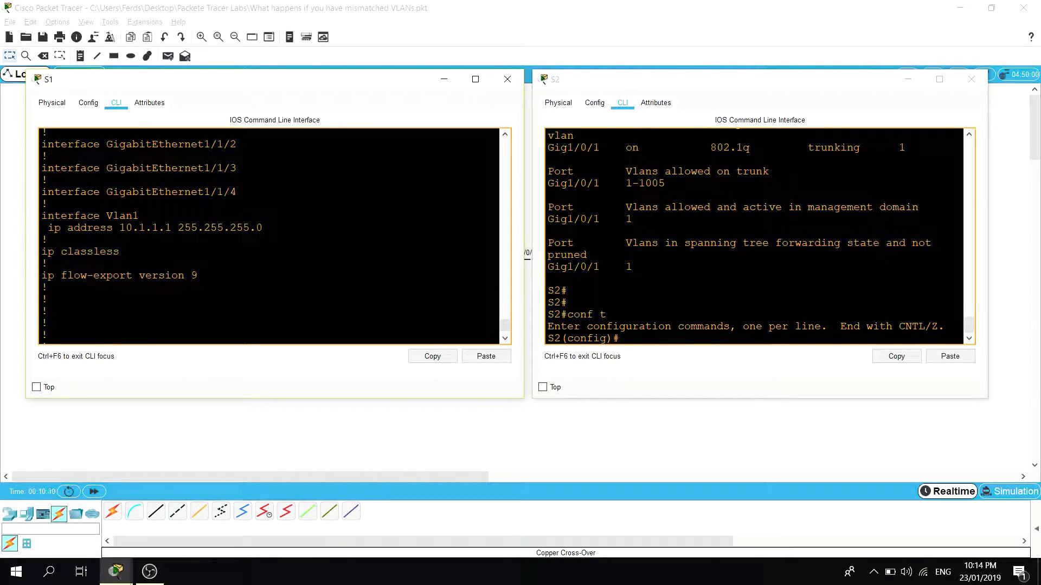
Copy the ip address line under Vlan1 in S1's running configuration and enter interface vlan1 configuration on S2.
{"action": "left_click_drag", "start_coordinate": [263, 228], "coordinate": [48, 227]}
{"action": "key", "text": "ctrl+c"}
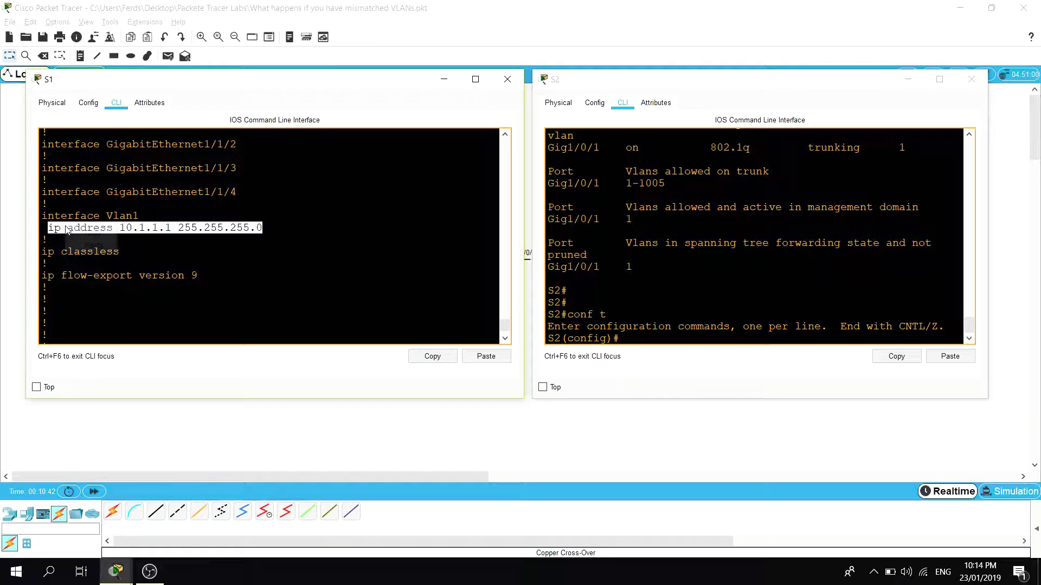
{"action": "left_click", "coordinate": [618, 338]}
{"action": "type", "text": "vlan1"}
{"action": "key", "text": "Return"}
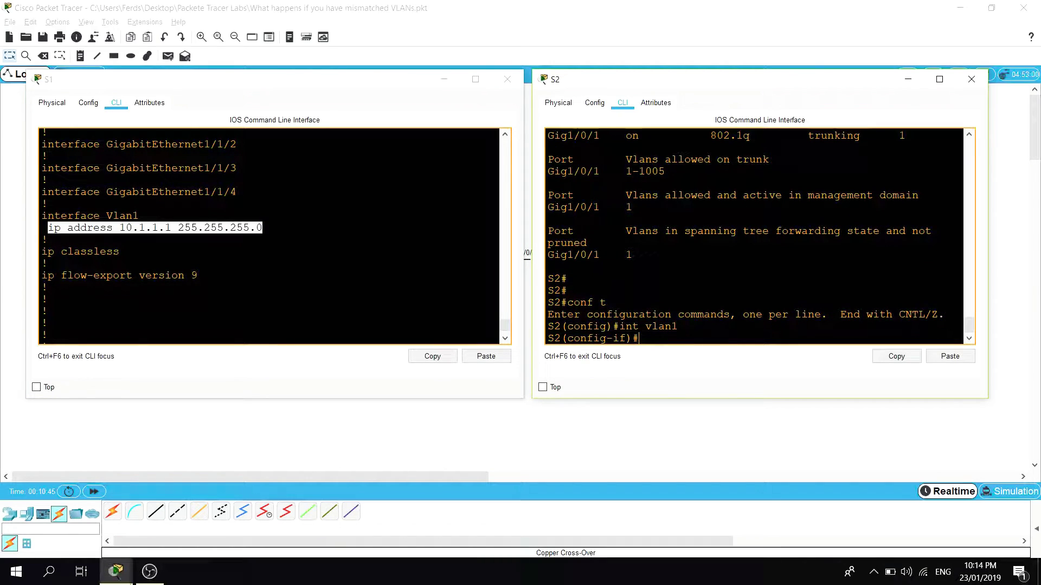
Paste the copied address command on S2 and edit it to assign 10.1.1.2 with mask 255.255.255.0 to Vlan1.
{"action": "key", "text": "ctrl+v"}
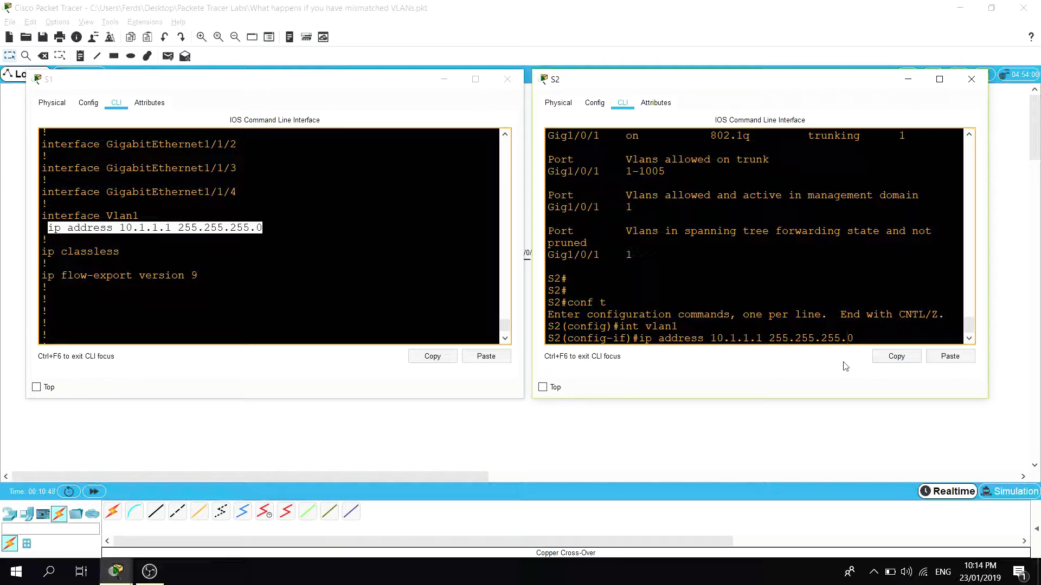
{"action": "key", "text": "Left"}
{"action": "key", "text": "Left"}
{"action": "key", "text": "Left"}
{"action": "key", "text": "Left"}
{"action": "key", "text": "Left"}
{"action": "key", "text": "Left"}
{"action": "key", "text": "Left"}
{"action": "key", "text": "Left"}
{"action": "key", "text": "Left"}
{"action": "key", "text": "Left"}
{"action": "key", "text": "Left"}
{"action": "key", "text": "Left"}
{"action": "key", "text": "Left"}
{"action": "key", "text": "Left"}
{"action": "key", "text": "BackSpace"}
{"action": "type", "text": "2"}
{"action": "key", "text": "Return"}
Enable Vlan1 on S2 with no shut and leave configuration mode with end.
{"action": "type", "text": "no shut"}
{"action": "key", "text": "Return"}
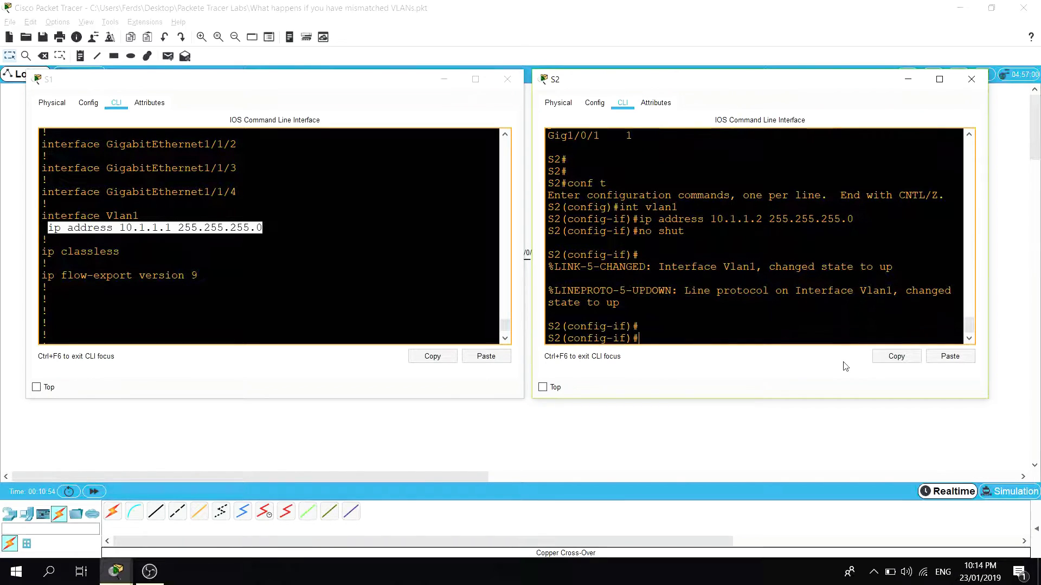
{"action": "type", "text": "end"}
{"action": "key", "text": "Return"}
Display the running configuration on S2 and page through it to check the Vlan1 addressing.
{"action": "type", "text": "w"}
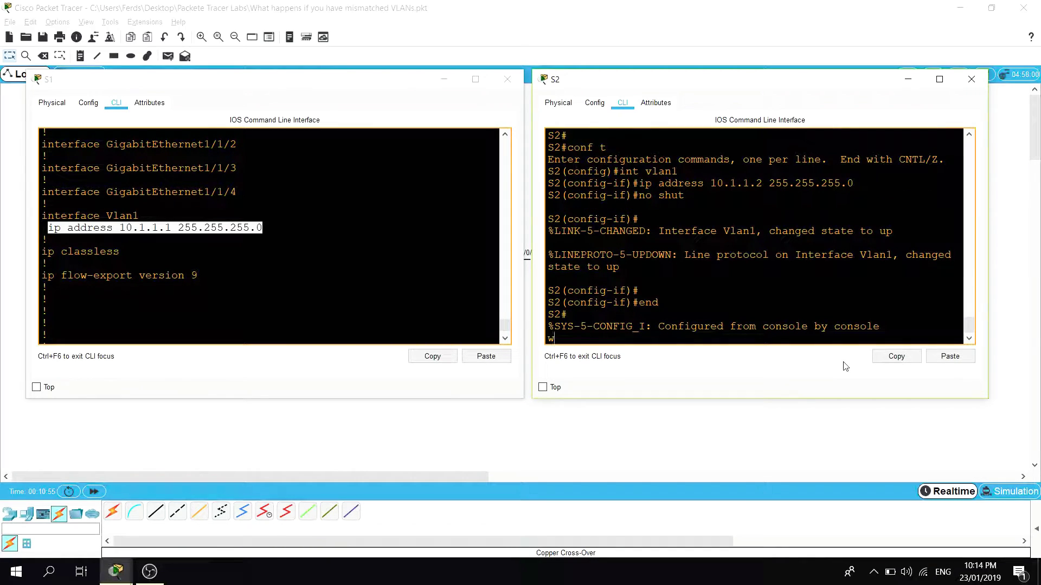
{"action": "key", "text": "BackSpace"}
{"action": "type", "text": "sho run"}
{"action": "key", "text": "BackSpace"}
{"action": "key", "text": "BackSpace"}
{"action": "key", "text": "BackSpace"}
{"action": "key", "text": "BackSpace"}
{"action": "key", "text": "BackSpace"}
{"action": "type", "text": "w"}
{"action": "key", "text": "BackSpace"}
{"action": "key", "text": "BackSpace"}
{"action": "key", "text": "BackSpace"}
{"action": "type", "text": "how run"}
{"action": "key", "text": "Return"}
{"action": "key", "text": "space"}
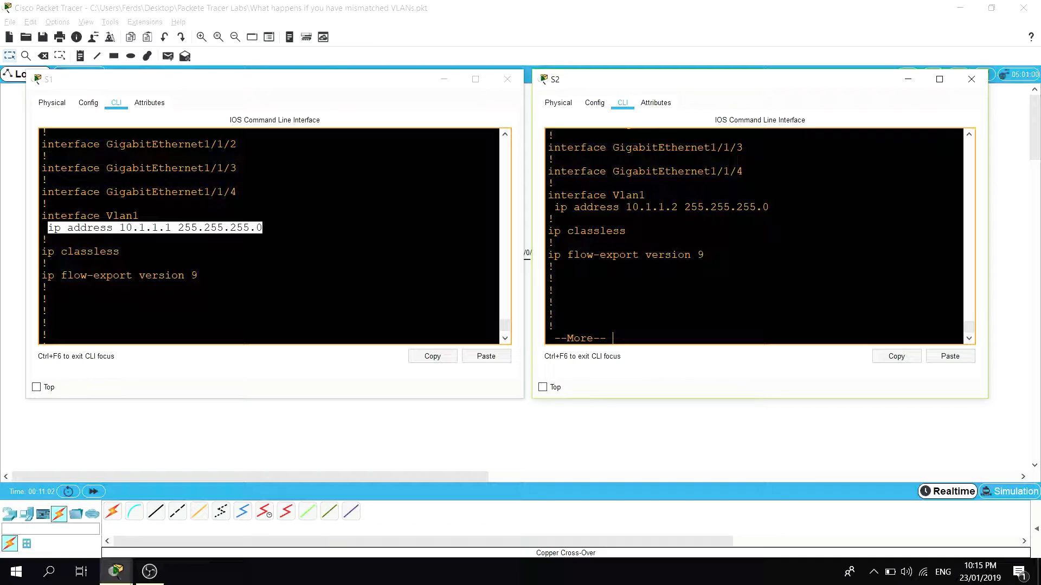
{"action": "key", "text": "space"}
List the interface summary on S2 with show ip int br and page to its end.
{"action": "type", "text": "show ipint b"}
{"action": "key", "text": "BackSpace"}
{"action": "key", "text": "BackSpace"}
{"action": "key", "text": "BackSpace"}
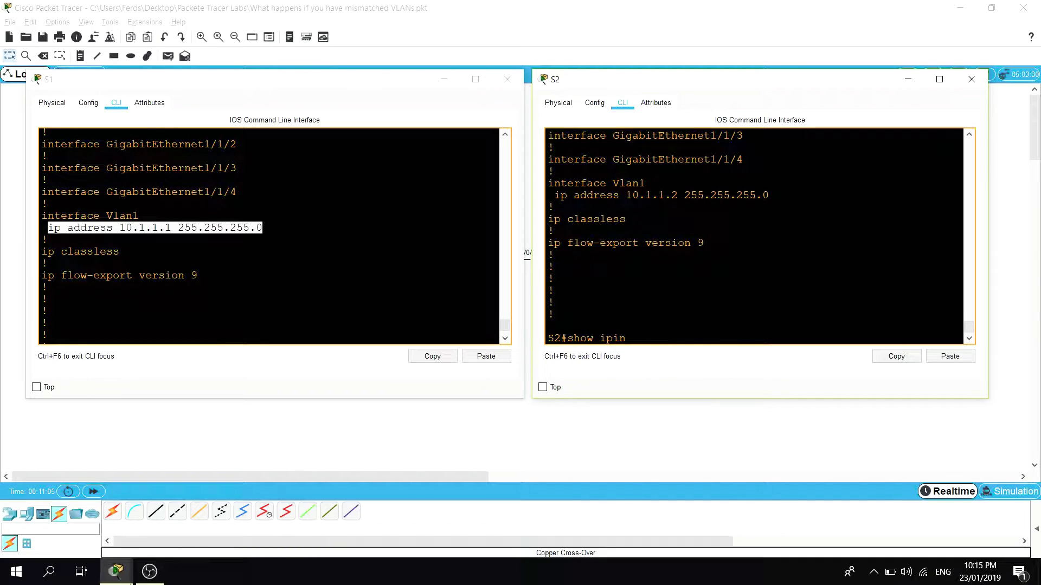
{"action": "type", "text": "int br"}
{"action": "key", "text": "Return"}
{"action": "key", "text": "space"}
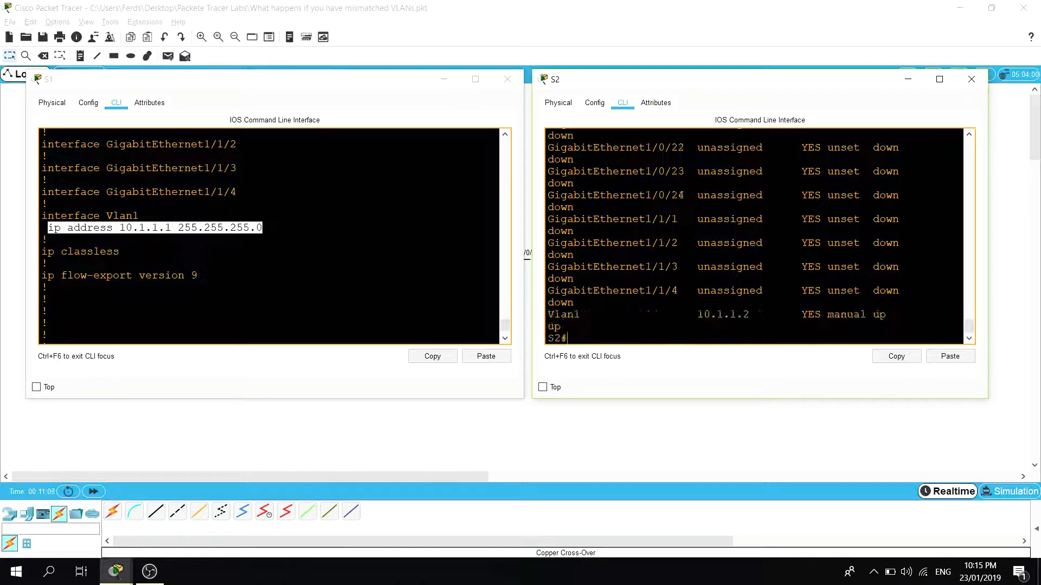
Leave configuration mode on S1 and list its interface summary with show ip int br.
{"action": "left_click", "coordinate": [136, 339]}
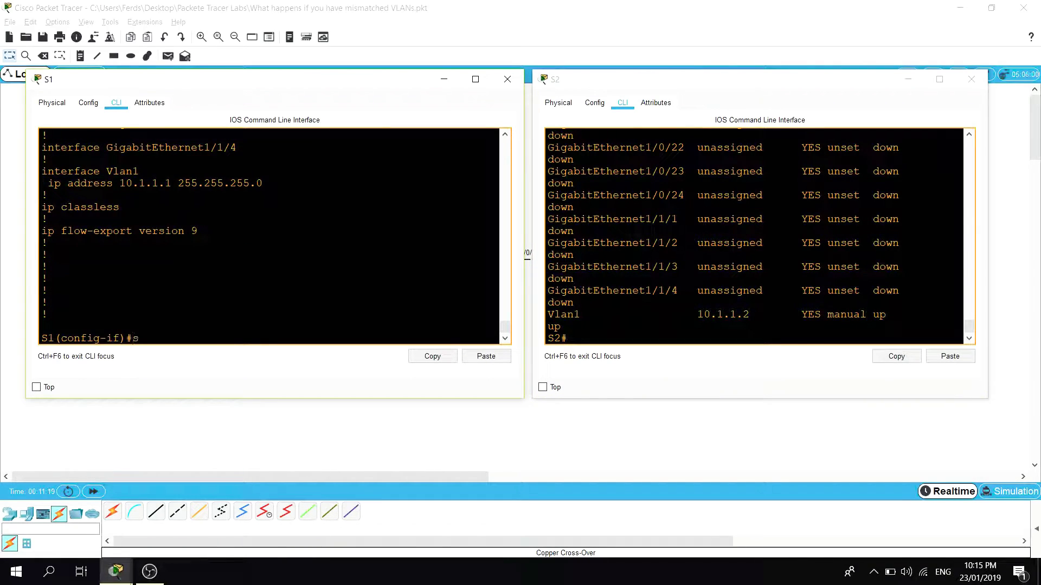
{"action": "type", "text": "end"}
{"action": "key", "text": "Return"}
{"action": "type", "text": "show r"}
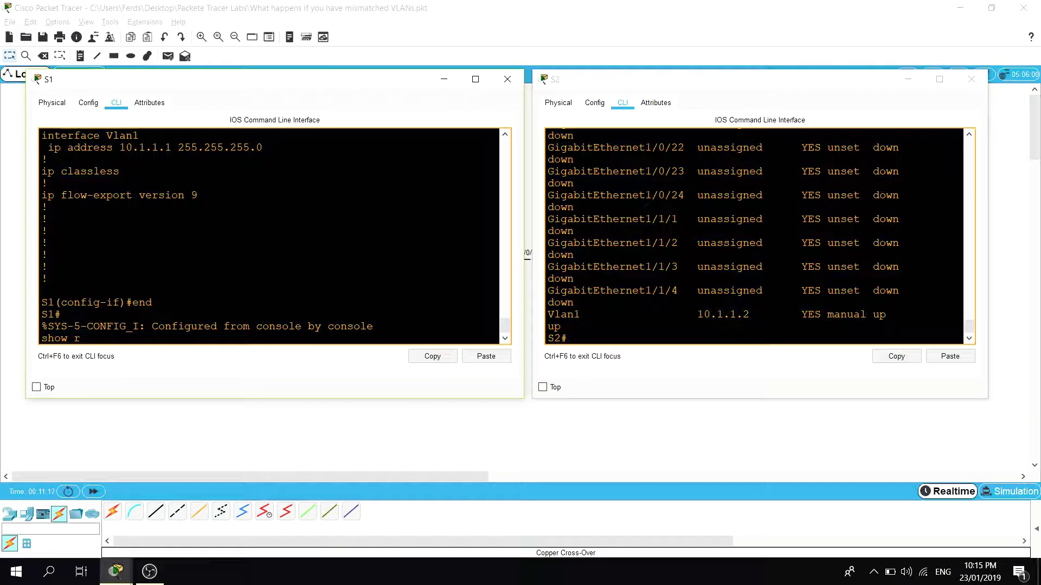
{"action": "key", "text": "BackSpace"}
{"action": "type", "text": "ip int br"}
{"action": "key", "text": "Return"}
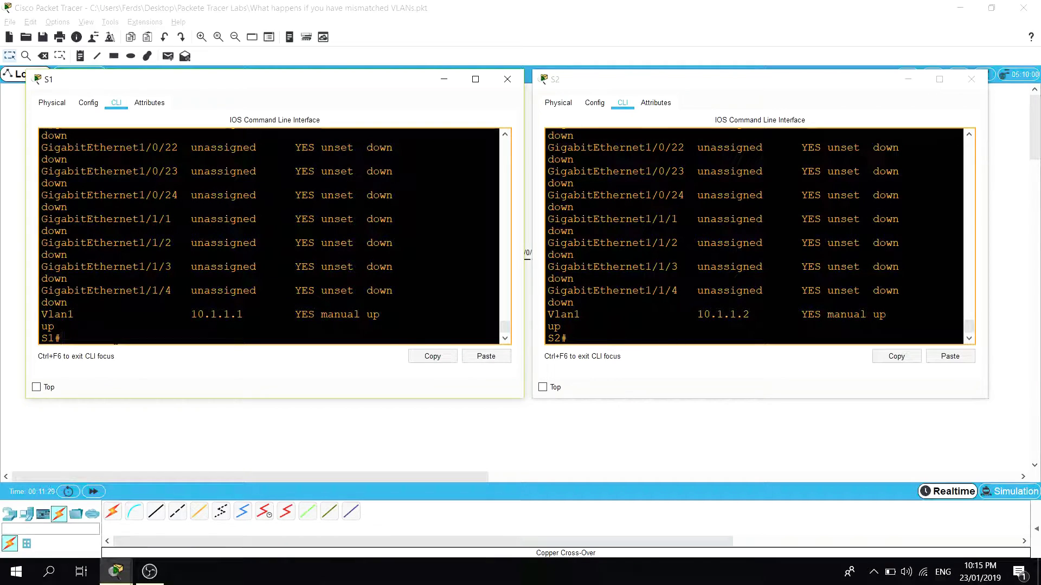
Ping S2's Vlan1 address 10.1.1.2 from S1.
{"action": "type", "text": "ping"}
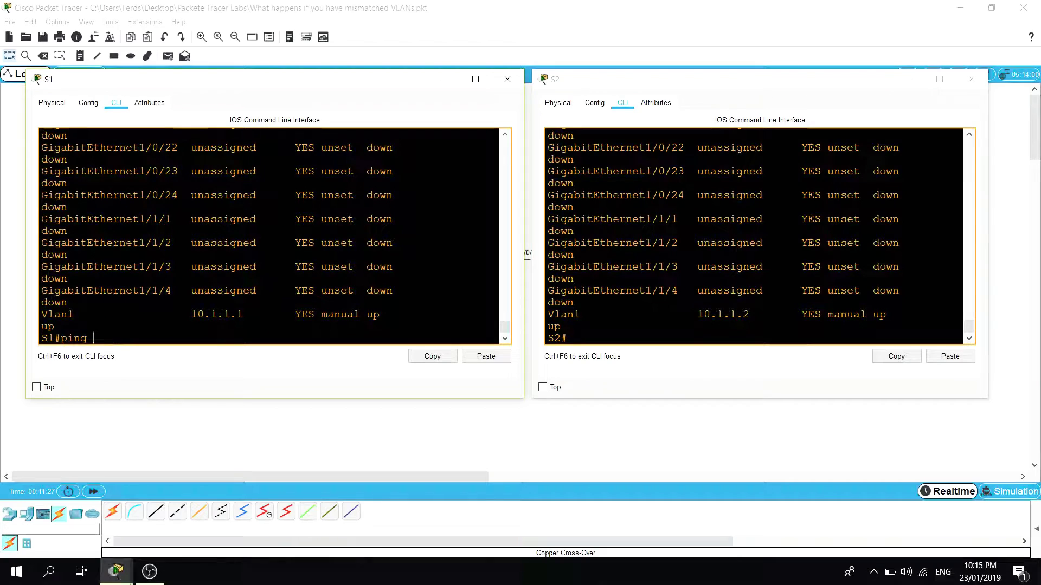
{"action": "type", "text": "10.1.1.2"}
{"action": "key", "text": "Return"}
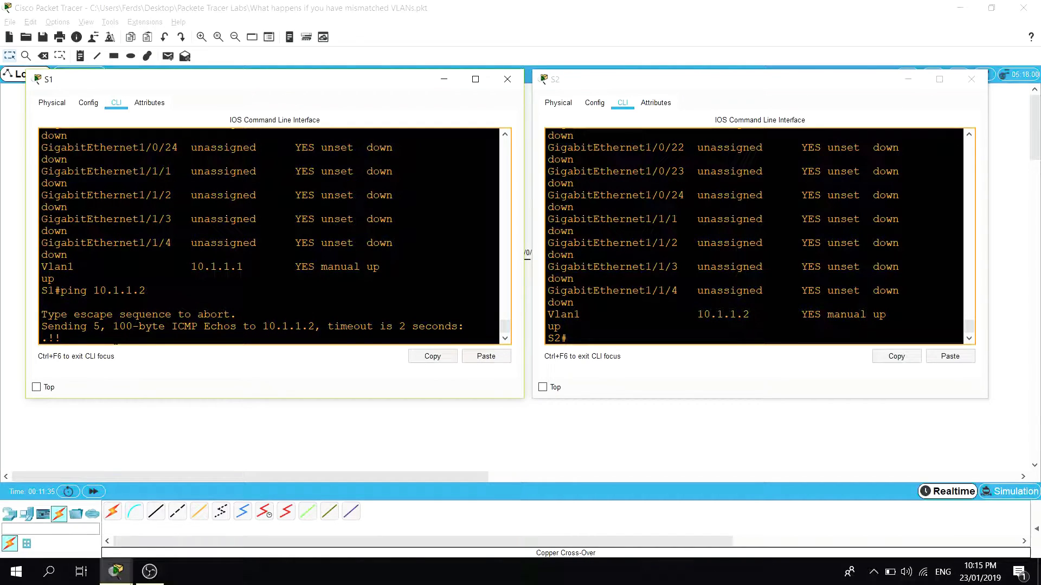
Display the trunk information on S1 with show int trunk.
{"action": "type", "text": "show ipint"}
{"action": "key", "text": "Left"}
{"action": "key", "text": "Left"}
{"action": "key", "text": "Left"}
{"action": "key", "text": "End"}
{"action": "key", "text": "BackSpace"}
{"action": "key", "text": "BackSpace"}
{"action": "key", "text": "BackSpace"}
{"action": "key", "text": "BackSpace"}
{"action": "key", "text": "BackSpace"}
{"action": "type", "text": "nt trunk"}
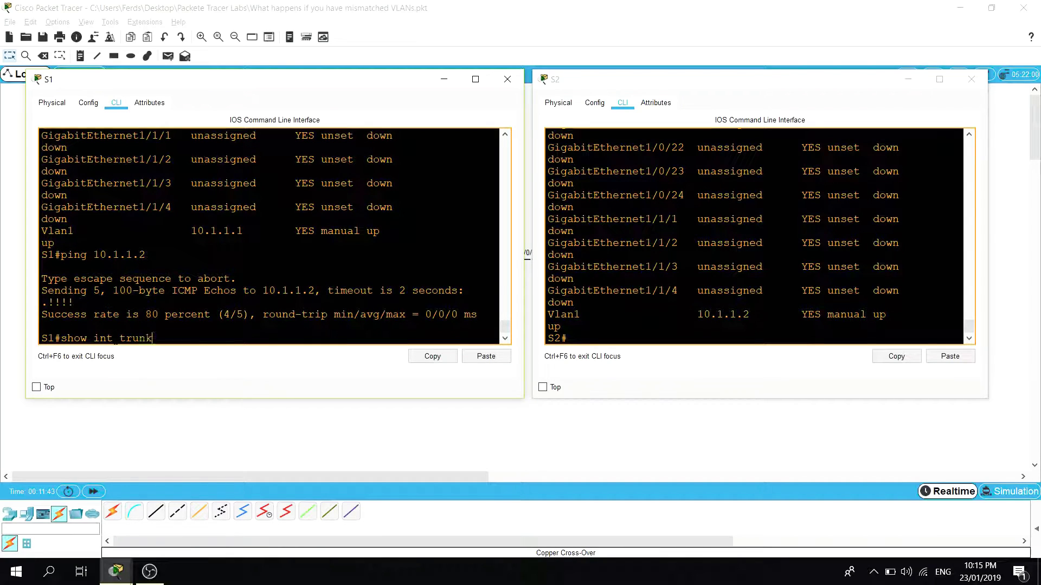
{"action": "key", "text": "Return"}
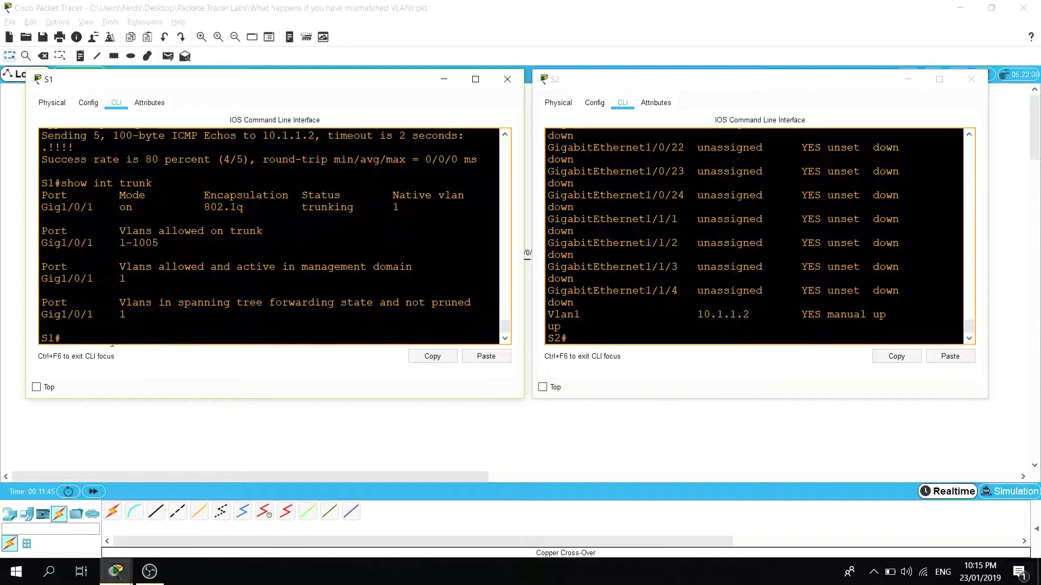
Display the trunk information on S2 with show int trunk.
{"action": "left_click", "coordinate": [574, 331]}
{"action": "type", "text": "show int b"}
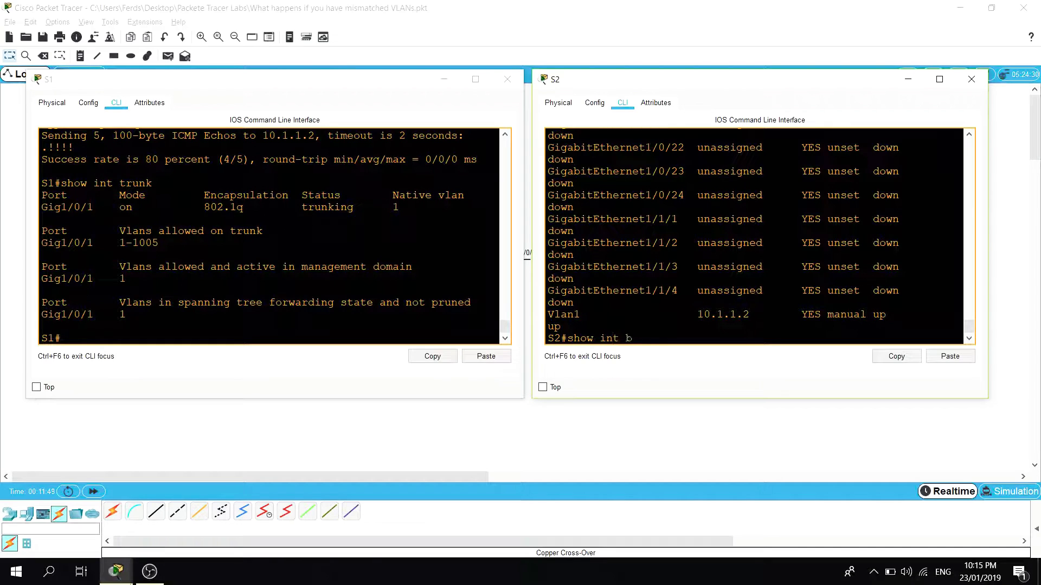
{"action": "key", "text": "BackSpace"}
{"action": "type", "text": "trunk"}
{"action": "key", "text": "Return"}
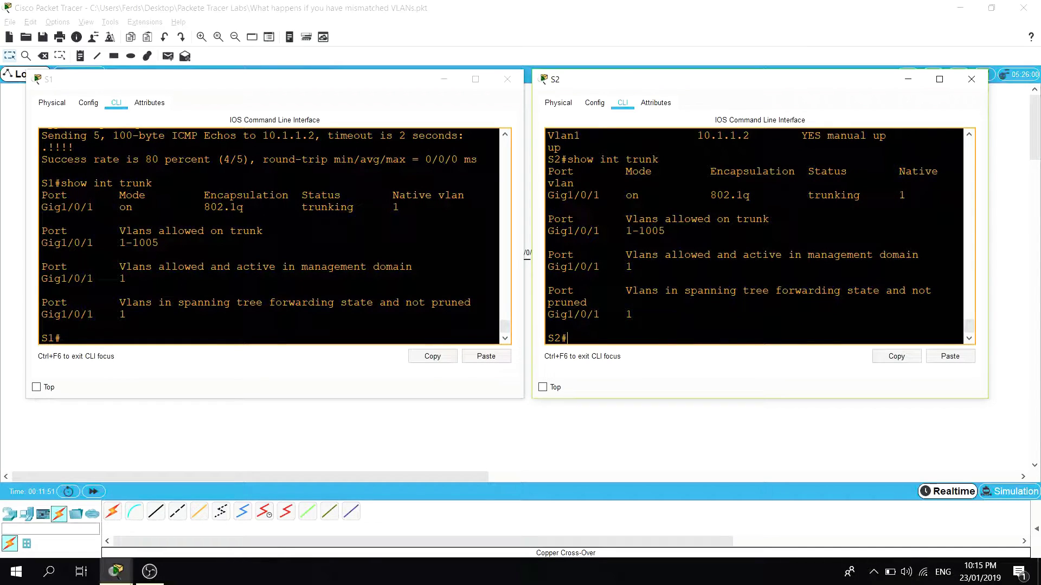
Reposition the S1 and S2 windows side by side and enlarge the S2 window so its output lines fit.
{"action": "left_click_drag", "start_coordinate": [404, 81], "coordinate": [382, 76]}
{"action": "left_click", "coordinate": [690, 124]}
{"action": "left_click_drag", "start_coordinate": [684, 80], "coordinate": [663, 70]}
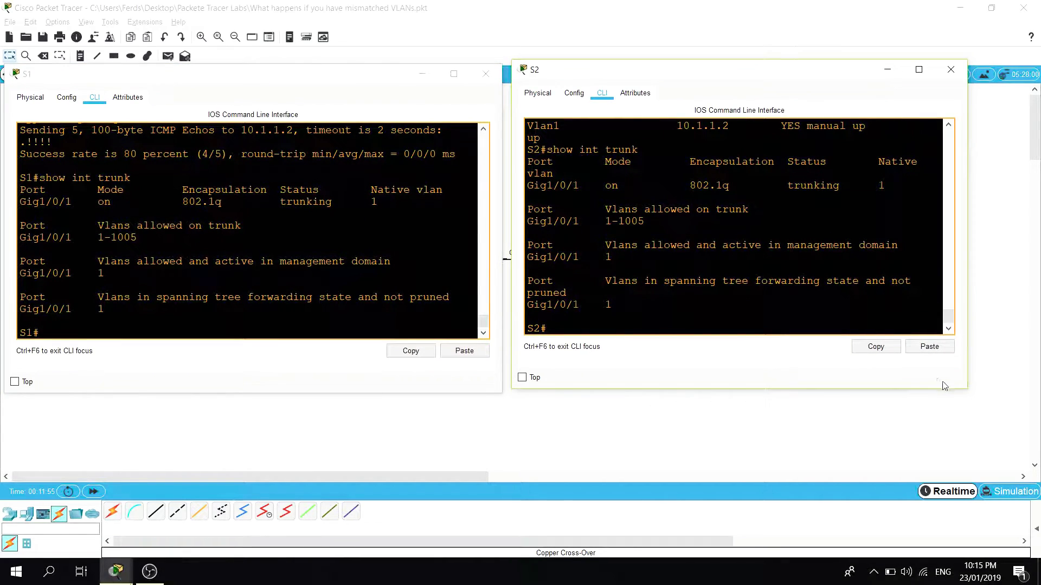
{"action": "left_click_drag", "start_coordinate": [966, 388], "coordinate": [1013, 425]}
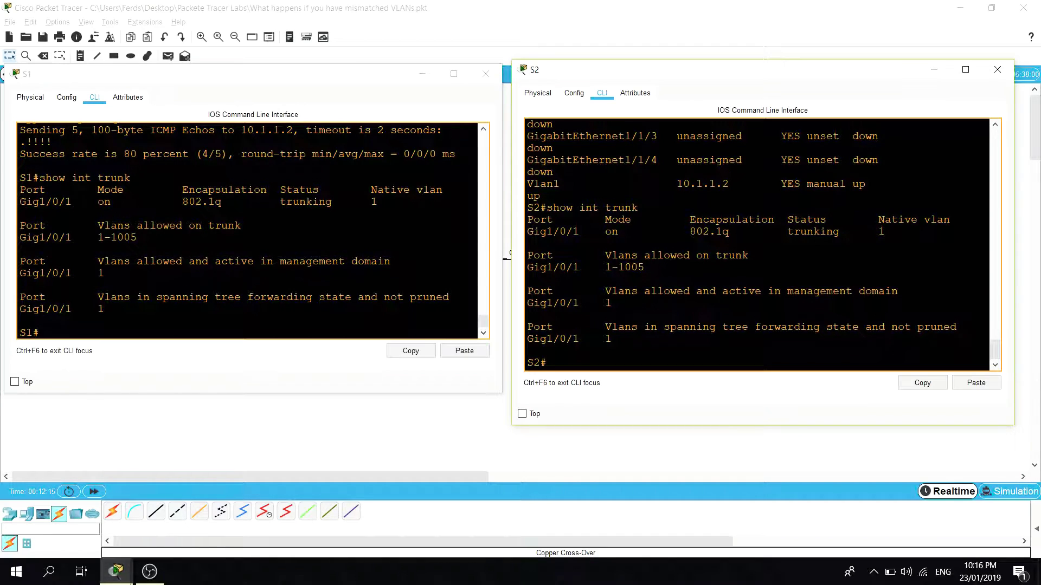
{"action": "type", "text": "con t"}
{"action": "key", "text": "BackSpace"}
{"action": "key", "text": "BackSpace"}
{"action": "key", "text": "BackSpace"}
{"action": "key", "text": "BackSpace"}
{"action": "key", "text": "BackSpace"}
{"action": "type", "text": "show run"}
Copy the interface name GigabitEthernet1/0/1 from the earlier show ip int br output on S2.
{"action": "scroll", "coordinate": [758, 244], "scroll_direction": "up", "scroll_amount": 20}
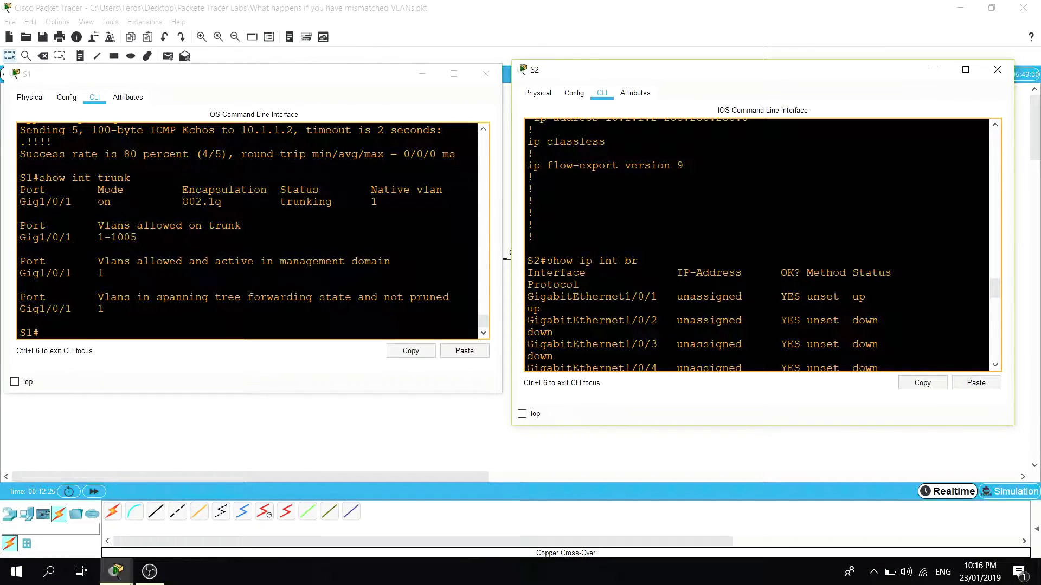
{"action": "left_click_drag", "start_coordinate": [657, 297], "coordinate": [526, 297]}
{"action": "right_click", "coordinate": [528, 297]}
{"action": "left_click", "coordinate": [542, 301]}
{"action": "scroll", "coordinate": [542, 301], "scroll_direction": "down", "scroll_amount": 7}
{"action": "scroll", "coordinate": [759, 244], "scroll_direction": "down", "scroll_amount": 12}
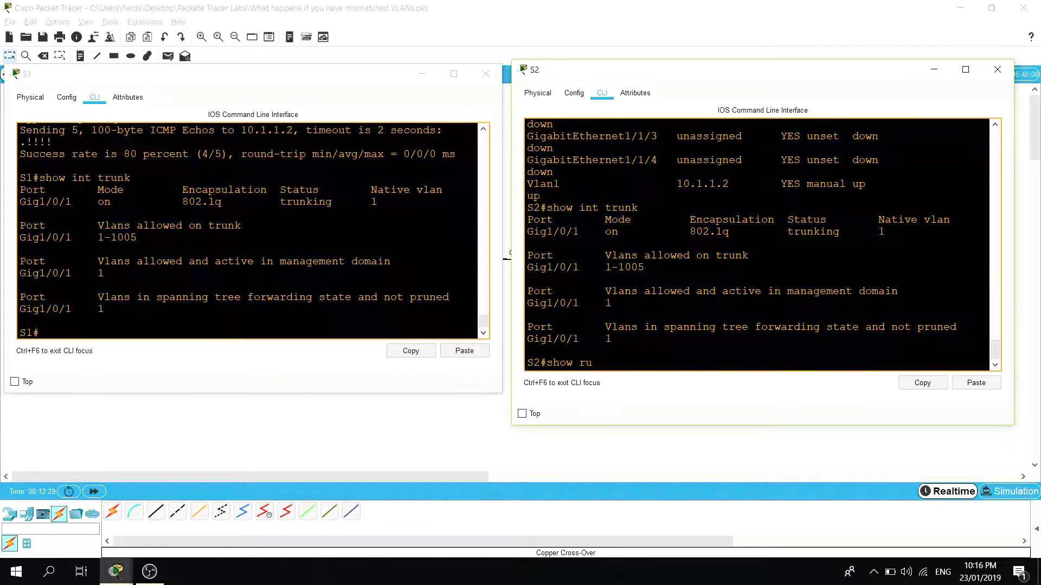
Clear the unfinished command on S2 and enter global configuration mode with conf t.
{"action": "key", "text": "BackSpace"}
{"action": "key", "text": "BackSpace"}
{"action": "key", "text": "BackSpace"}
{"action": "key", "text": "BackSpace"}
{"action": "key", "text": "BackSpace"}
{"action": "key", "text": "BackSpace"}
{"action": "key", "text": "BackSpace"}
{"action": "type", "text": "cofn t"}
{"action": "key", "text": "Return"}
{"action": "type", "text": "conf t"}
{"action": "key", "text": "Return"}
Enter interface configuration for GigabitEthernet1/0/1 on S2 with int and the pasted name.
{"action": "right_click", "coordinate": [653, 306]}
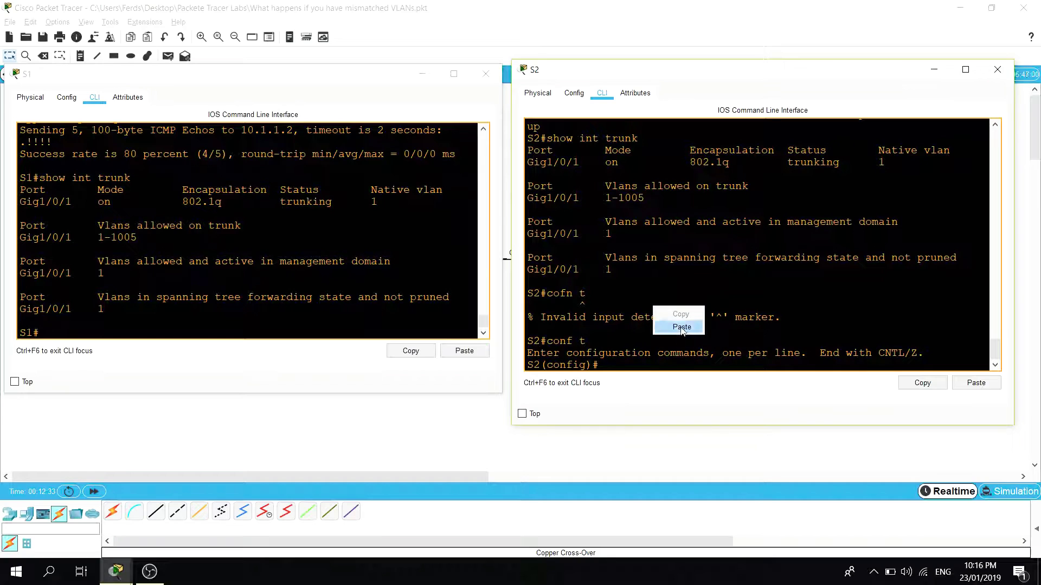
{"action": "left_click", "coordinate": [675, 329]}
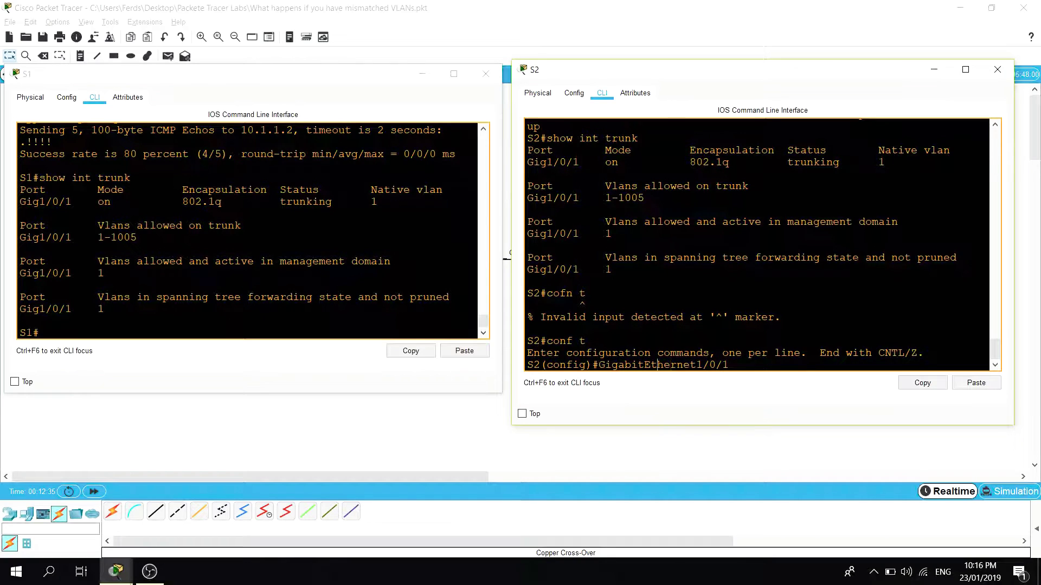
{"action": "type", "text": "int"}
{"action": "key", "text": "Return"}
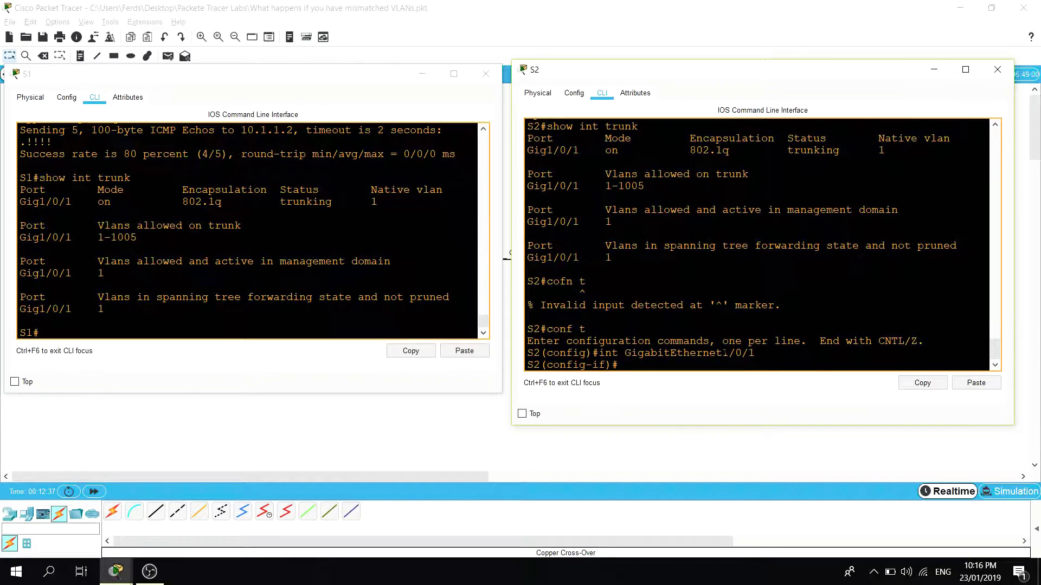
Try to set the trunk's native VLAN on S2's GigabitEthernet1/0/1 with switchport trunk native 2.
{"action": "type", "text": "sw"}
{"action": "key", "text": "Tab"}
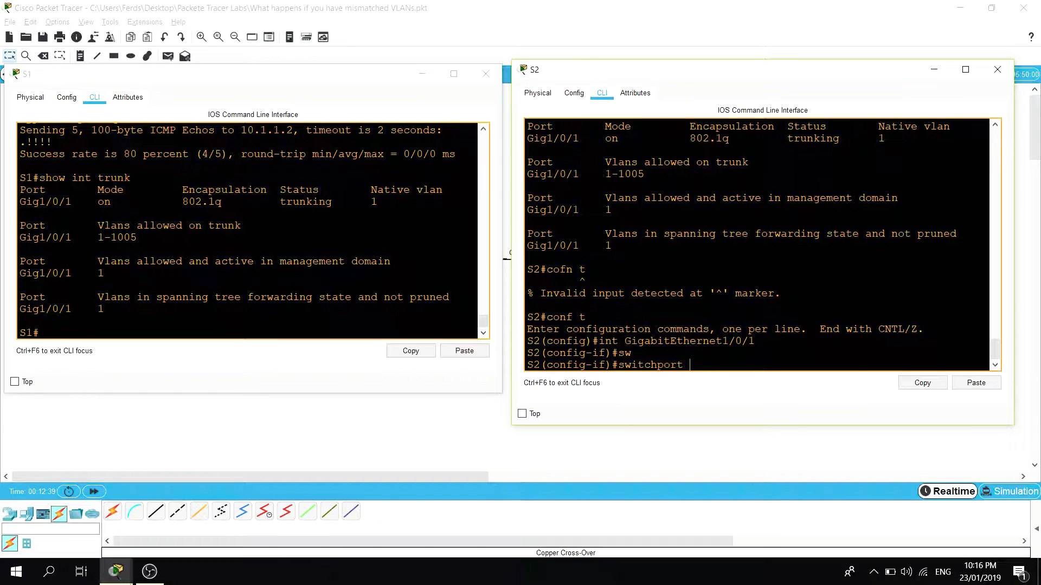
{"action": "type", "text": "tr"}
{"action": "key", "text": "Tab"}
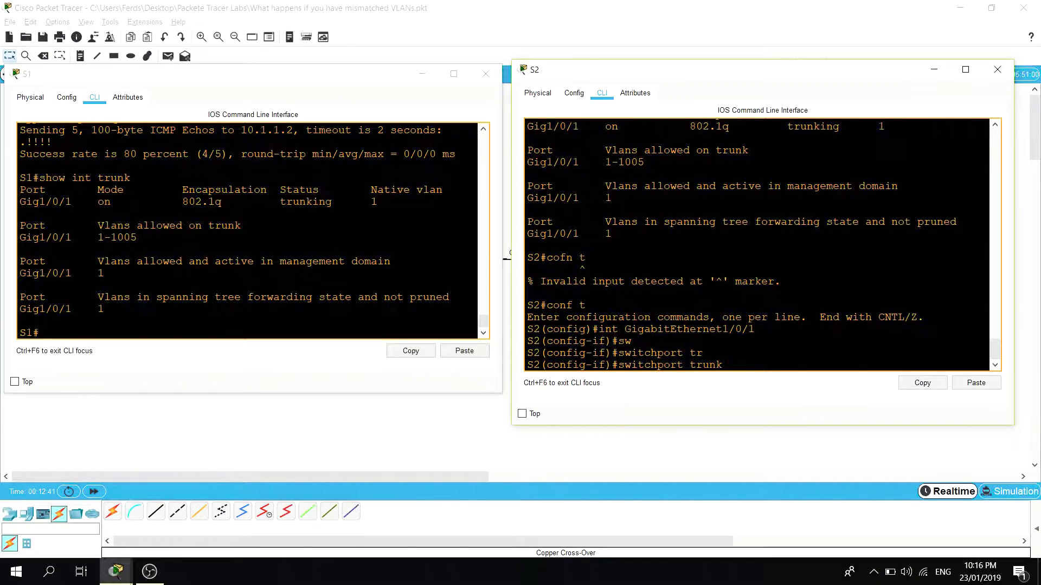
{"action": "type", "text": "na"}
{"action": "key", "text": "Tab"}
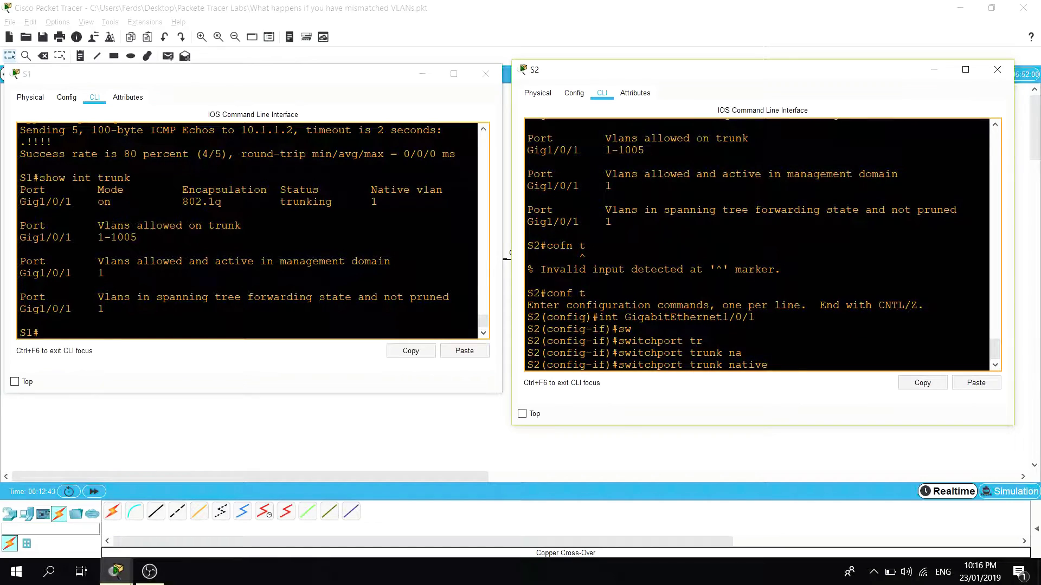
{"action": "type", "text": "2"}
{"action": "key", "text": "Return"}
Check the options of switchport trunk native on S2 and set the interface's native VLAN with switchport trunk native vlan 2.
{"action": "key", "text": "Up"}
{"action": "key", "text": "BackSpace"}
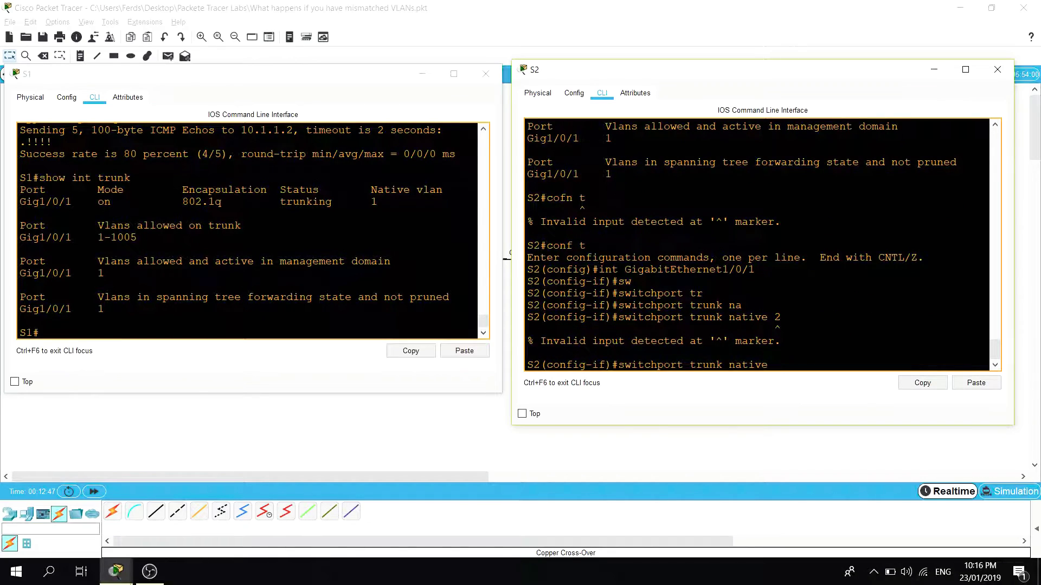
{"action": "type", "text": "?valn"}
{"action": "key", "text": "Tab"}
{"action": "key", "text": "BackSpace"}
{"action": "key", "text": "BackSpace"}
{"action": "key", "text": "BackSpace"}
{"action": "type", "text": "lan"}
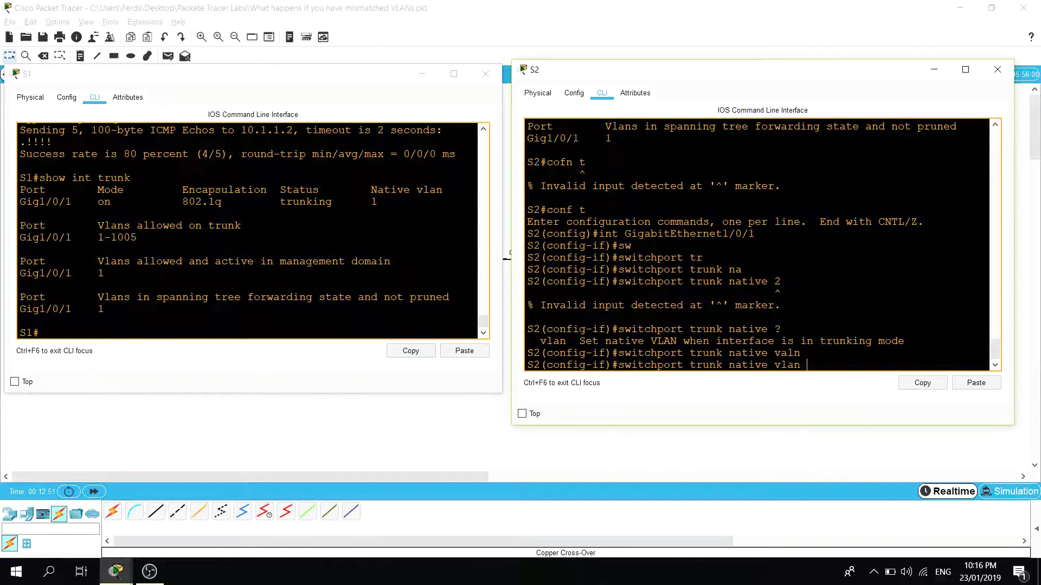
{"action": "type", "text": " 2"}
{"action": "key", "text": "Return"}
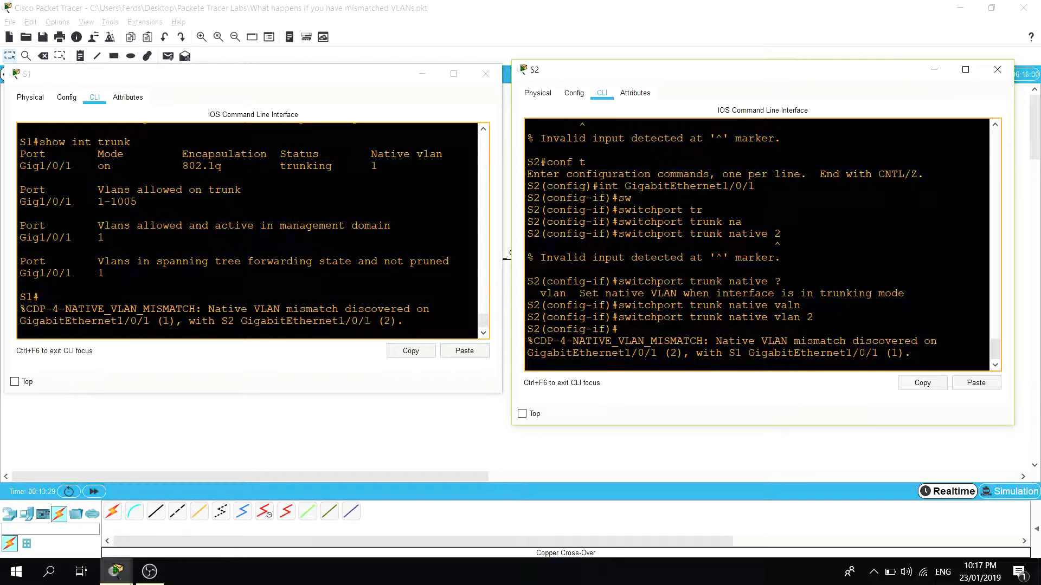
Leave interface configuration mode on S2 with end.
{"action": "left_click", "coordinate": [367, 321]}
{"action": "left_click", "coordinate": [528, 364]}
{"action": "key", "text": "Return"}
{"action": "key", "text": "Return"}
{"action": "type", "text": "end"}
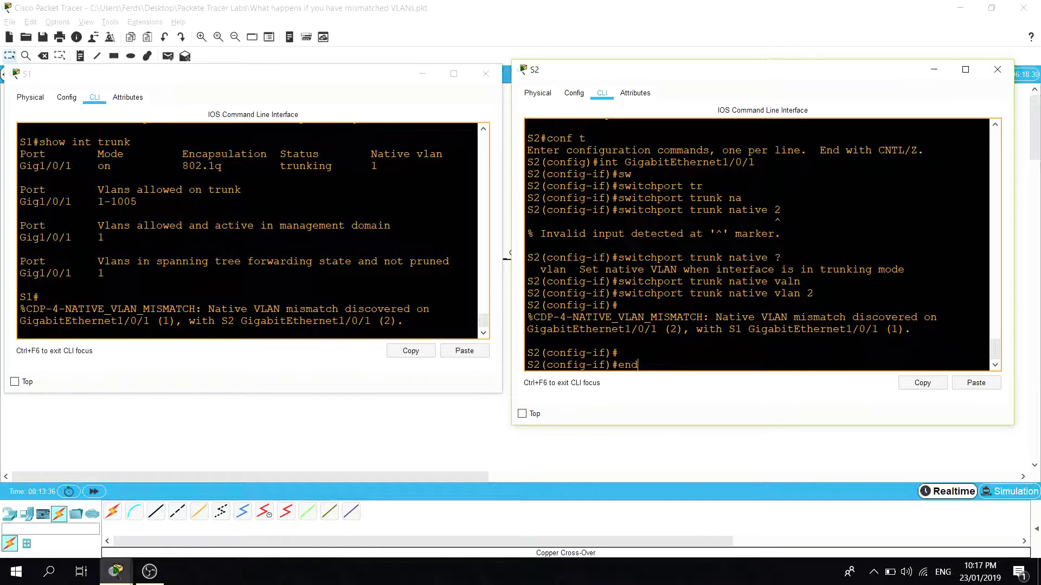
{"action": "key", "text": "Return"}
Run show ip int br on S2 and examine the status of GigabitEthernet1/0/1.
{"action": "type", "text": "show "}
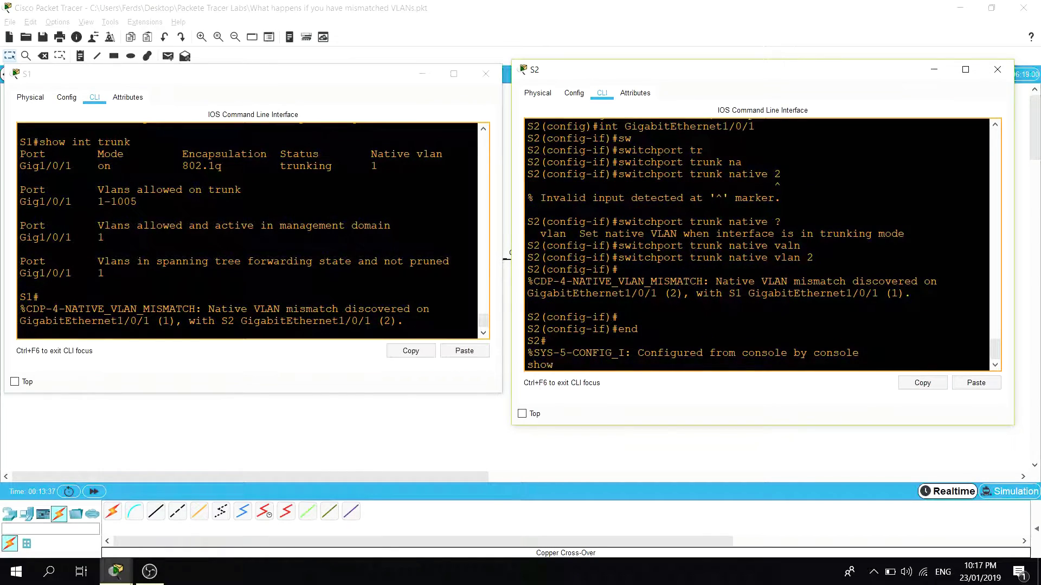
{"action": "type", "text": "ip int br"}
{"action": "key", "text": "Return"}
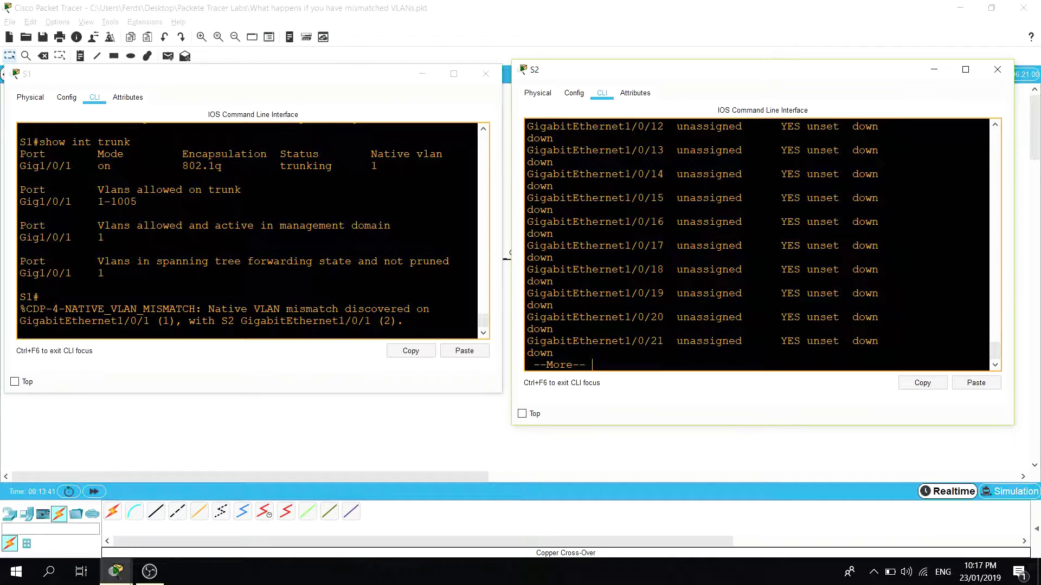
{"action": "scroll", "coordinate": [759, 244], "scroll_direction": "up", "scroll_amount": 10}
{"action": "scroll", "coordinate": [759, 244], "scroll_direction": "down", "scroll_amount": 4}
Run show ip int br on S1 and examine the status of its trunk interface.
{"action": "left_click", "coordinate": [40, 298]}
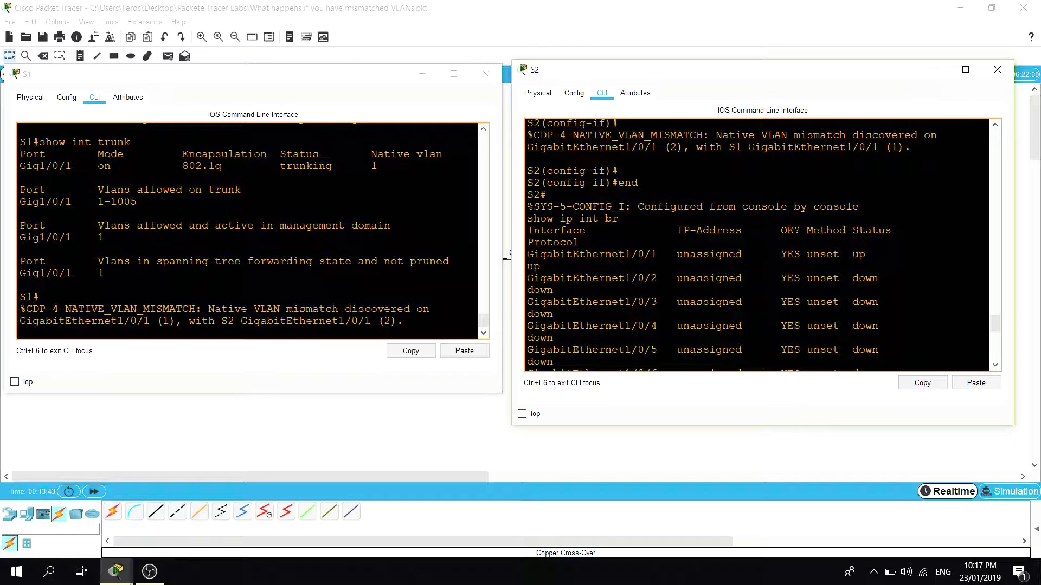
{"action": "key", "text": "Return"}
{"action": "type", "text": "show ipi nt"}
{"action": "key", "text": "BackSpace"}
{"action": "key", "text": "BackSpace"}
{"action": "key", "text": "BackSpace"}
{"action": "key", "text": "BackSpace"}
{"action": "type", "text": "int br"}
{"action": "key", "text": "Return"}
{"action": "scroll", "coordinate": [248, 231], "scroll_direction": "up", "scroll_amount": 20}
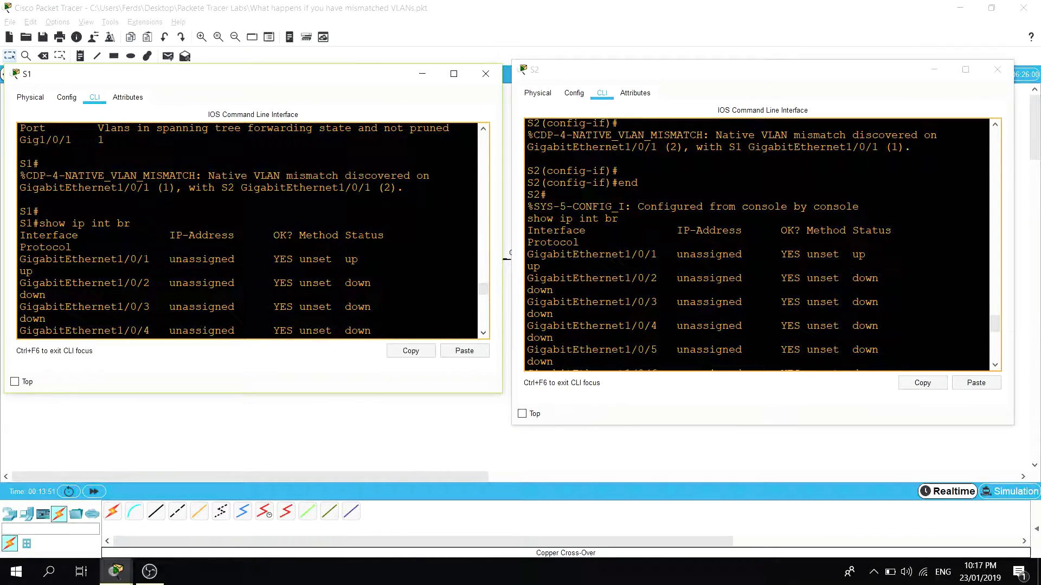
Move the S1 and S2 windows aside, check the switch link in the topology, and bring both windows back.
{"action": "left_click_drag", "start_coordinate": [399, 81], "coordinate": [403, 116]}
{"action": "left_click_drag", "start_coordinate": [664, 84], "coordinate": [828, 113]}
{"action": "left_click", "coordinate": [541, 211]}
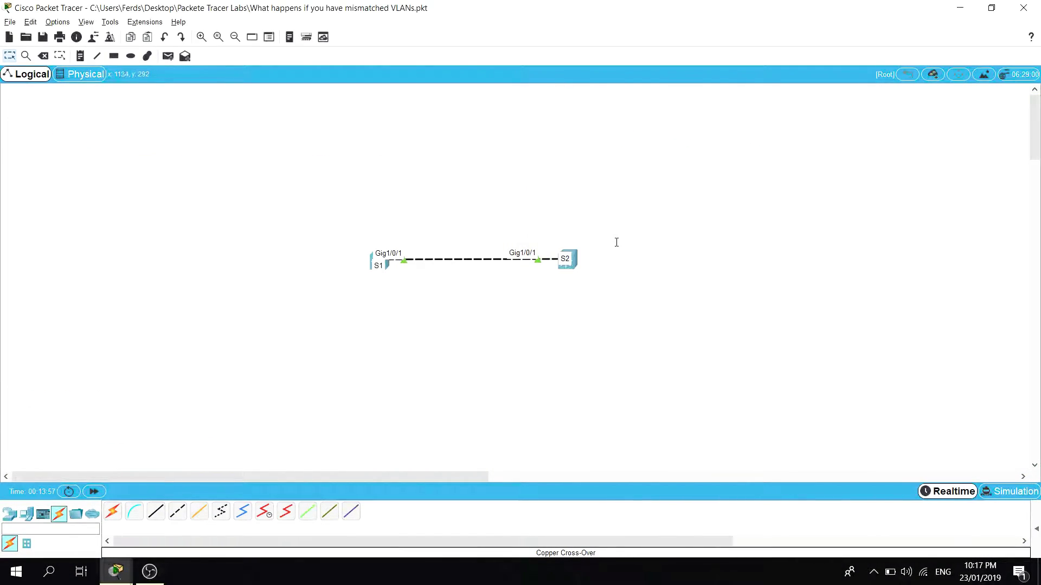
{"action": "mouse_move", "coordinate": [116, 574]}
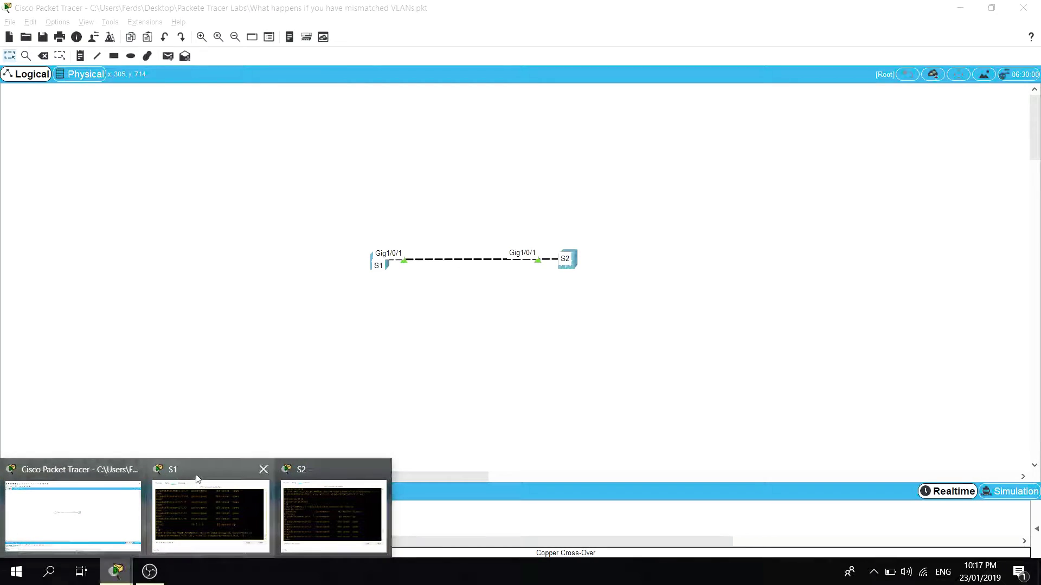
{"action": "left_click", "coordinate": [209, 517]}
{"action": "left_click", "coordinate": [343, 477]}
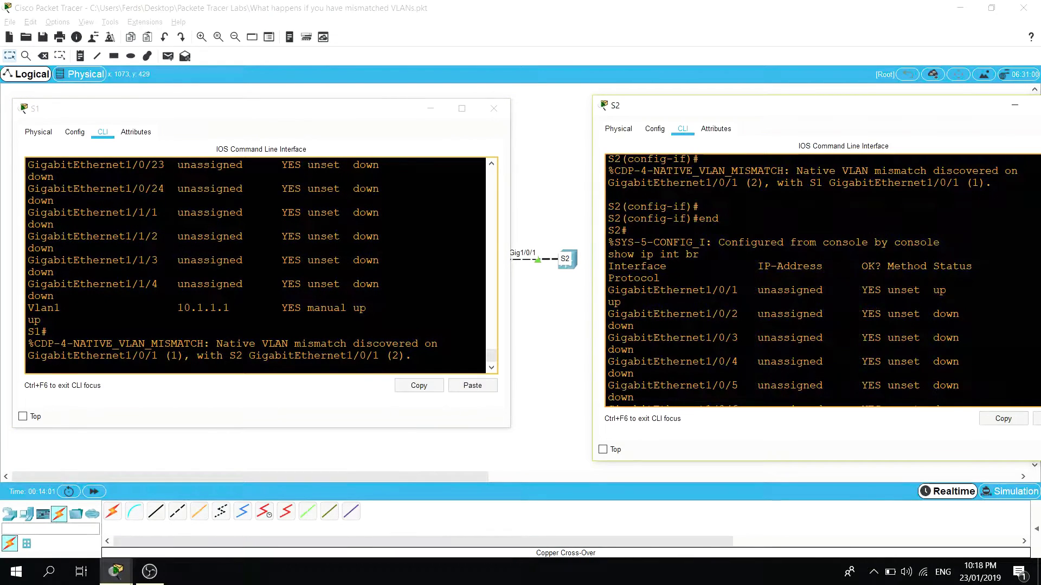
Run show int trunk on S2 and highlight the trunk's native VLAN line.
{"action": "type", "text": "show"}
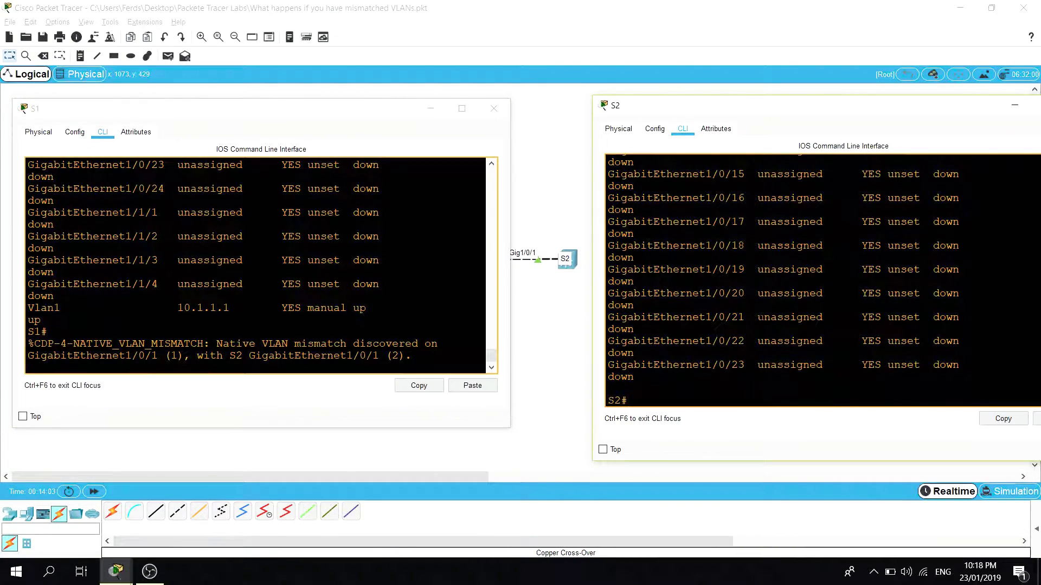
{"action": "type", "text": " int b"}
{"action": "key", "text": "BackSpace"}
{"action": "type", "text": "trunk"}
{"action": "key", "text": "Return"}
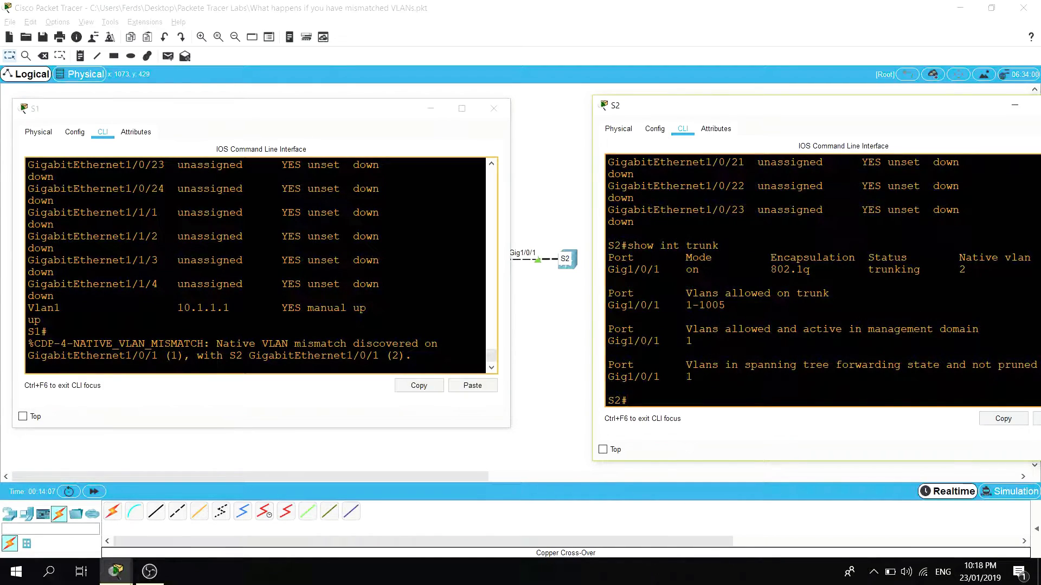
{"action": "left_click_drag", "start_coordinate": [964, 269], "coordinate": [607, 246]}
List S2's VLANs with show vlan and page through to the end of the output.
{"action": "left_click", "coordinate": [40, 319]}
{"action": "left_click", "coordinate": [628, 400]}
{"action": "type", "text": "show lvan"}
{"action": "key", "text": "BackSpace"}
{"action": "key", "text": "BackSpace"}
{"action": "key", "text": "BackSpace"}
{"action": "key", "text": "BackSpace"}
{"action": "type", "text": "valn"}
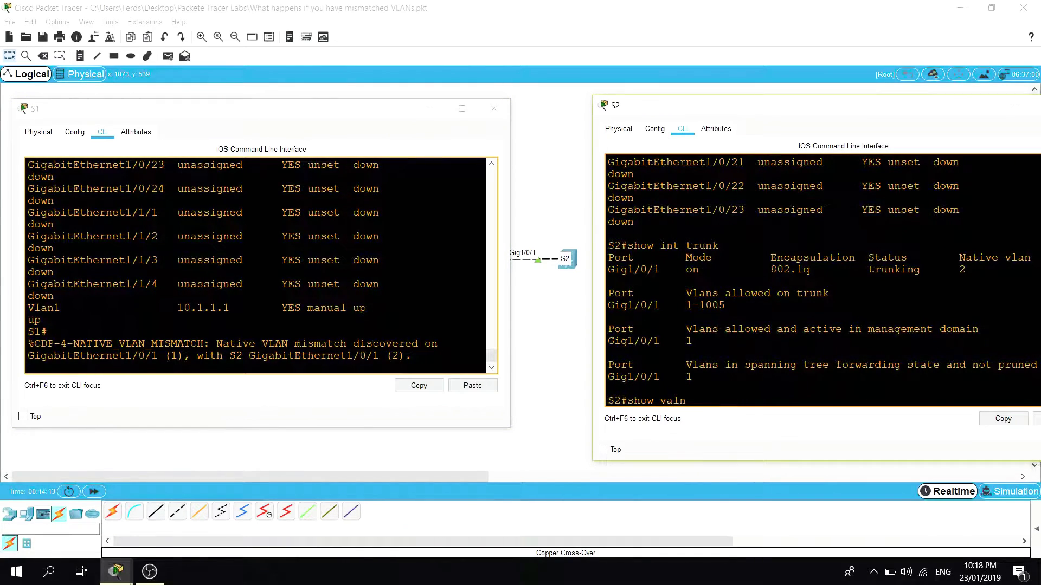
{"action": "key", "text": "BackSpace"}
{"action": "key", "text": "BackSpace"}
{"action": "key", "text": "BackSpace"}
{"action": "type", "text": "lan |"}
{"action": "key", "text": "Return"}
{"action": "key", "text": "space"}
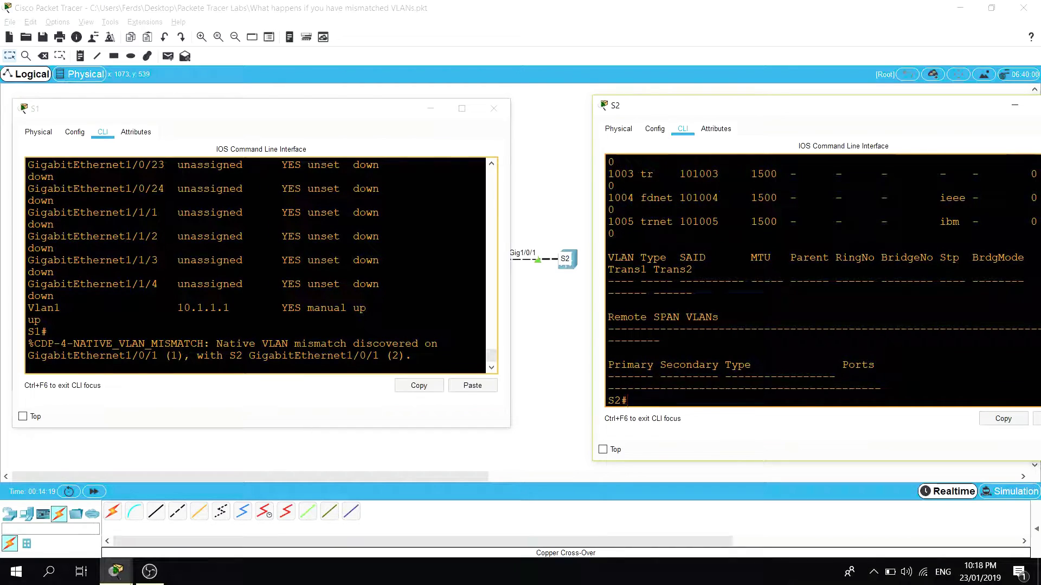
Reposition and widen the S2 window to examine which VLANs exist in the show vlan output.
{"action": "left_click_drag", "start_coordinate": [735, 109], "coordinate": [508, 109]}
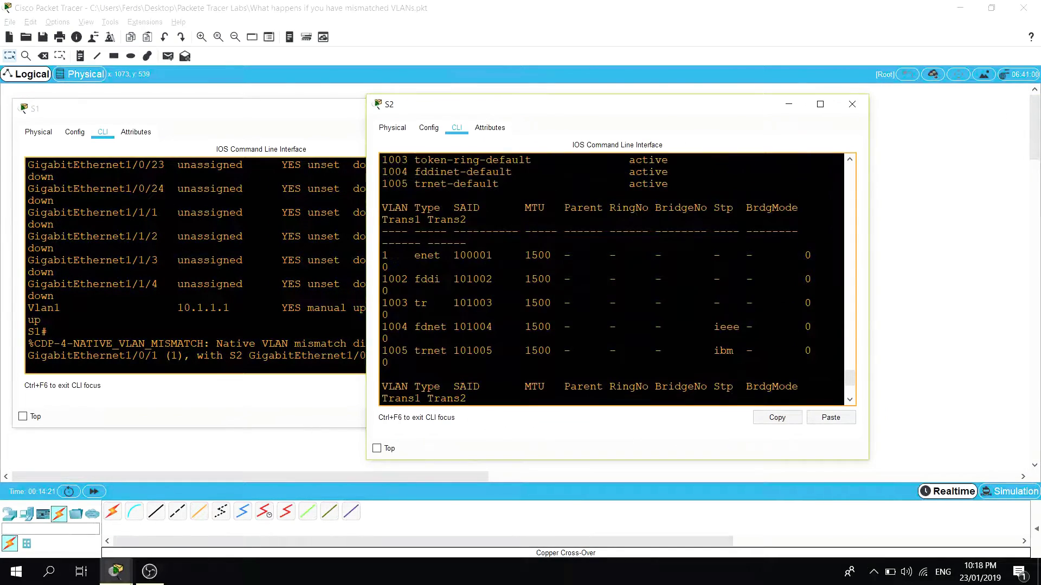
{"action": "left_click_drag", "start_coordinate": [868, 290], "coordinate": [989, 290]}
{"action": "scroll", "coordinate": [672, 279], "scroll_direction": "up", "scroll_amount": 5}
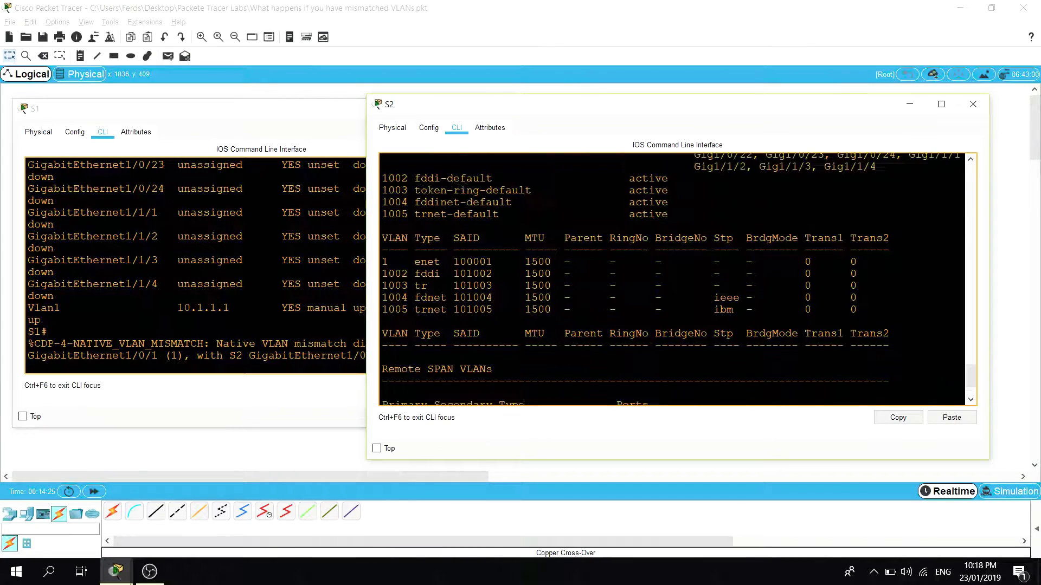
{"action": "scroll", "coordinate": [672, 279], "scroll_direction": "up", "scroll_amount": 4}
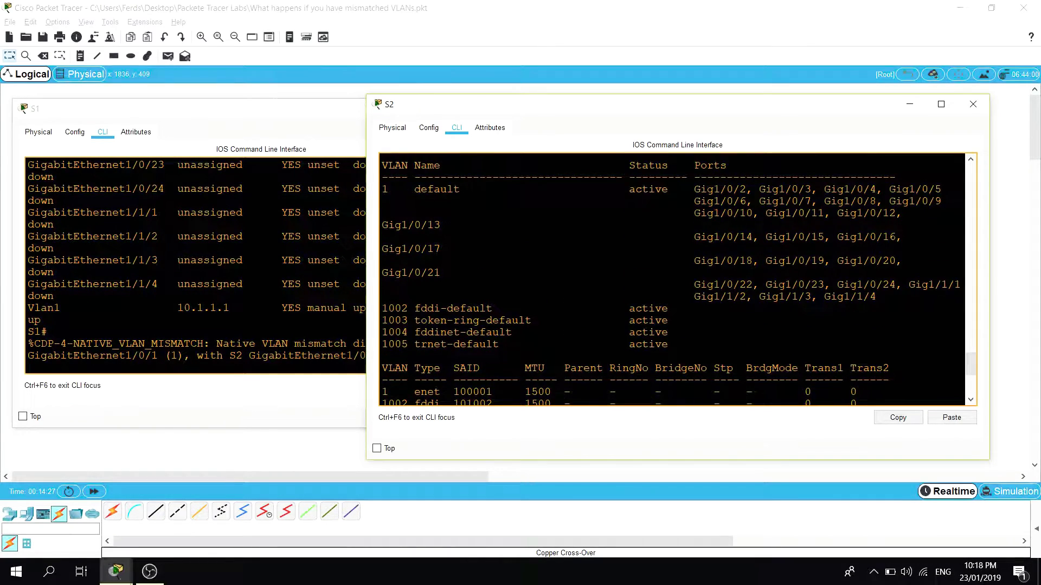
{"action": "scroll", "coordinate": [672, 279], "scroll_direction": "down", "scroll_amount": 2}
{"action": "scroll", "coordinate": [672, 279], "scroll_direction": "down", "scroll_amount": 5}
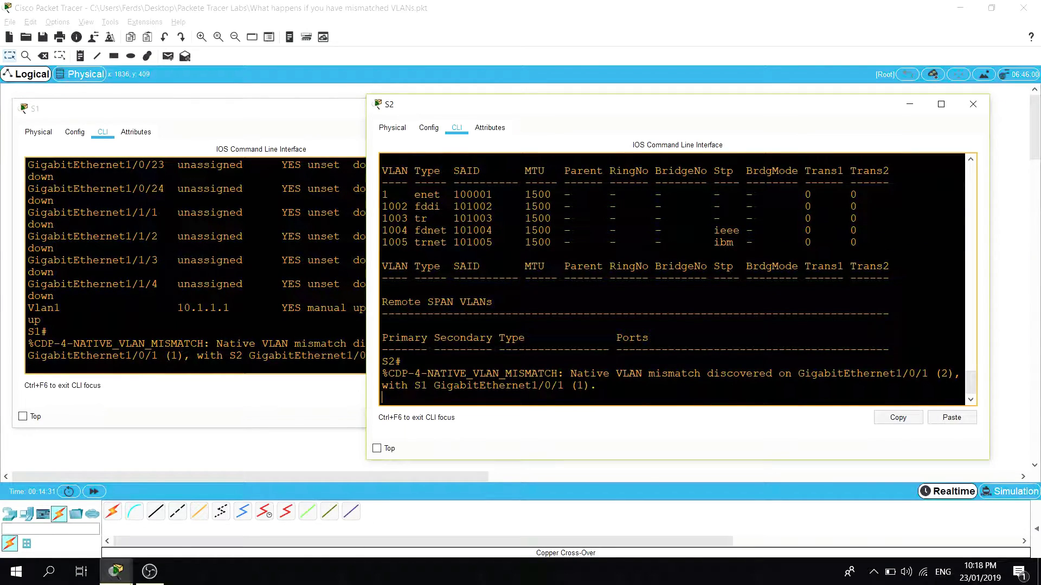
Create VLAN 2 on S2 from global configuration mode, return to privileged mode with end, and highlight the spanning-tree message.
{"action": "key", "text": "Return"}
{"action": "type", "text": "conf t"}
{"action": "key", "text": "Return"}
{"action": "type", "text": "vlan "}
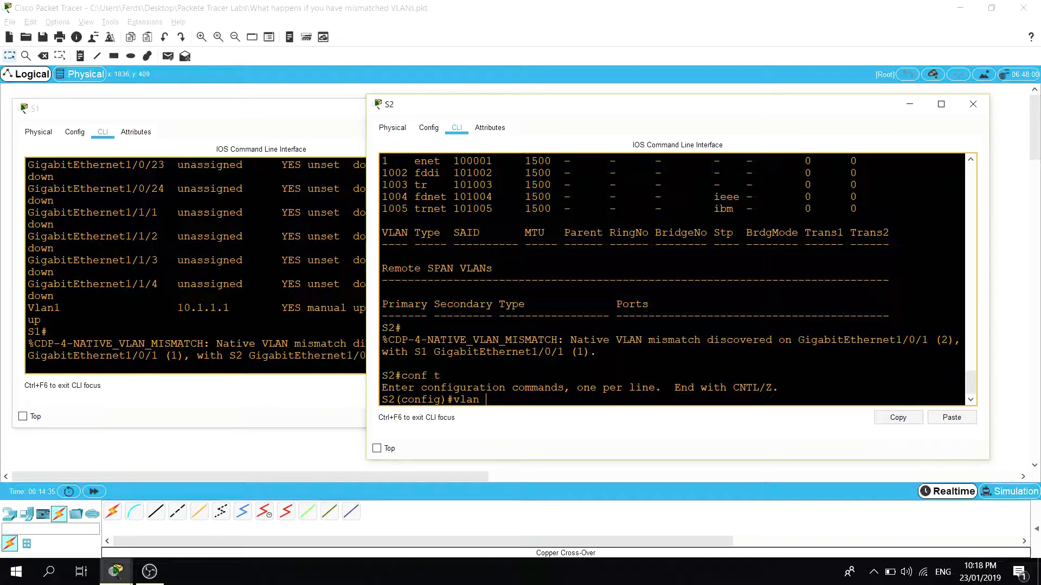
{"action": "type", "text": "2"}
{"action": "key", "text": "Return"}
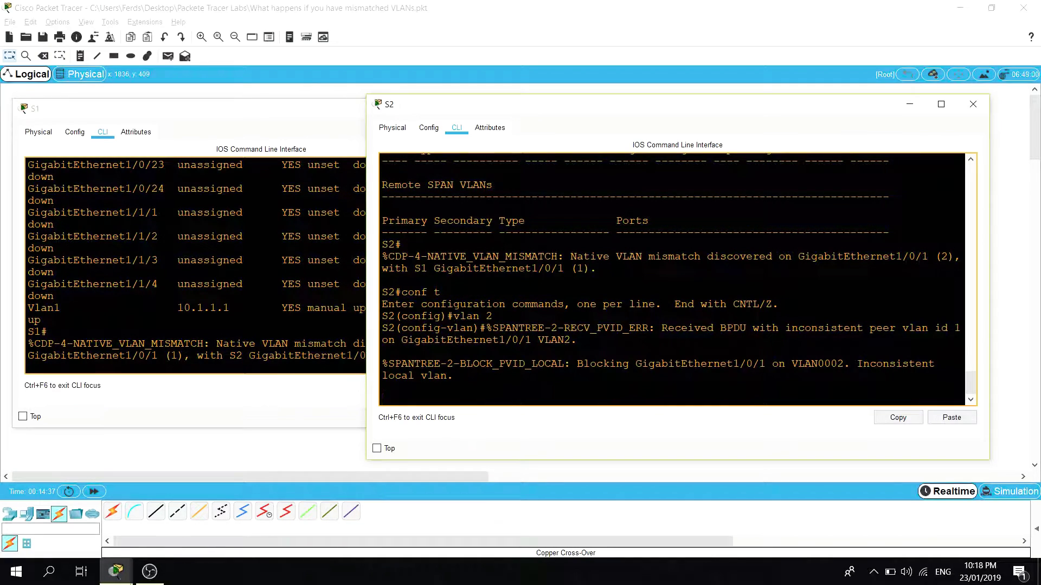
{"action": "key", "text": "Return"}
{"action": "type", "text": "end"}
{"action": "key", "text": "Return"}
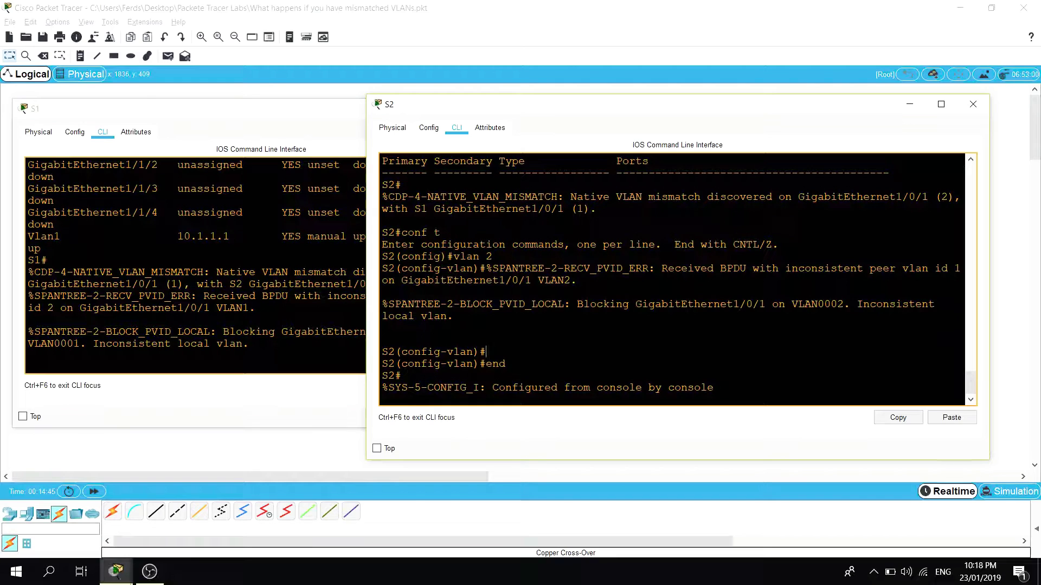
{"action": "left_click_drag", "start_coordinate": [460, 269], "coordinate": [512, 269]}
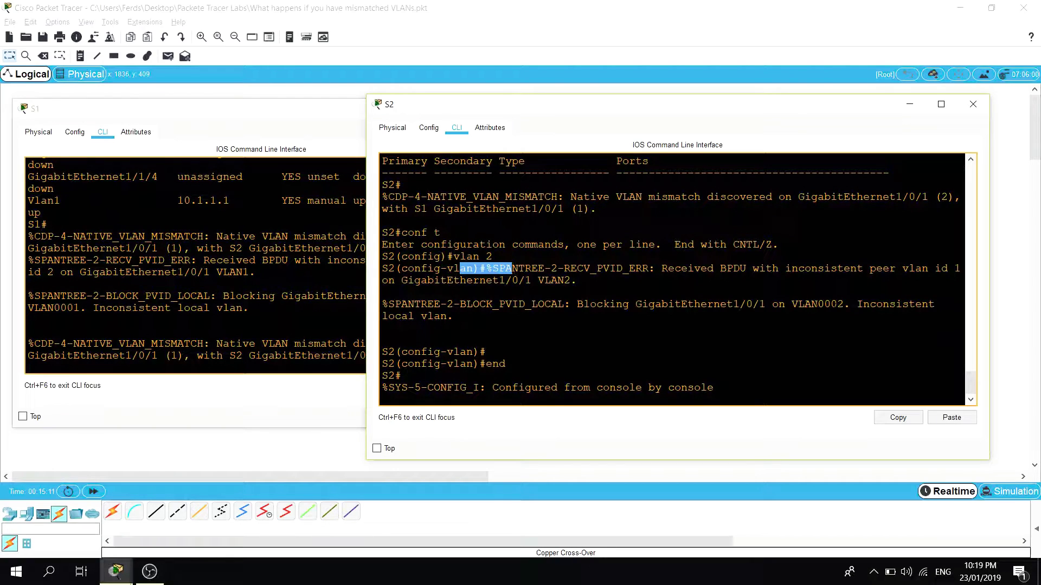
Run show int trunk on S1 and highlight the port mode and native VLAN lines.
{"action": "left_click", "coordinate": [140, 344]}
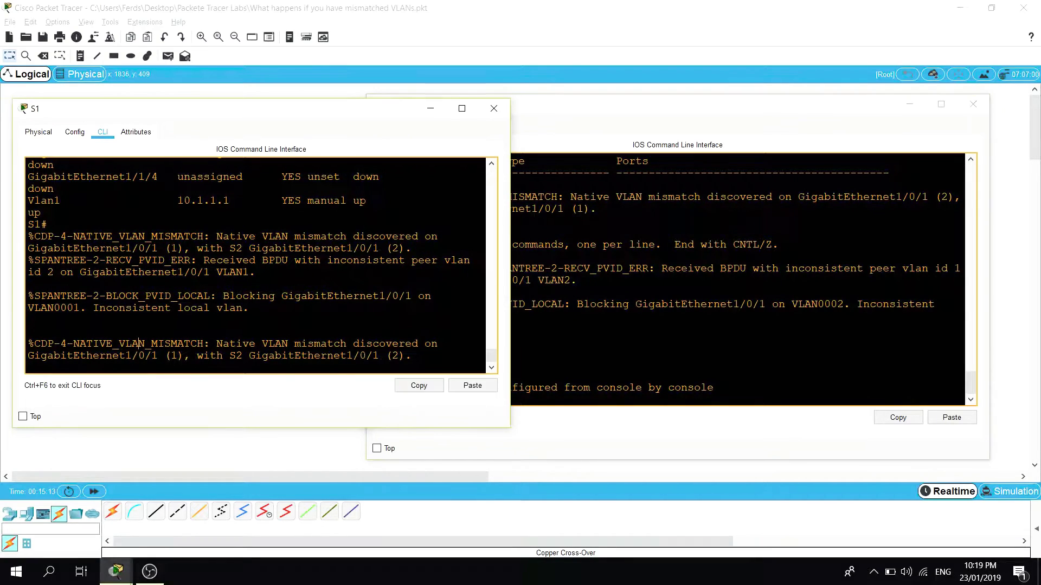
{"action": "key", "text": "Return"}
{"action": "key", "text": "Return"}
{"action": "key", "text": "Return"}
{"action": "type", "text": "show int trunk"}
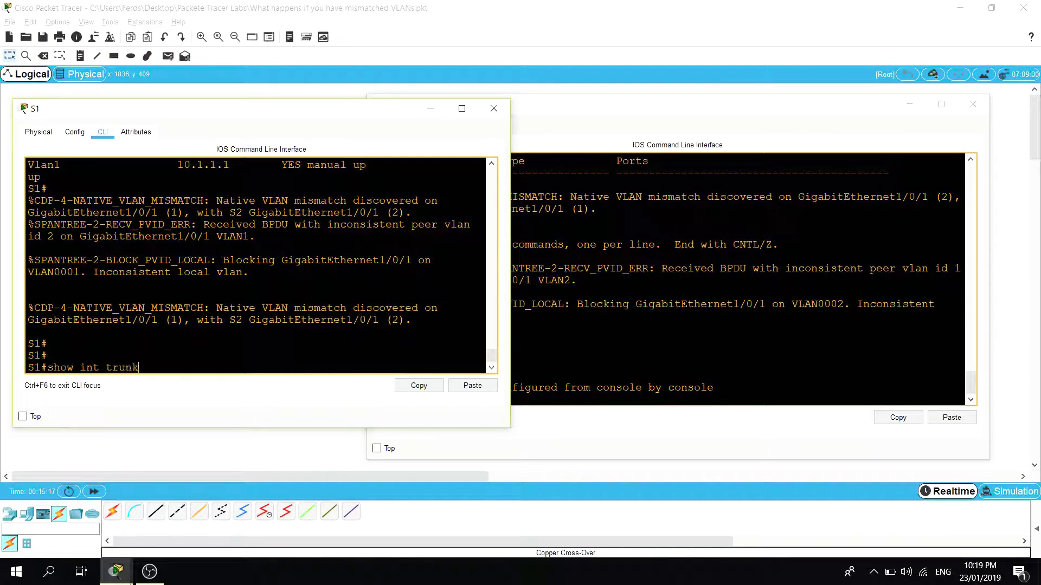
{"action": "key", "text": "Return"}
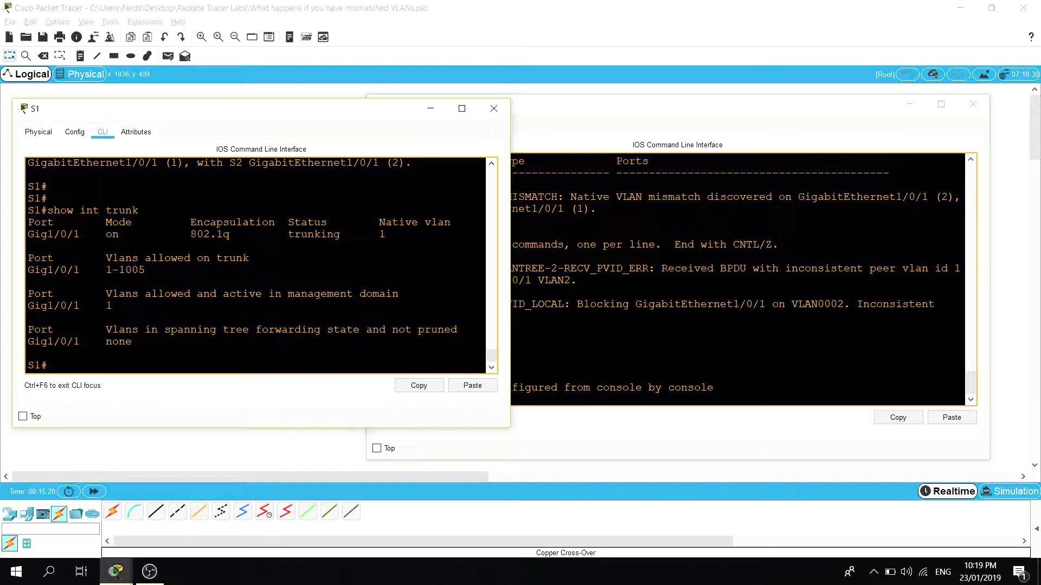
{"action": "left_click_drag", "start_coordinate": [28, 211], "coordinate": [455, 238]}
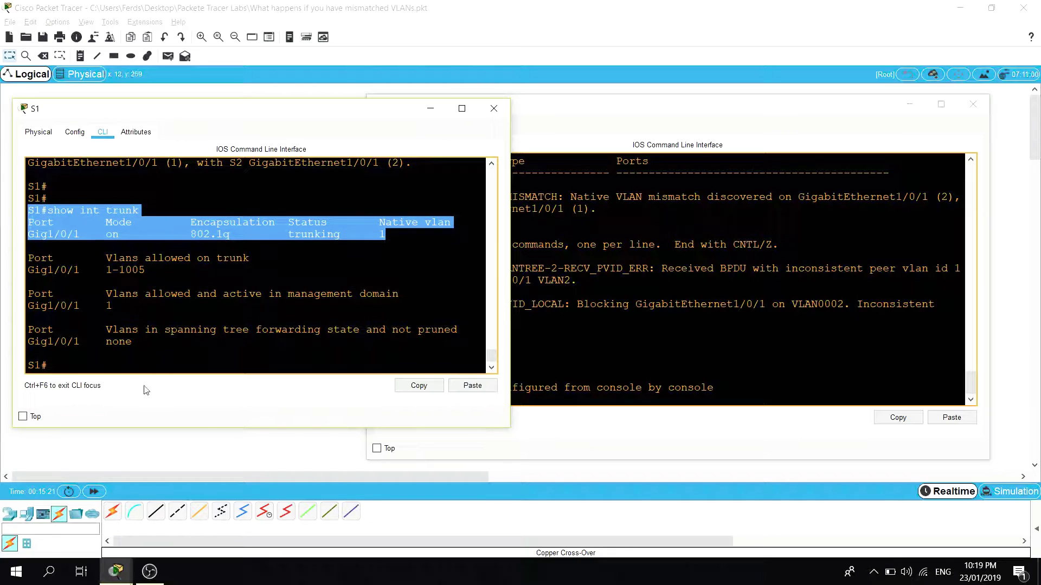
Run show ip int br on S1 again and widen its window to examine the interface status and protocol.
{"action": "type", "text": "show ip"}
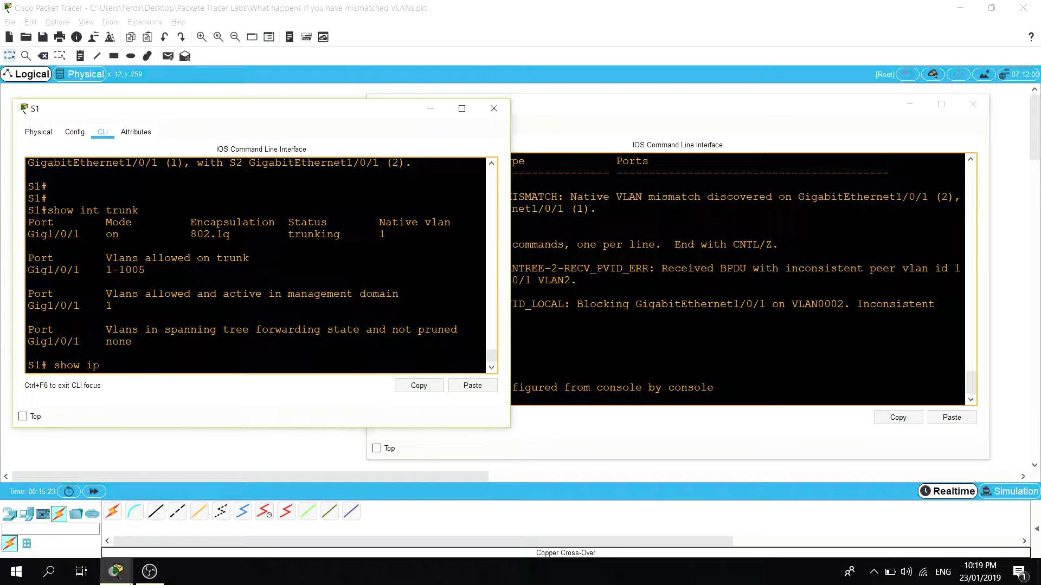
{"action": "type", "text": " int br"}
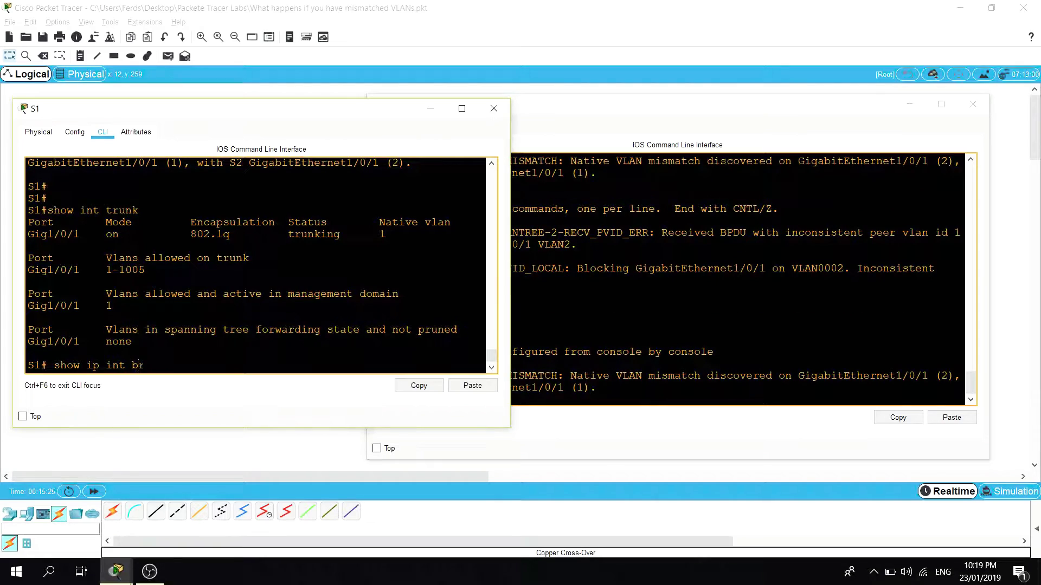
{"action": "key", "text": "Return"}
{"action": "scroll", "coordinate": [258, 265], "scroll_direction": "up", "scroll_amount": 15}
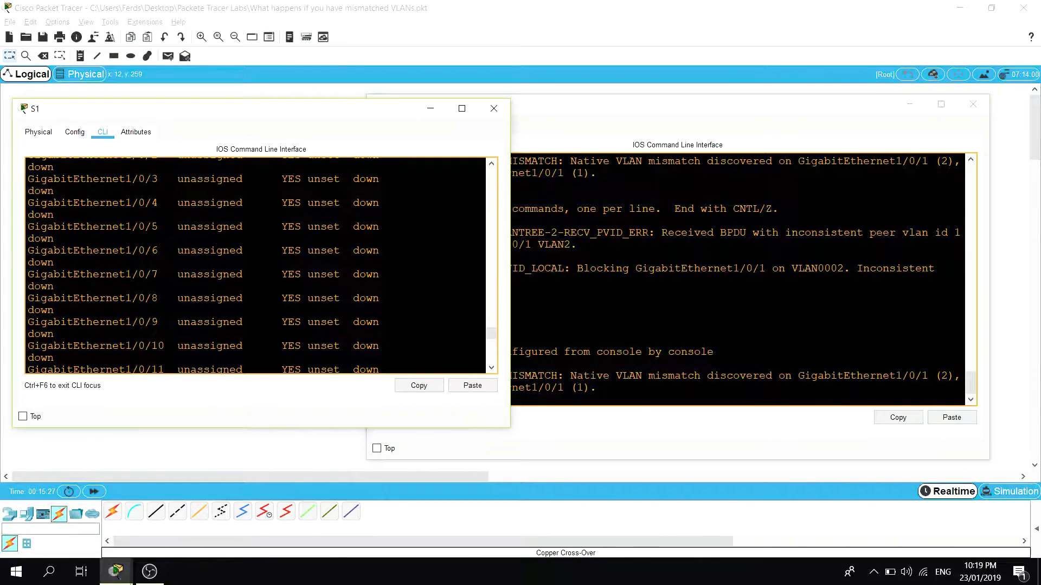
{"action": "scroll", "coordinate": [257, 265], "scroll_direction": "down", "scroll_amount": 1}
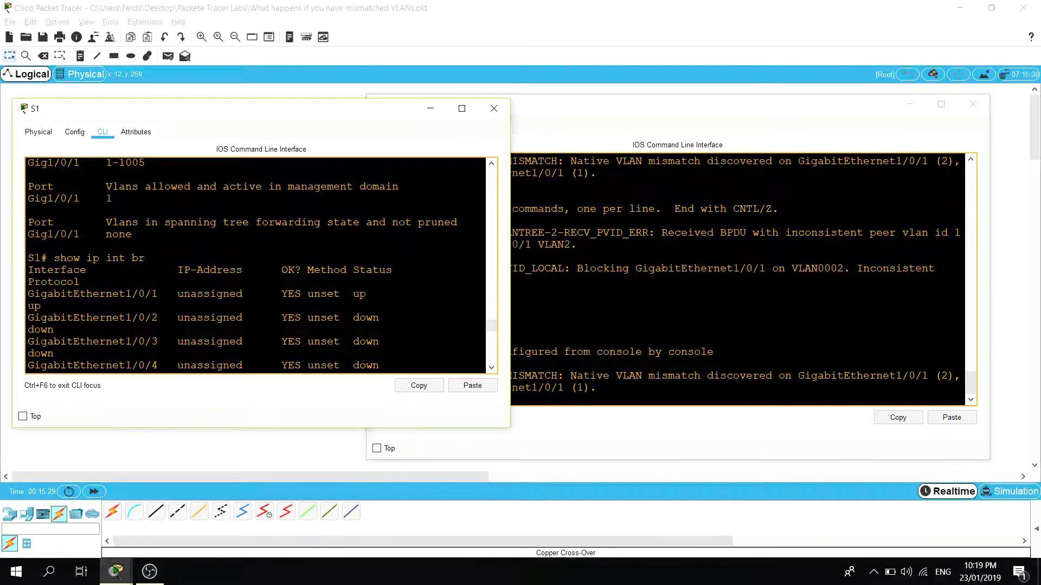
{"action": "left_click_drag", "start_coordinate": [509, 271], "coordinate": [700, 271]}
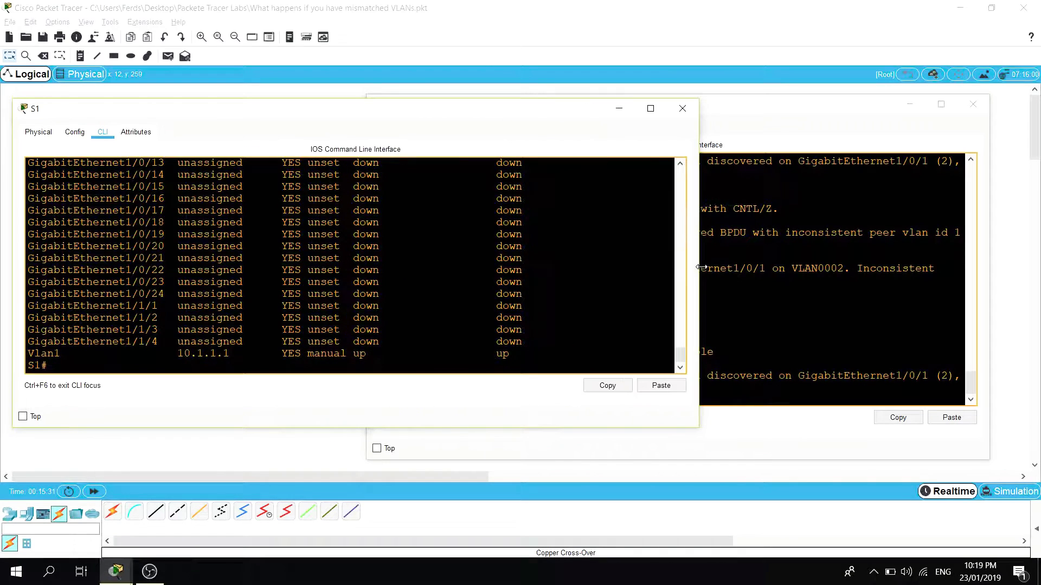
Review S1's interface list and highlight the interfaces and VLAN numbers in S2's native VLAN mismatch message.
{"action": "scroll", "coordinate": [335, 306], "scroll_direction": "up", "scroll_amount": 7}
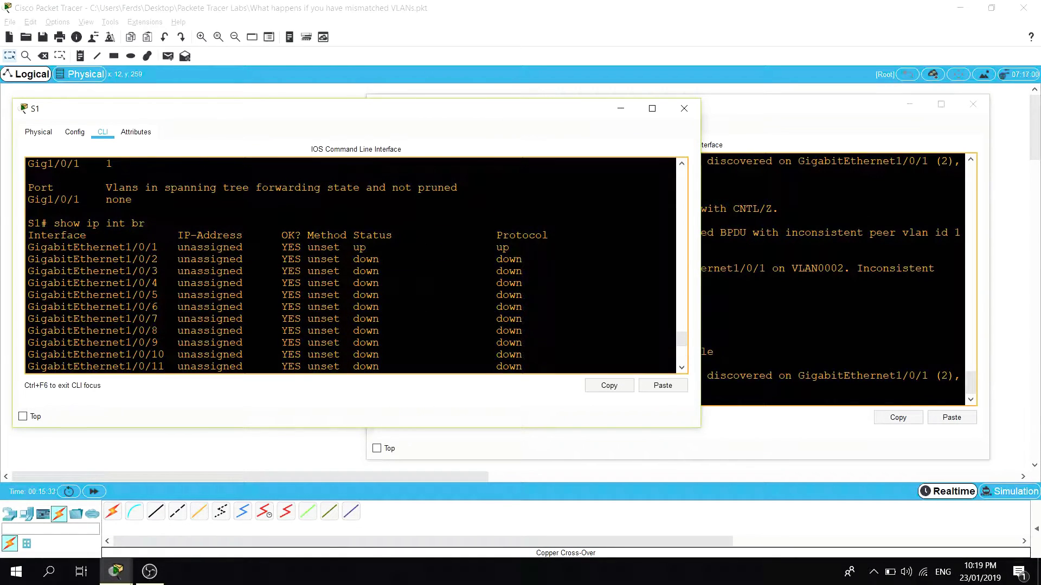
{"action": "left_click", "coordinate": [832, 266]}
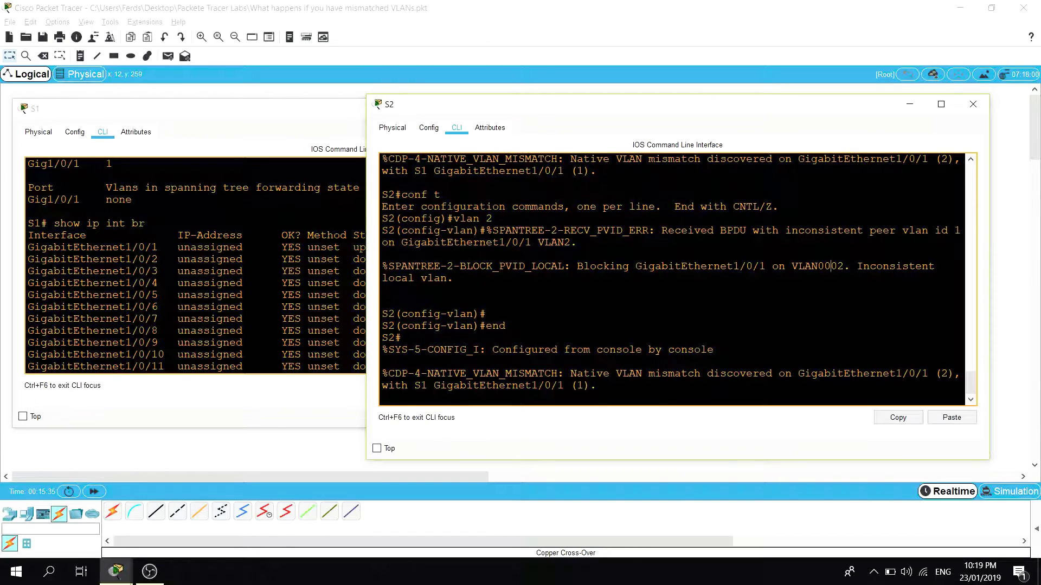
{"action": "key", "text": "Return"}
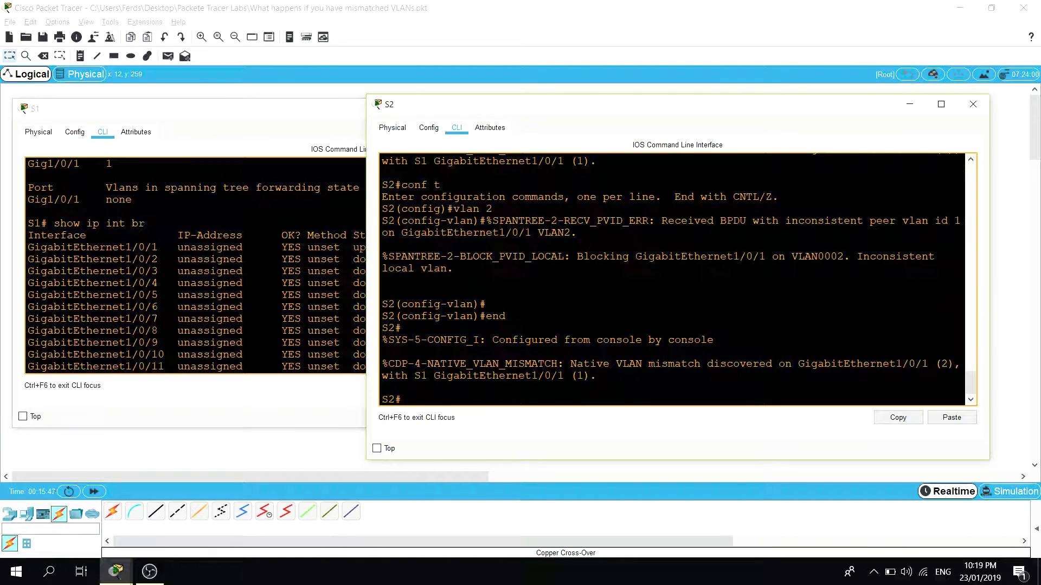
{"action": "left_click_drag", "start_coordinate": [796, 364], "coordinate": [597, 375]}
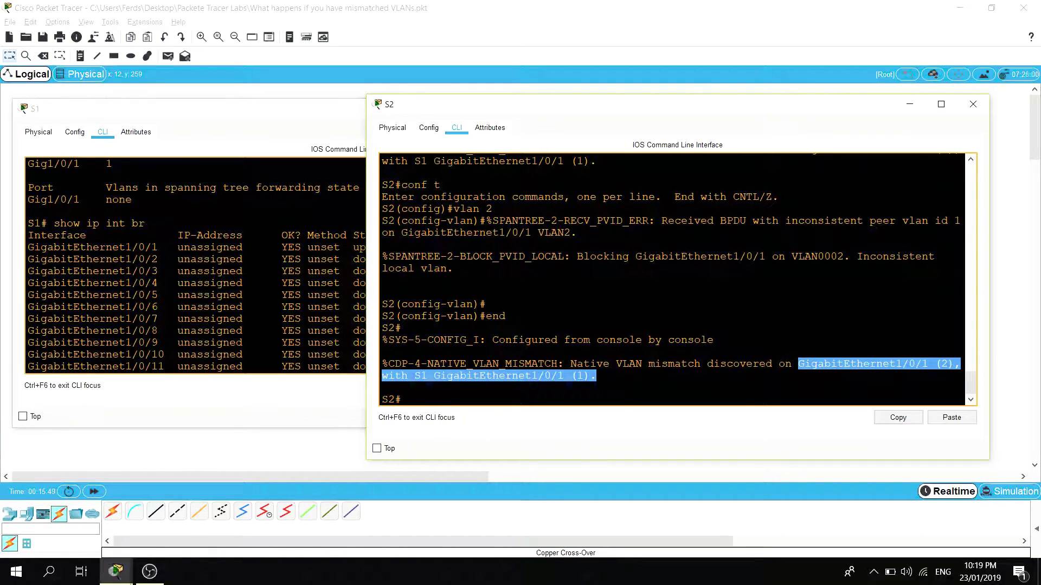
{"action": "left_click", "coordinate": [382, 388]}
{"action": "left_click_drag", "start_coordinate": [797, 364], "coordinate": [896, 363]}
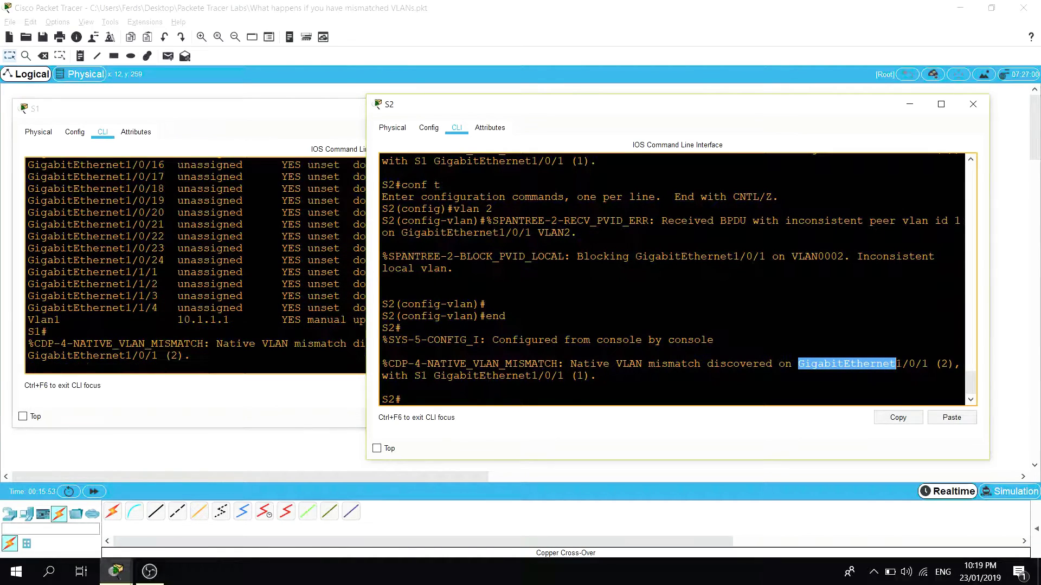
{"action": "left_click_drag", "start_coordinate": [896, 364], "coordinate": [948, 363]}
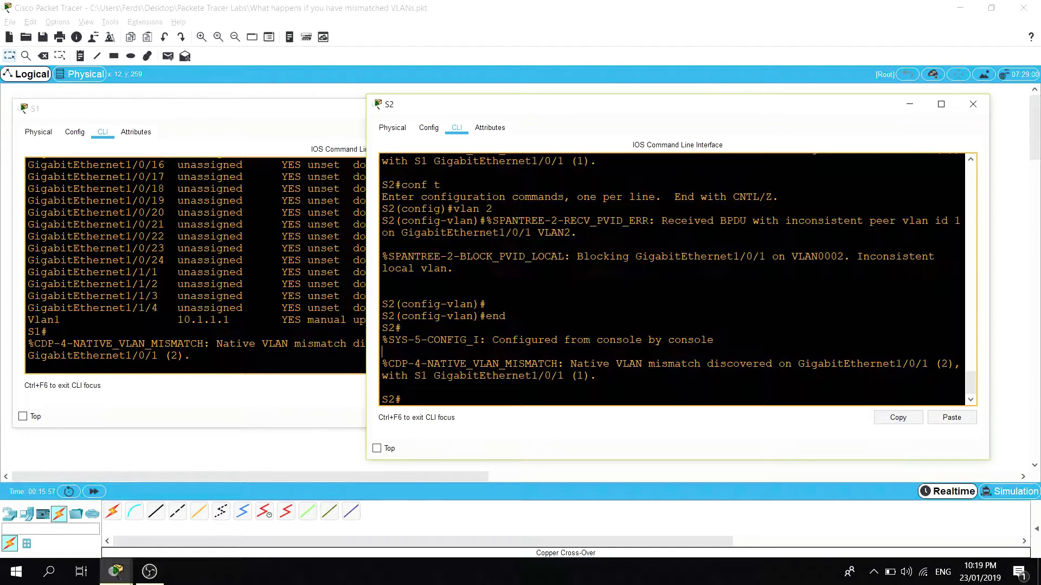
{"action": "left_click_drag", "start_coordinate": [395, 375], "coordinate": [434, 376]}
{"action": "left_click", "coordinate": [492, 375]}
Reposition and widen the S2 window to examine the port details at the end of the latest mismatch message.
{"action": "left_click_drag", "start_coordinate": [733, 110], "coordinate": [679, 98]}
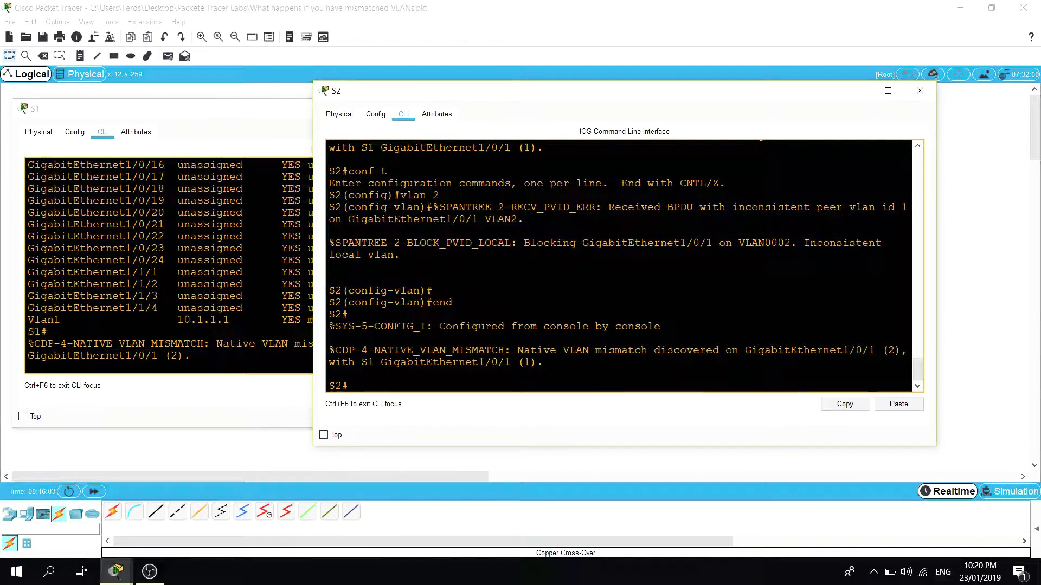
{"action": "mouse_move", "coordinate": [407, 362]}
{"action": "left_mouse_down"}
{"action": "mouse_move", "coordinate": [536, 362]}
{"action": "mouse_move", "coordinate": [387, 362]}
{"action": "left_mouse_up"}
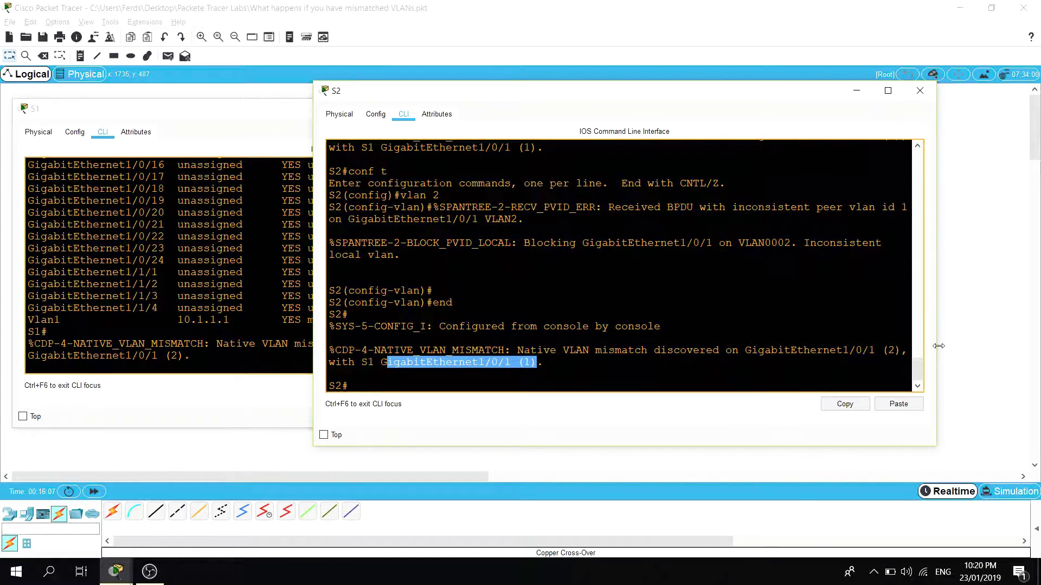
{"action": "left_click_drag", "start_coordinate": [938, 346], "coordinate": [1002, 345]}
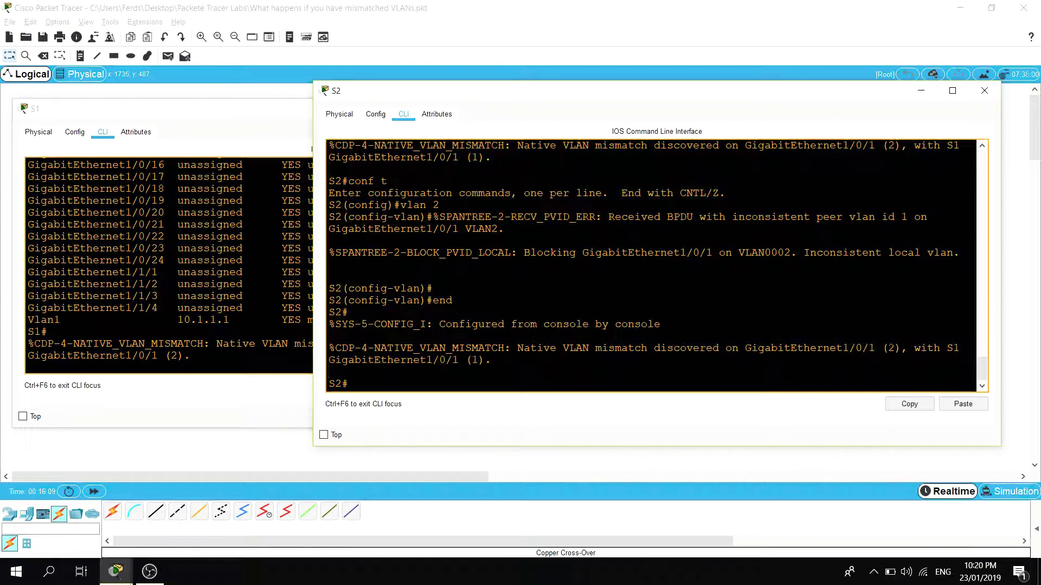
{"action": "left_click_drag", "start_coordinate": [899, 348], "coordinate": [848, 348]}
{"action": "left_click", "coordinate": [861, 349]}
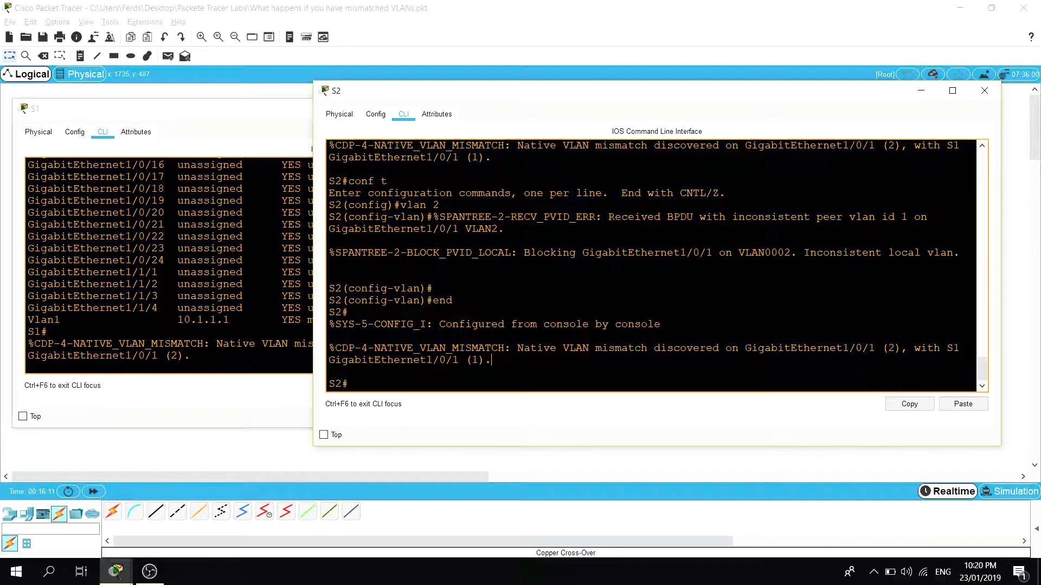
Minimize the S2 and S1 windows to examine the link between the switches, and bring S1 back below the topology.
{"action": "left_click", "coordinate": [920, 91]}
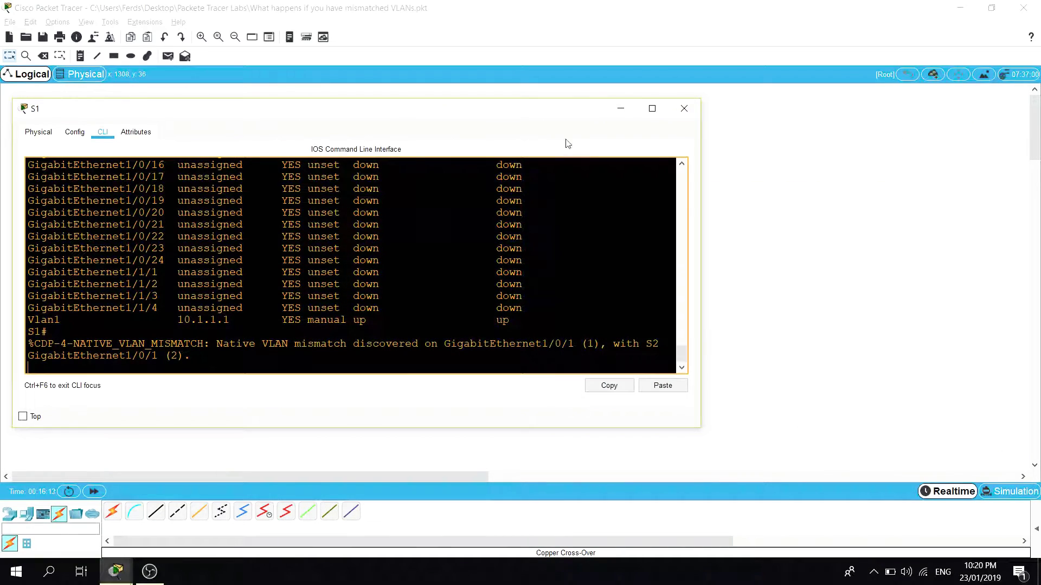
{"action": "left_click", "coordinate": [621, 110]}
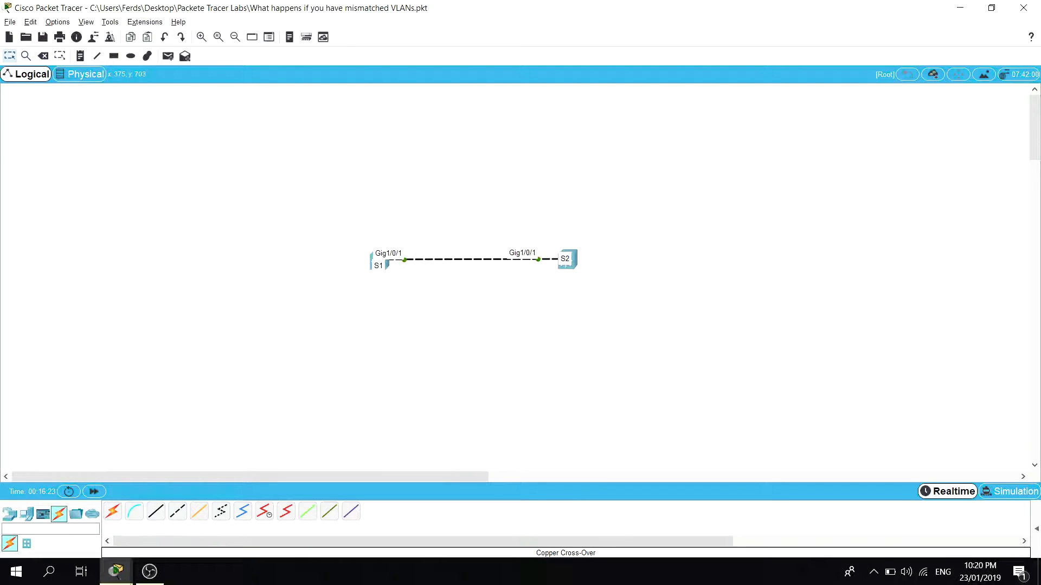
{"action": "left_click", "coordinate": [120, 573]}
{"action": "left_click", "coordinate": [186, 477]}
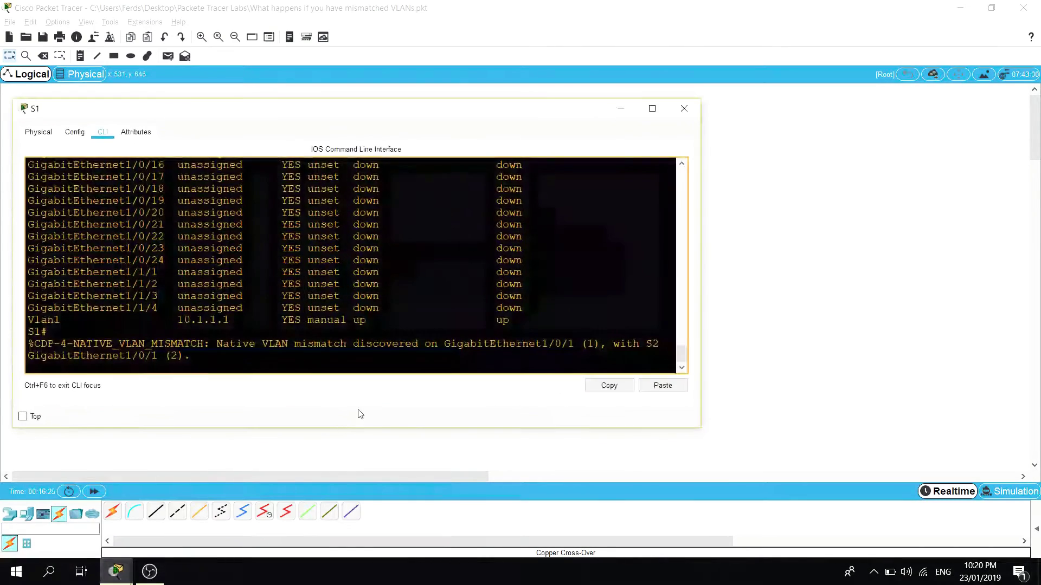
{"action": "left_click_drag", "start_coordinate": [536, 111], "coordinate": [580, 367]}
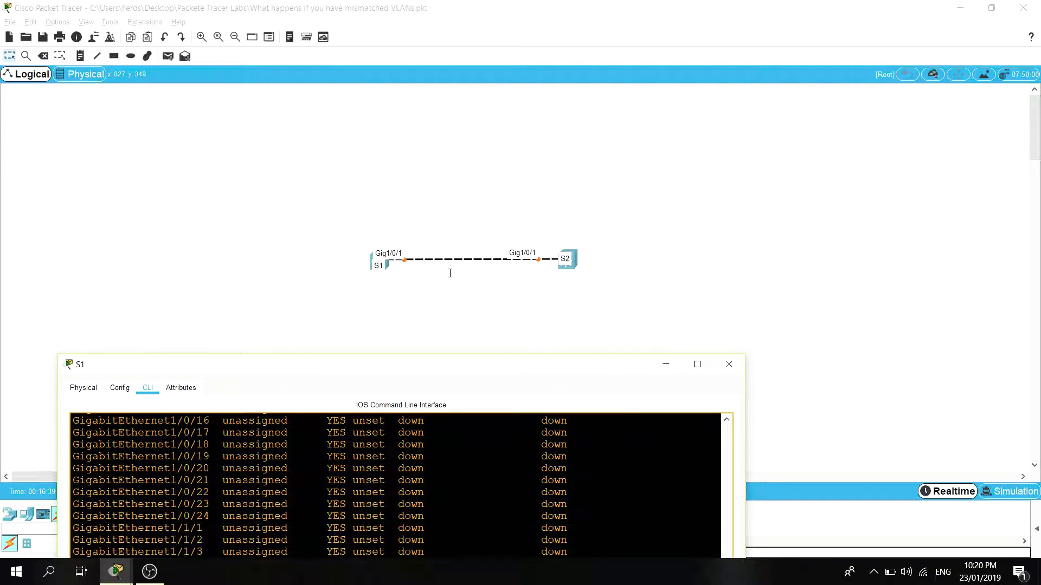
Move the S1 window back up and run show ip int br to examine the interface statuses.
{"action": "left_click_drag", "start_coordinate": [521, 372], "coordinate": [513, 183]}
{"action": "key", "text": "Return"}
{"action": "key", "text": "Return"}
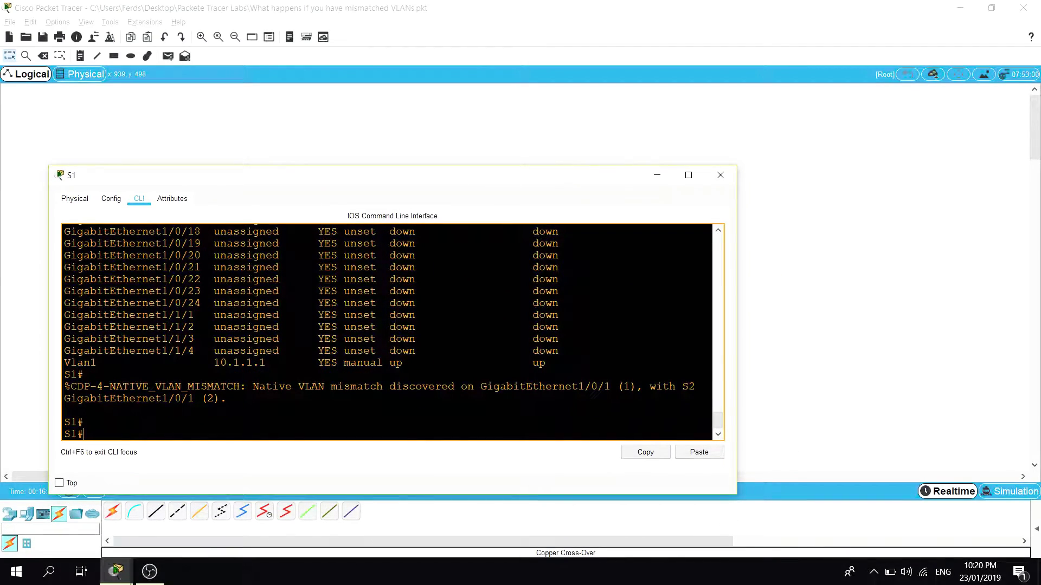
{"action": "type", "text": "show ip int b r"}
{"action": "key", "text": "Return"}
{"action": "type", "text": "show ip int b"}
{"action": "key", "text": "Return"}
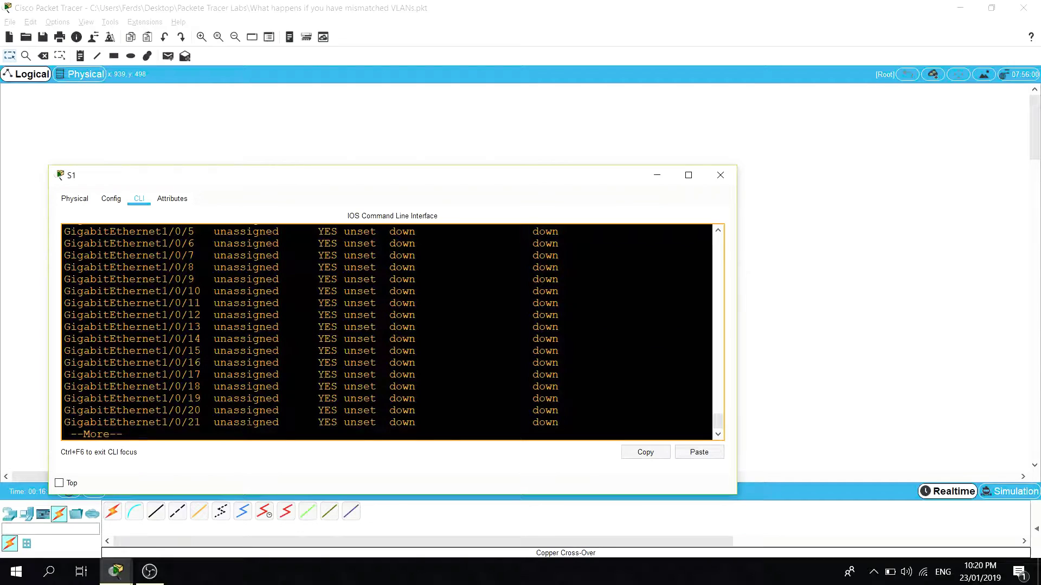
{"action": "scroll", "coordinate": [393, 332], "scroll_direction": "up", "scroll_amount": 5}
{"action": "scroll", "coordinate": [393, 332], "scroll_direction": "down", "scroll_amount": 5}
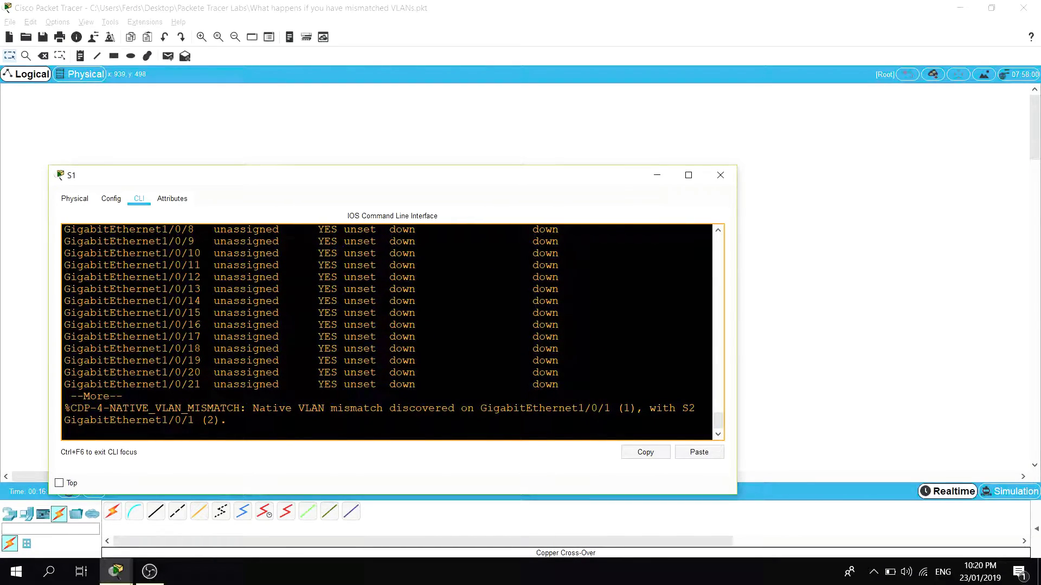
Leave the paged interface output on S1 and ping 10.1.1.2 to test connectivity to S2.
{"action": "key", "text": "space"}
{"action": "type", "text": "ping 10.1.1.2"}
{"action": "key", "text": "Return"}
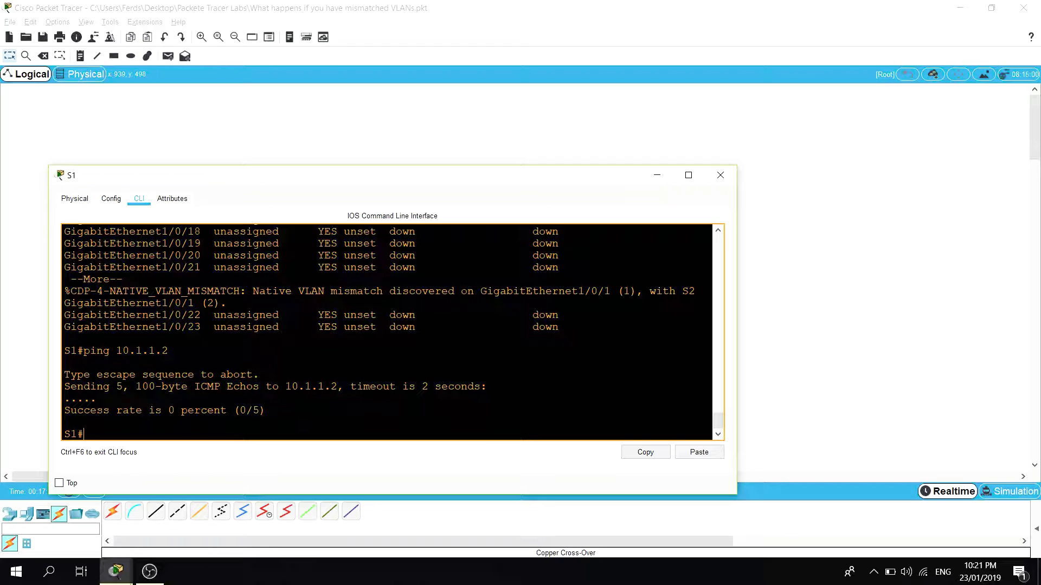
Minimize S1 to examine the link on the topology, and restore both switch windows with S2 moved clear of S1's prompt.
{"action": "left_click", "coordinate": [657, 176]}
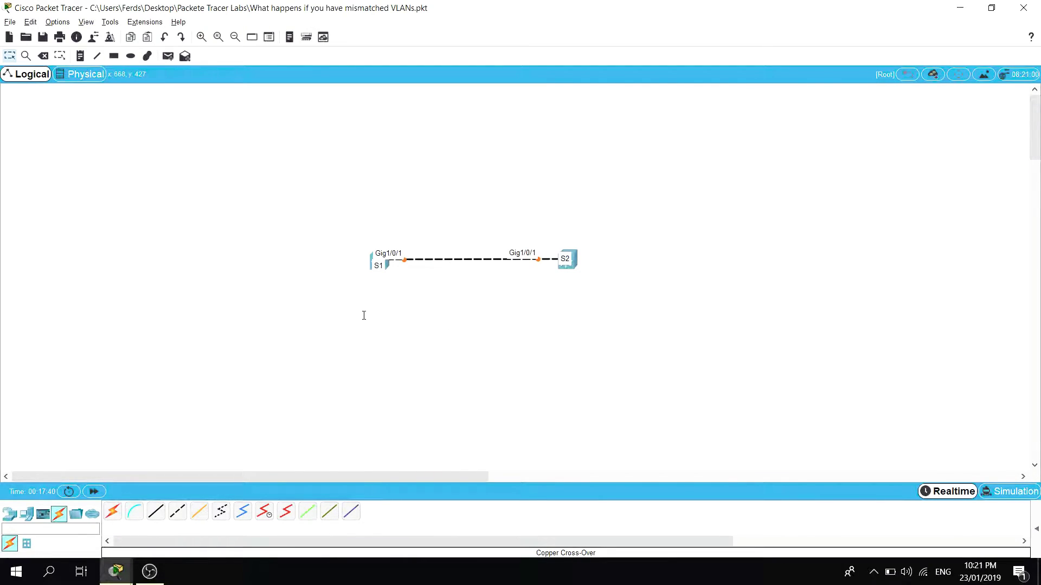
{"action": "mouse_move", "coordinate": [115, 571]}
{"action": "left_click", "coordinate": [206, 464]}
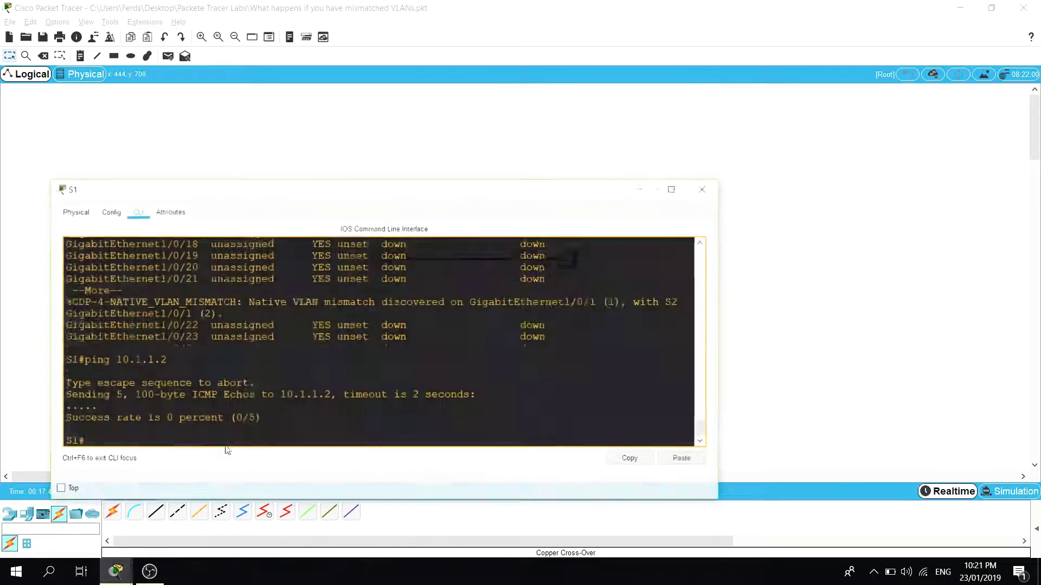
{"action": "left_click", "coordinate": [379, 520]}
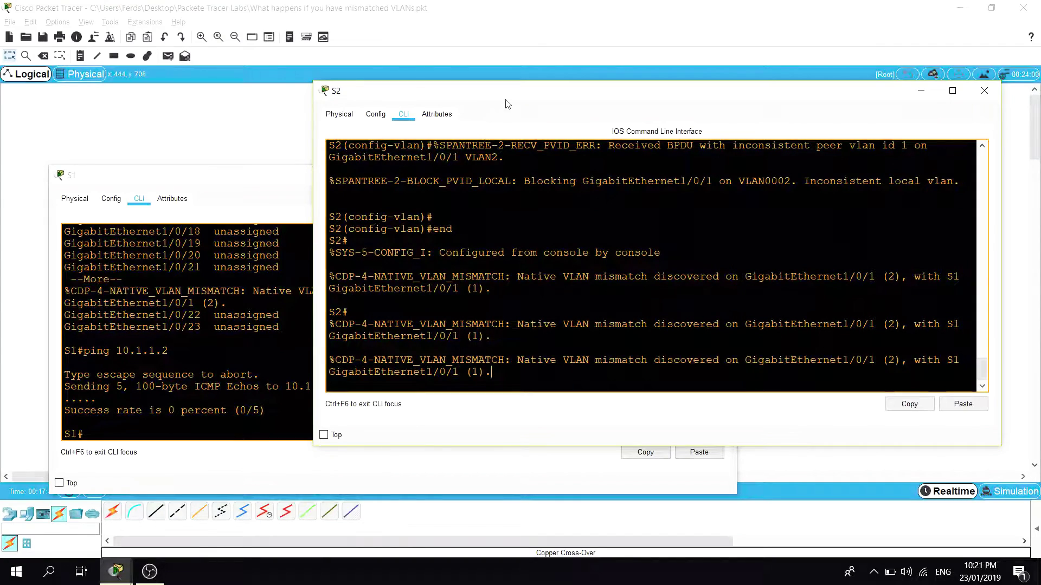
{"action": "left_click_drag", "start_coordinate": [509, 94], "coordinate": [640, 100]}
{"action": "left_click", "coordinate": [260, 380]}
{"action": "key", "text": "Return"}
{"action": "key", "text": "Return"}
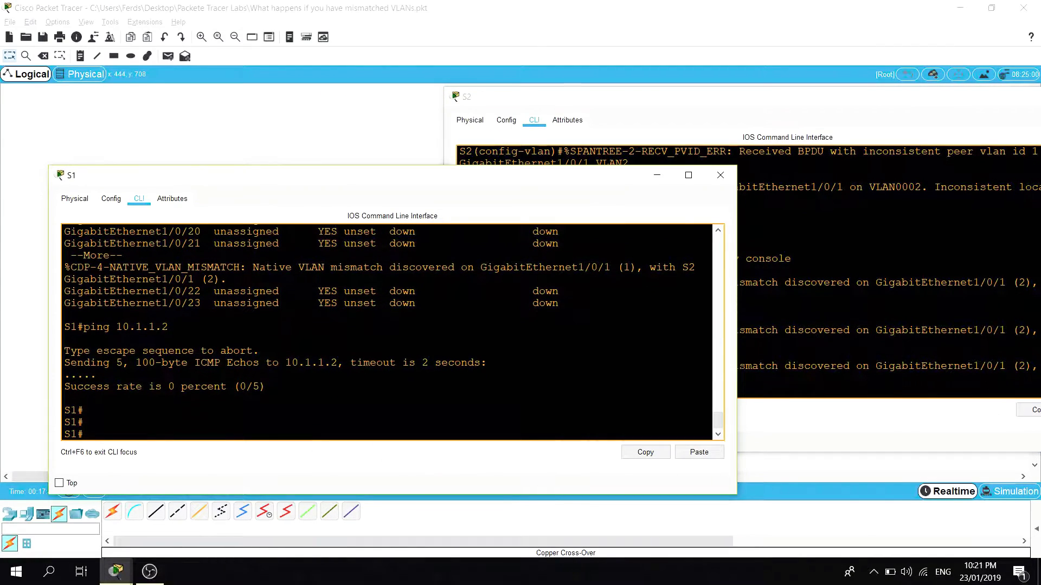
Run sho run on S2 and page through the running configuration to the GigabitEthernet1/0/1 section.
{"action": "key", "text": "alt+Tab"}
{"action": "key", "text": "Return"}
{"action": "type", "text": "sj"}
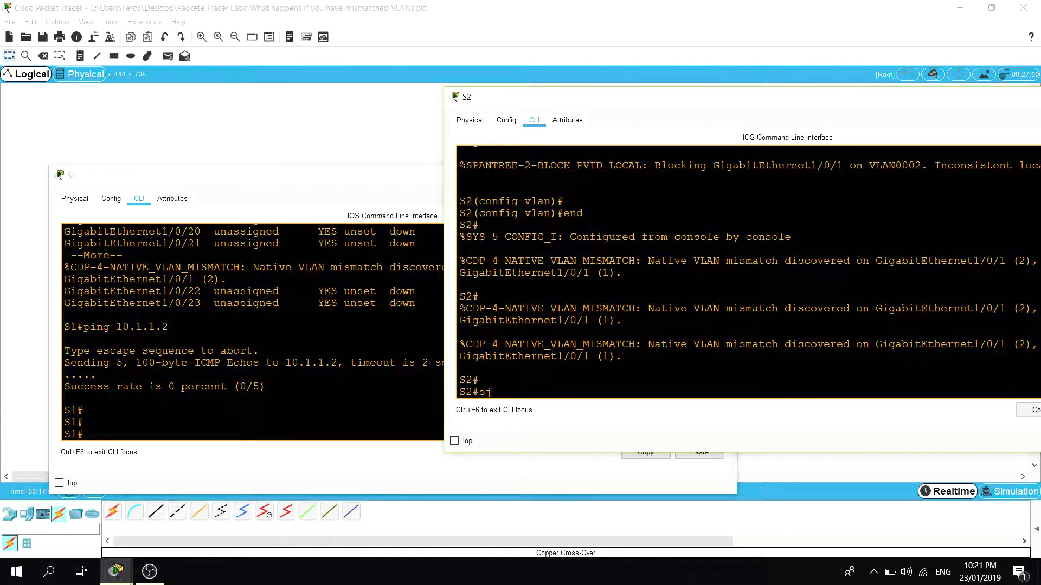
{"action": "key", "text": "BackSpace"}
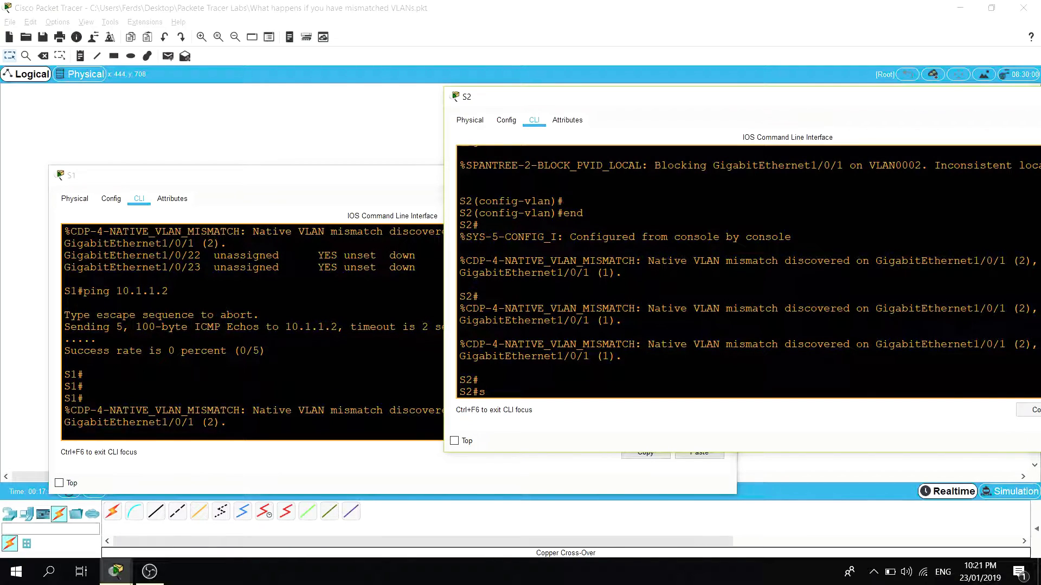
{"action": "type", "text": "ho run"}
{"action": "key", "text": "Return"}
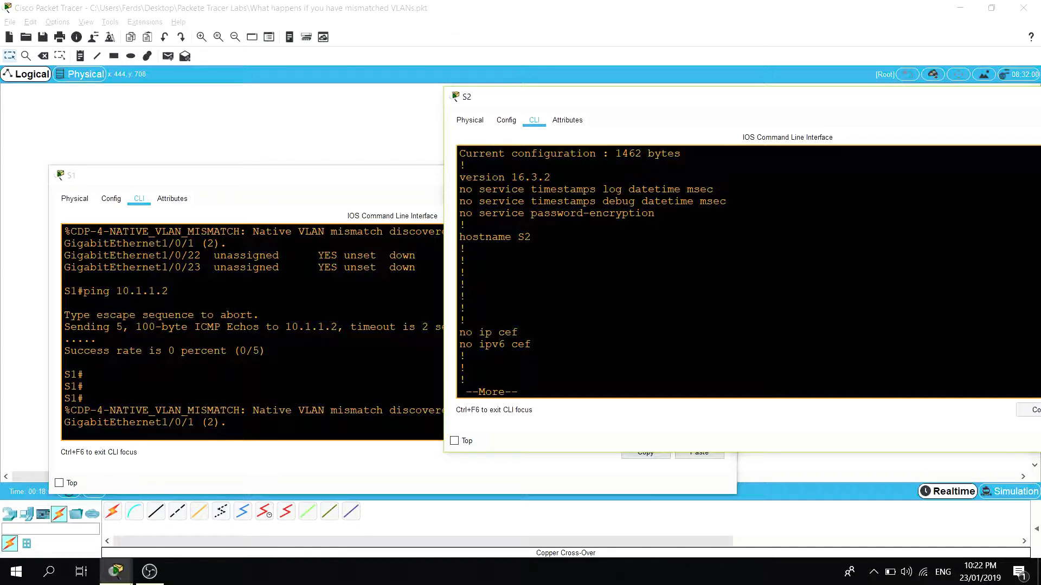
{"action": "key", "text": "space"}
{"action": "key", "text": "space"}
{"action": "scroll", "coordinate": [748, 271], "scroll_direction": "up", "scroll_amount": 5}
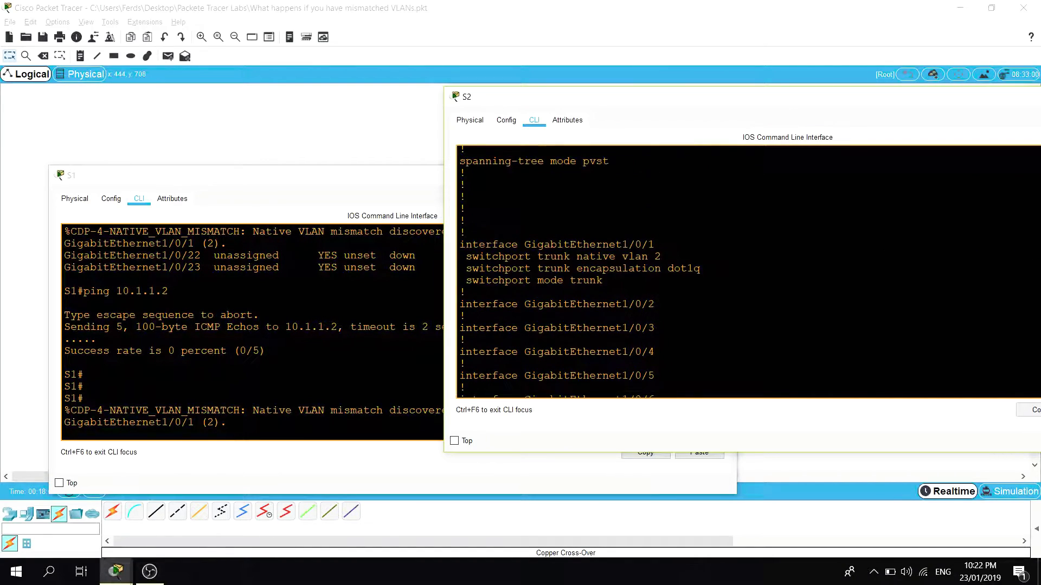
{"action": "left_click_drag", "start_coordinate": [602, 280], "coordinate": [460, 253]}
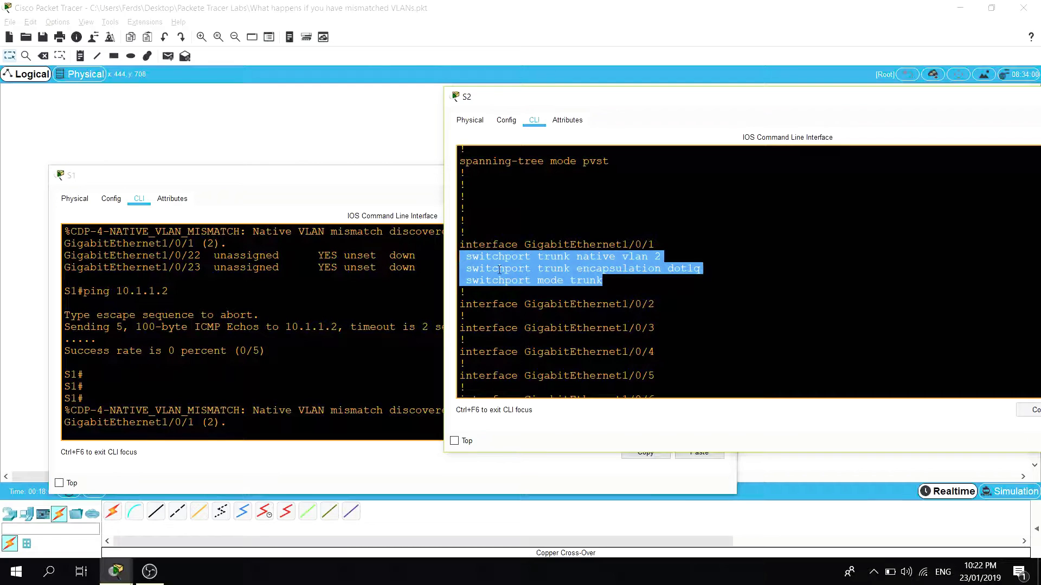
{"action": "right_click", "coordinate": [515, 283]}
{"action": "left_click", "coordinate": [515, 278]}
{"action": "left_click", "coordinate": [217, 374]}
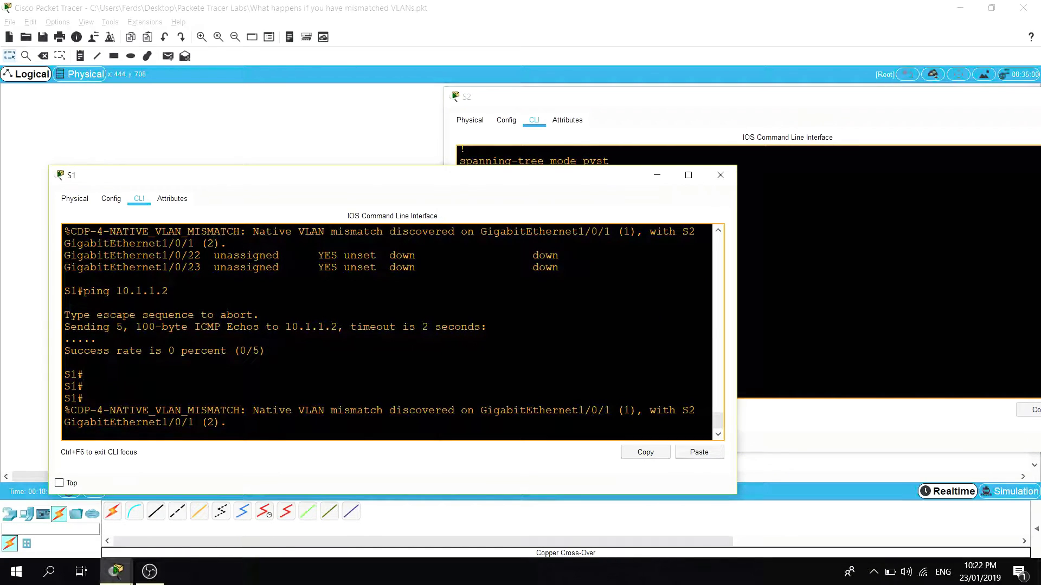
Copy the GigabitEthernet1/0/1 section from S2's running configuration, from its interface line through switchport mode trunk.
{"action": "left_click", "coordinate": [542, 217]}
{"action": "left_click_drag", "start_coordinate": [459, 245], "coordinate": [603, 280]}
{"action": "key", "text": "ctrl+c"}
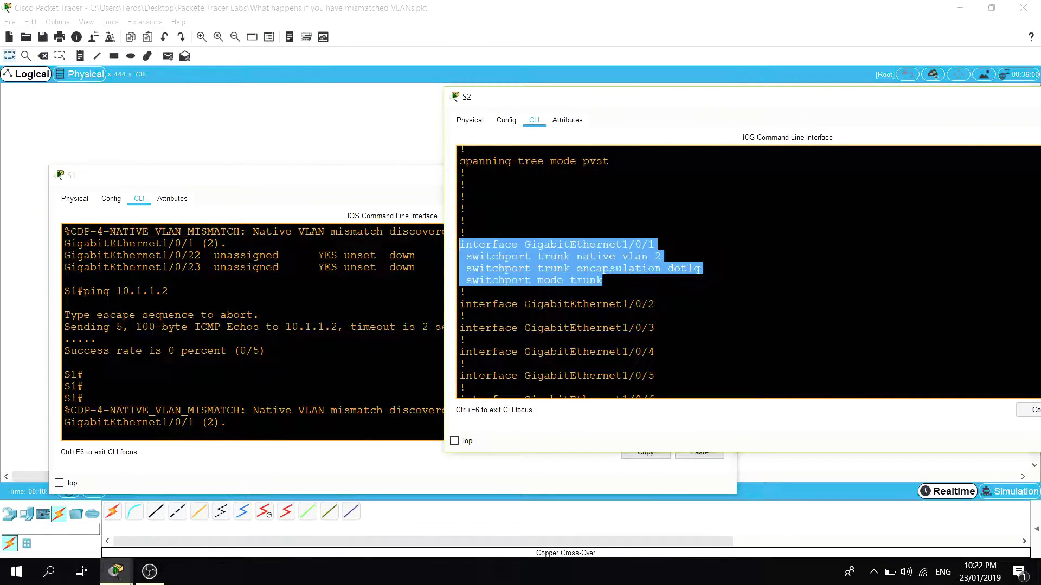
Create VLAN 2 on S1 from global configuration mode and exit VLAN configuration.
{"action": "left_click", "coordinate": [65, 360]}
{"action": "key", "text": "Return"}
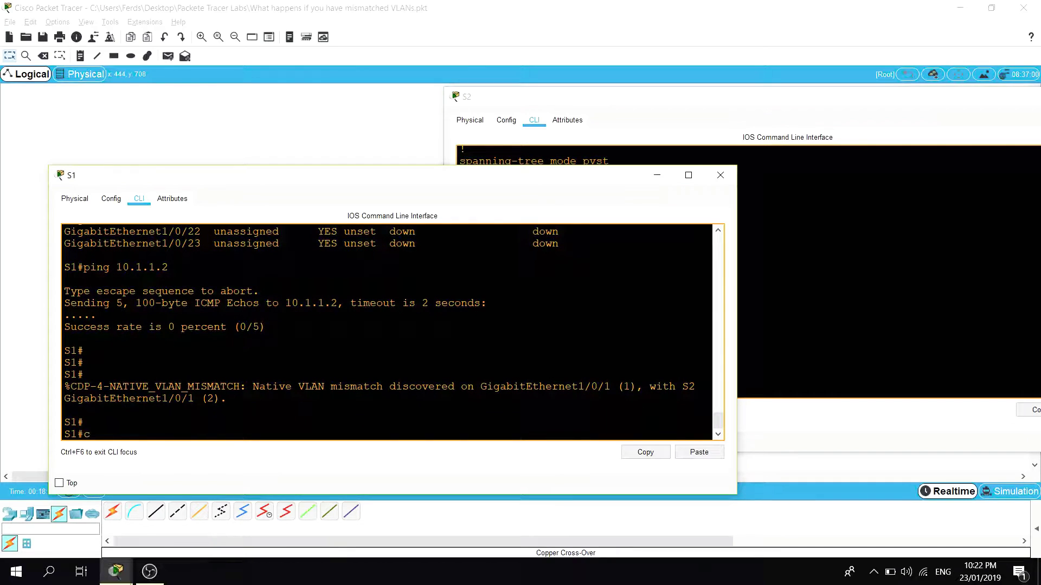
{"action": "type", "text": "conf t"}
{"action": "key", "text": "Return"}
{"action": "type", "text": "vlan"}
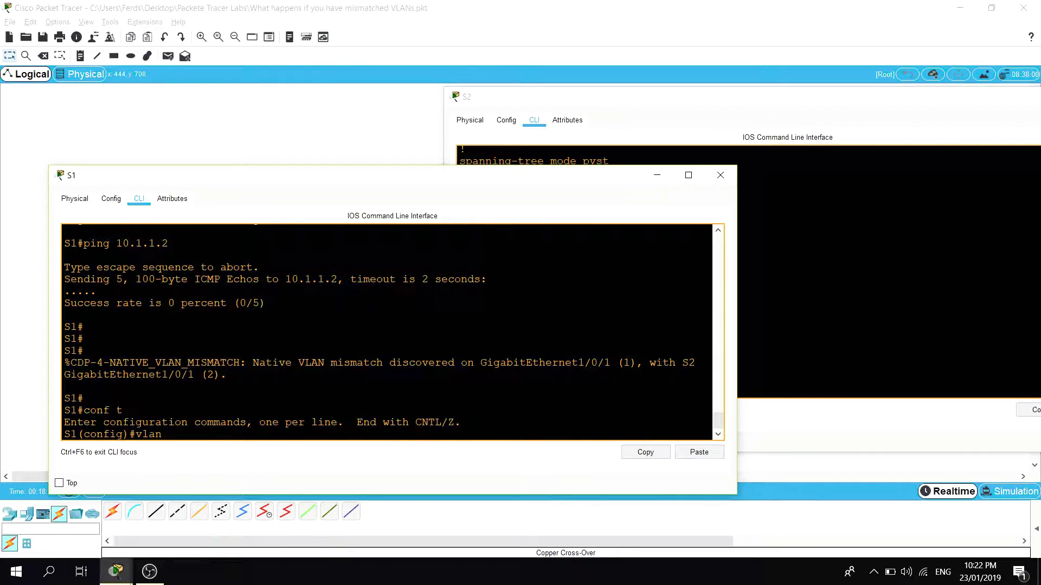
{"action": "type", "text": " 2"}
{"action": "key", "text": "Return"}
{"action": "key", "text": "Return"}
{"action": "key", "text": "Return"}
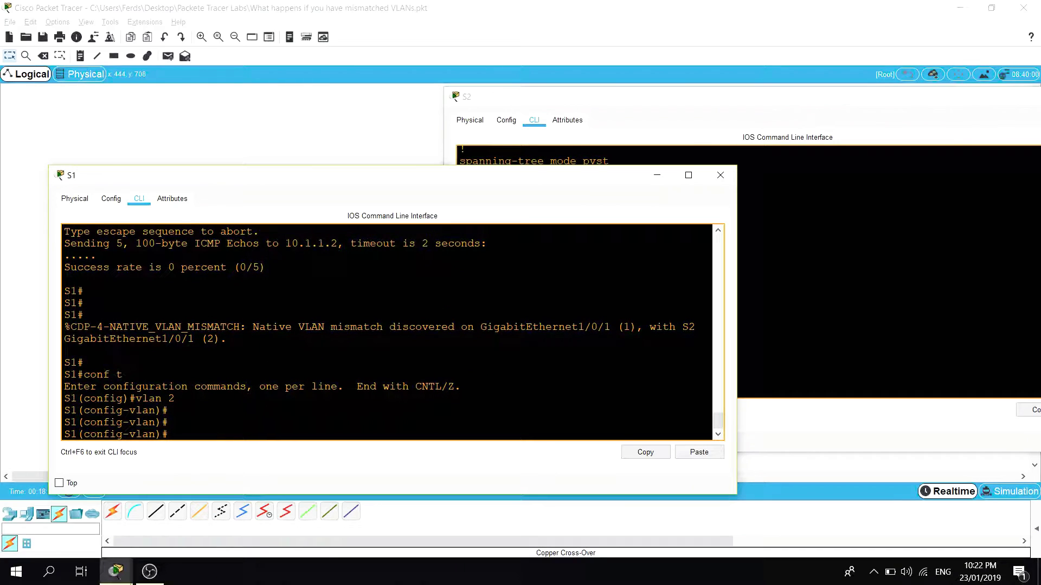
{"action": "type", "text": "exit"}
{"action": "key", "text": "Return"}
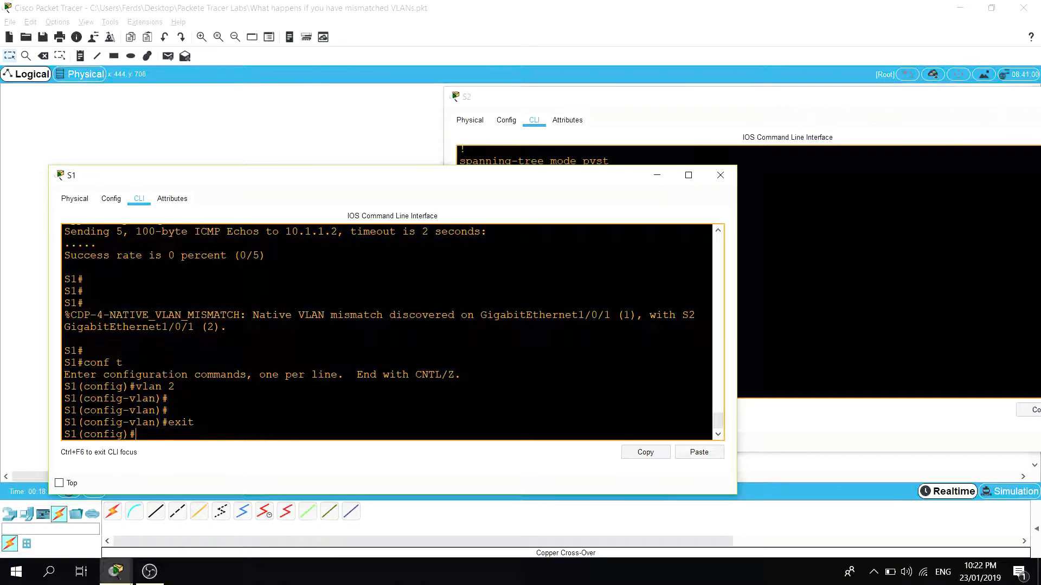
Paste the copied GigabitEthernet1/0/1 trunk settings with native VLAN 2 into S1, and return to privileged mode with end.
{"action": "right_click", "coordinate": [339, 365]}
{"action": "left_click", "coordinate": [359, 386]}
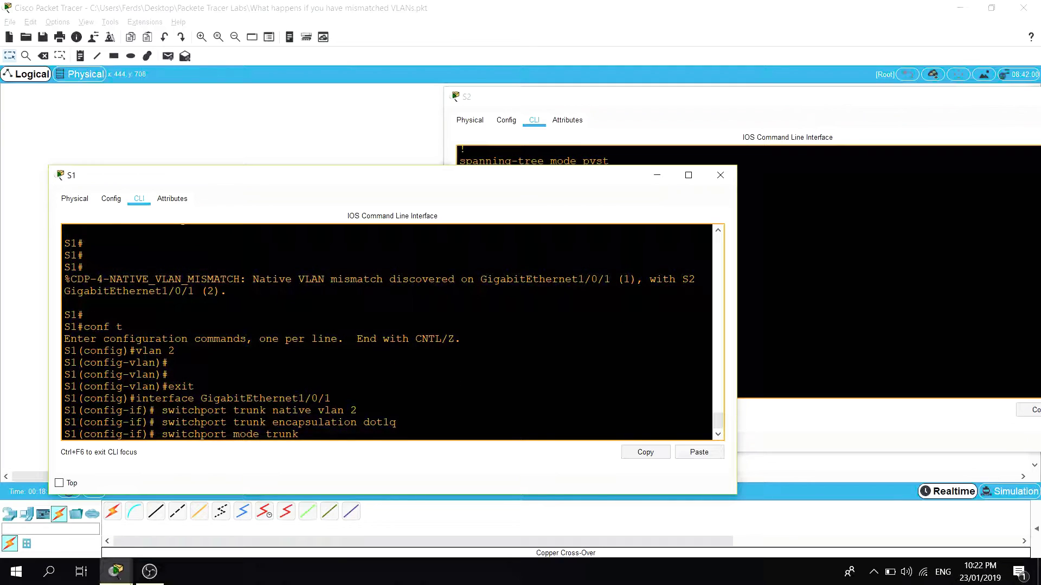
{"action": "key", "text": "Return"}
{"action": "key", "text": "Return"}
{"action": "type", "text": "end"}
{"action": "key", "text": "Return"}
Run show int trunk on S1 to examine the trunk's native VLAN and active VLANs.
{"action": "type", "text": "show"}
{"action": "type", "text": "int trunk"}
{"action": "key", "text": "Return"}
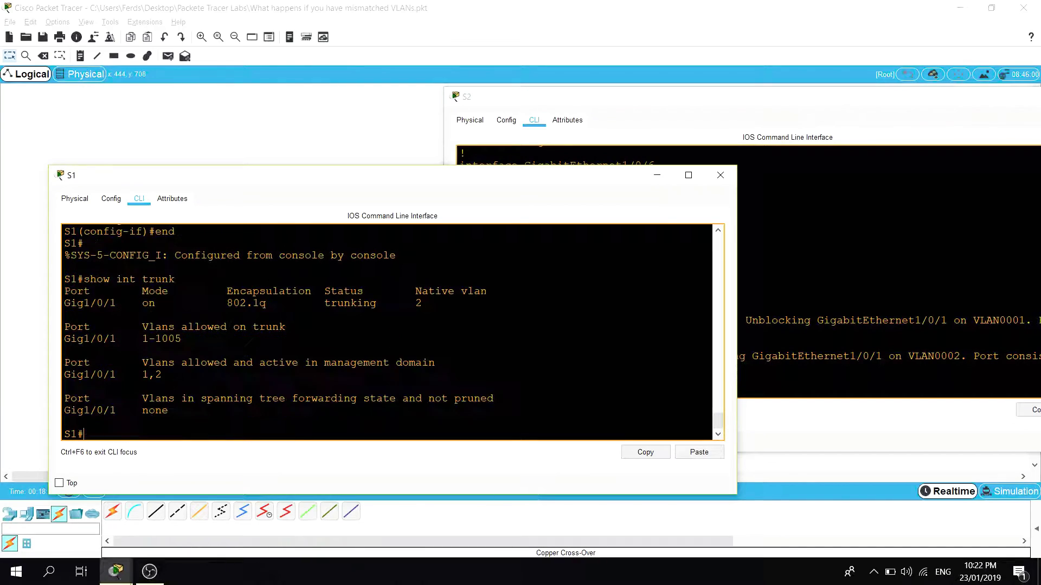
Exit the paged configuration output on S2 and run show int trunk to examine the trunk's native VLAN and active VLANs.
{"action": "left_click", "coordinate": [704, 380]}
{"action": "key", "text": "Return"}
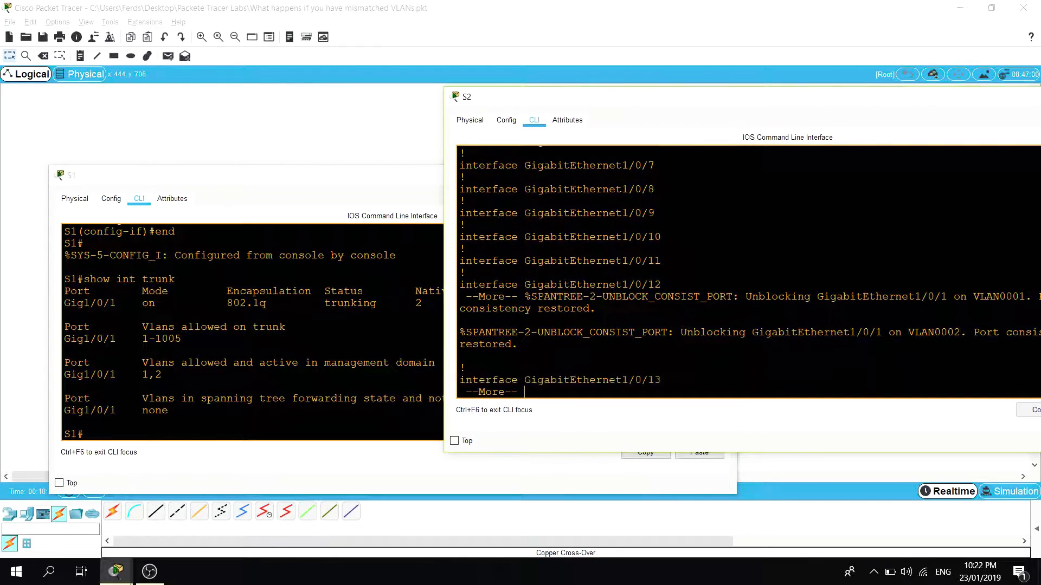
{"action": "type", "text": "show int trunk"}
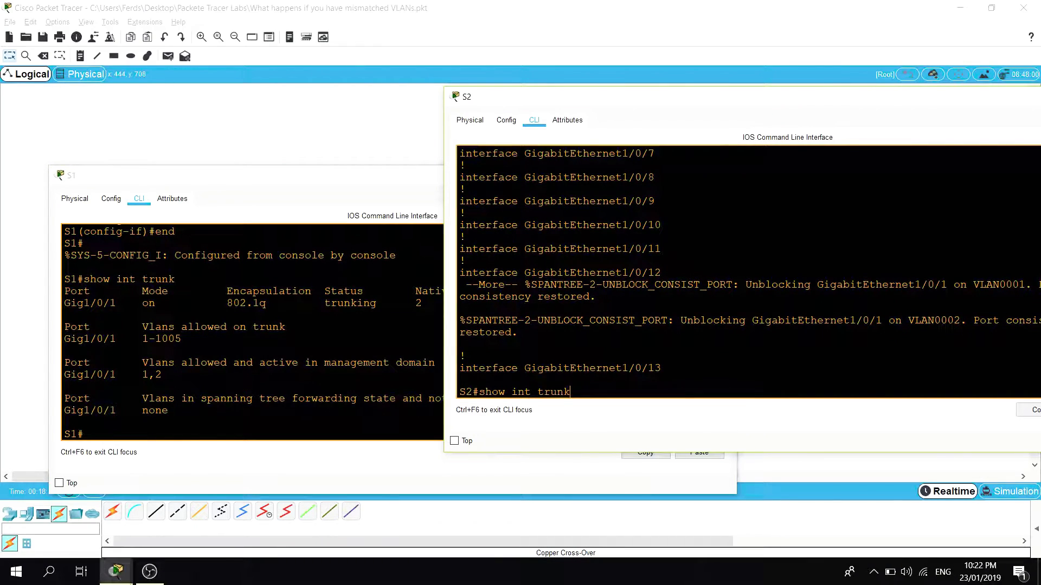
{"action": "key", "text": "Return"}
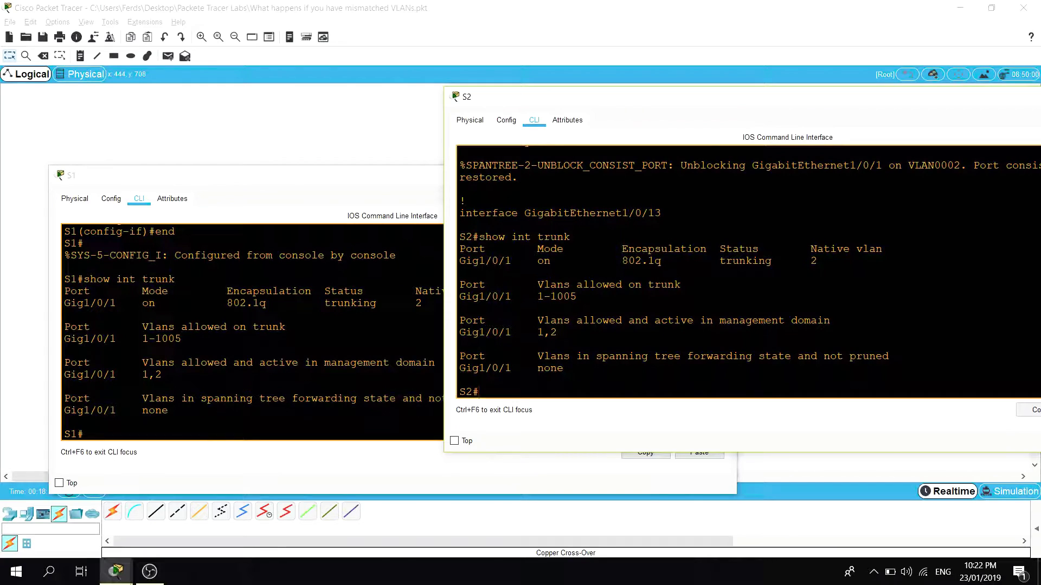
Minimize the S1 and S2 windows and fast-forward the simulation time in the topology workspace.
{"action": "left_click", "coordinate": [428, 189]}
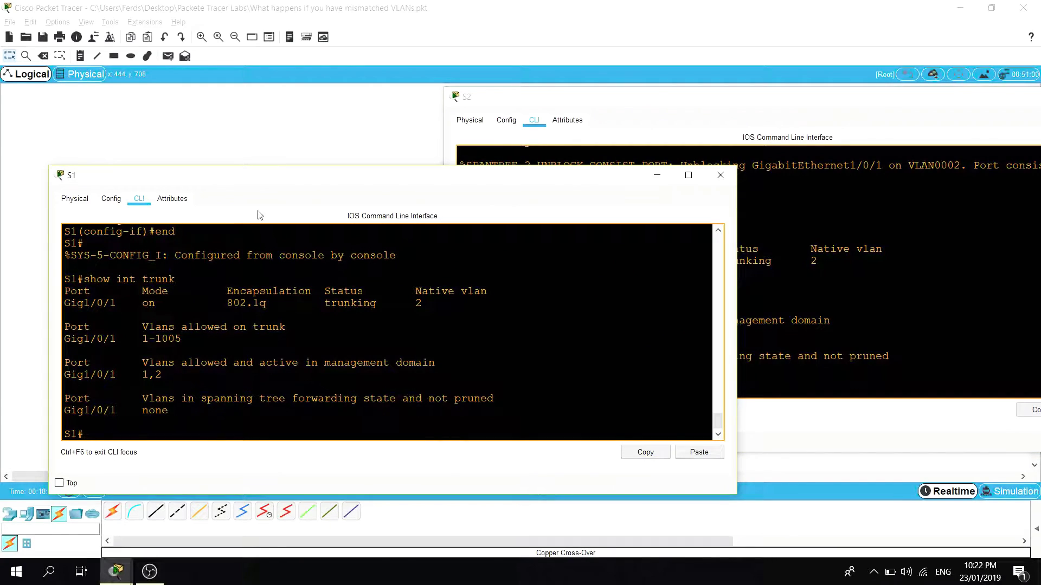
{"action": "left_click", "coordinate": [657, 175]}
{"action": "left_click_drag", "start_coordinate": [811, 108], "coordinate": [472, 208]}
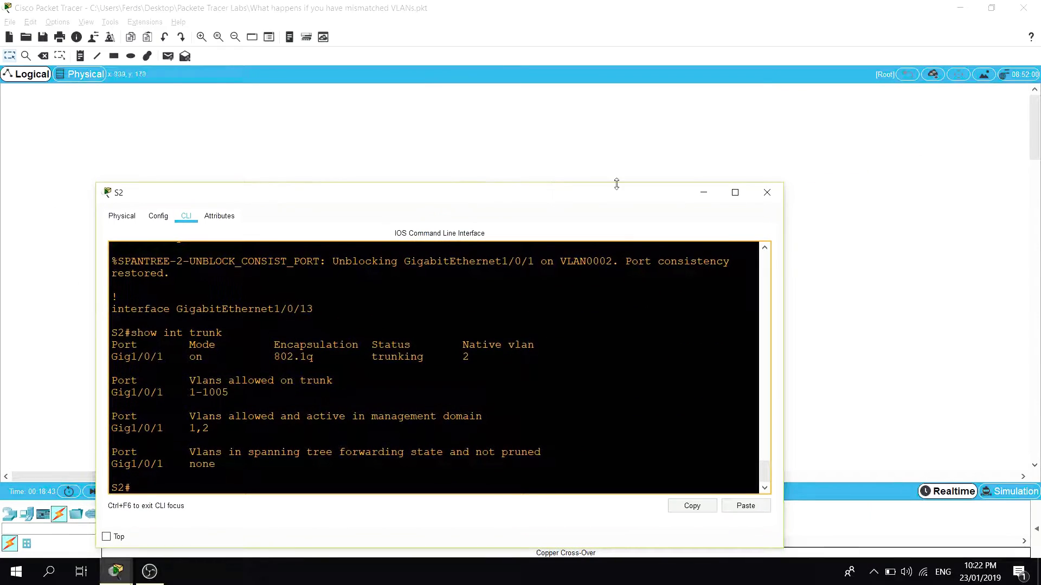
{"action": "left_click", "coordinate": [716, 194]}
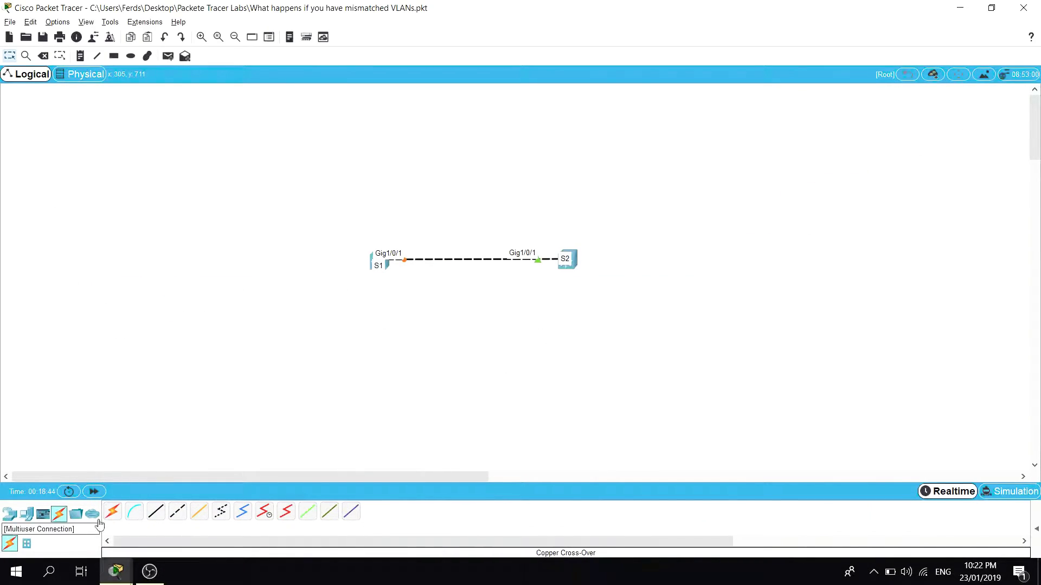
{"action": "left_click", "coordinate": [94, 492]}
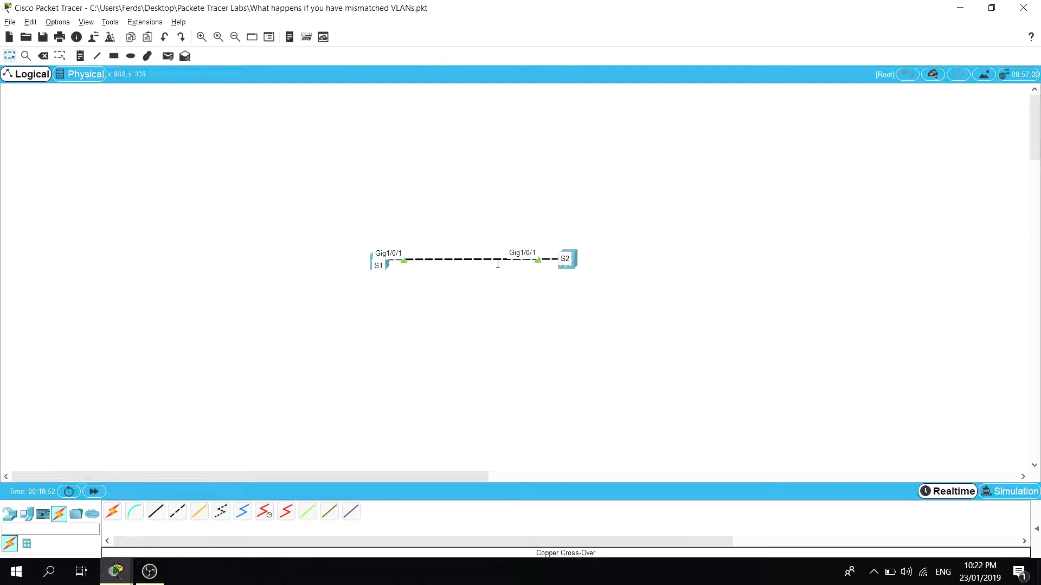
Restore S2's CLI window and ping 10.1.1.1 to test connectivity from S2.
{"action": "left_click", "coordinate": [115, 572]}
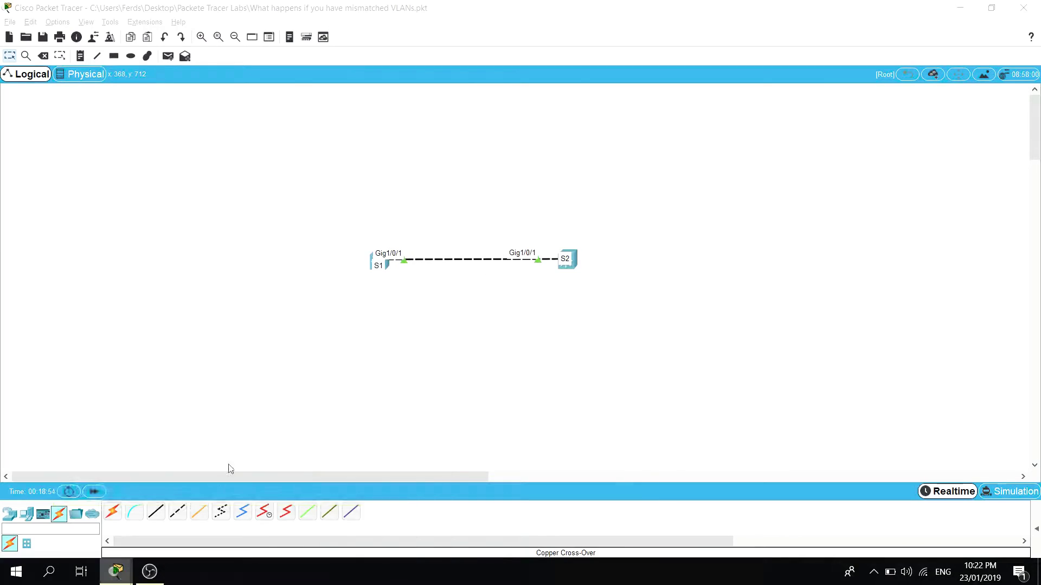
{"action": "left_click", "coordinate": [336, 466]}
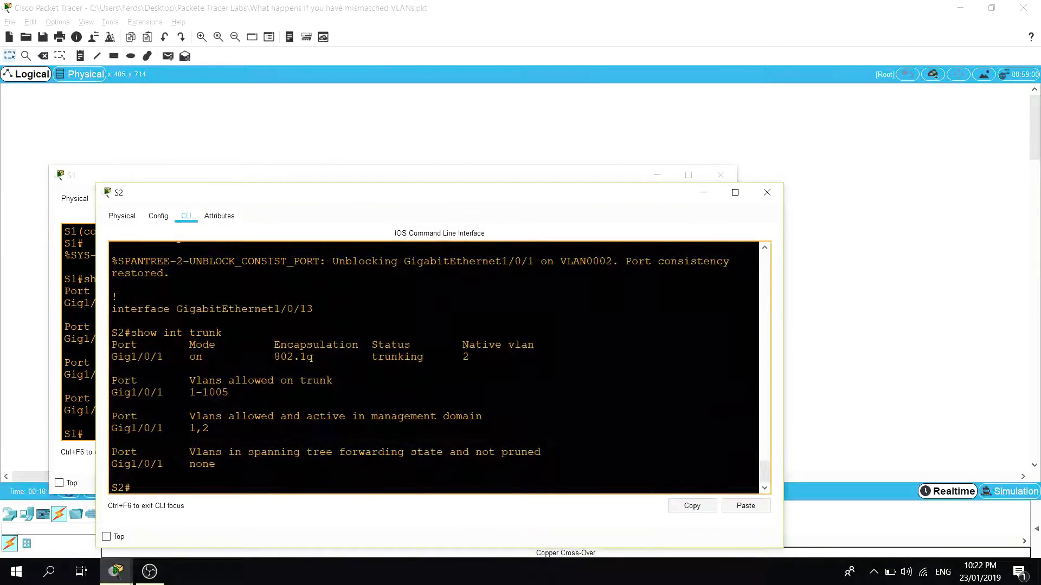
{"action": "left_click_drag", "start_coordinate": [435, 193], "coordinate": [711, 94]}
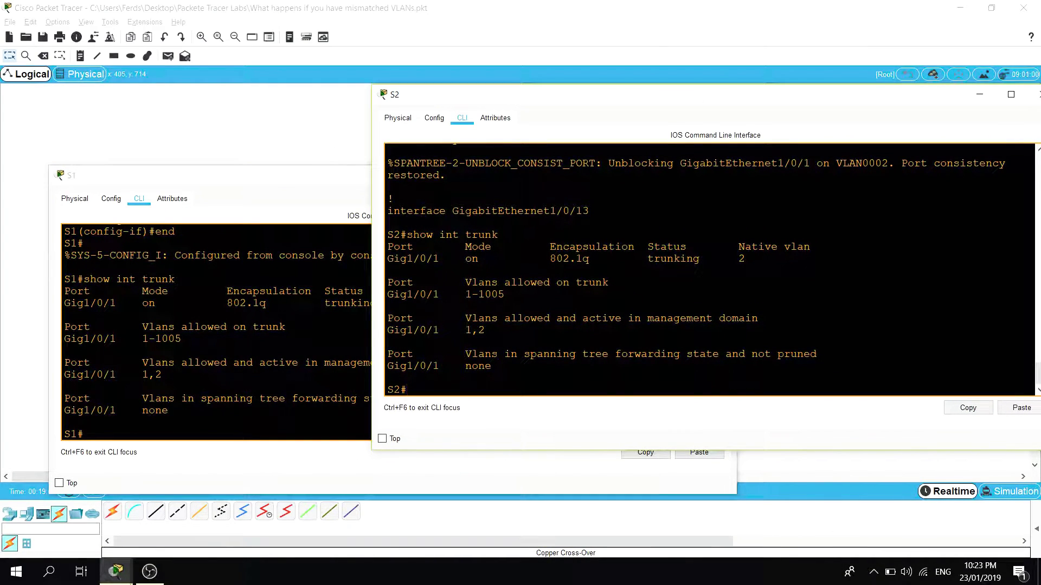
{"action": "type", "text": "ping 10.1.1.1"}
{"action": "key", "text": "Return"}
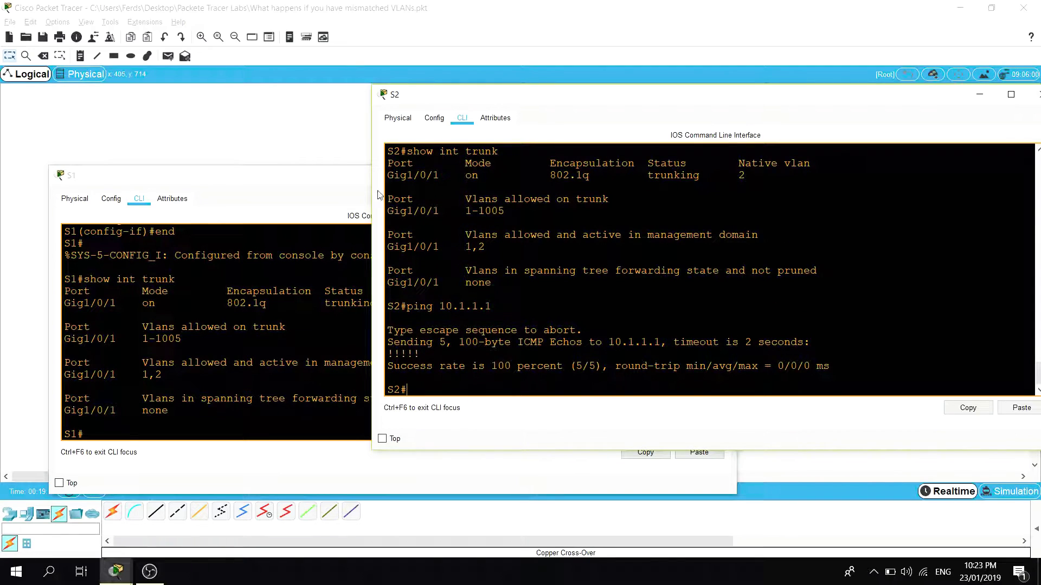
Minimize the S2 and S1 windows to examine the link between the switches in the topology.
{"action": "left_click_drag", "start_coordinate": [662, 100], "coordinate": [525, 132]}
{"action": "left_click", "coordinate": [850, 129]}
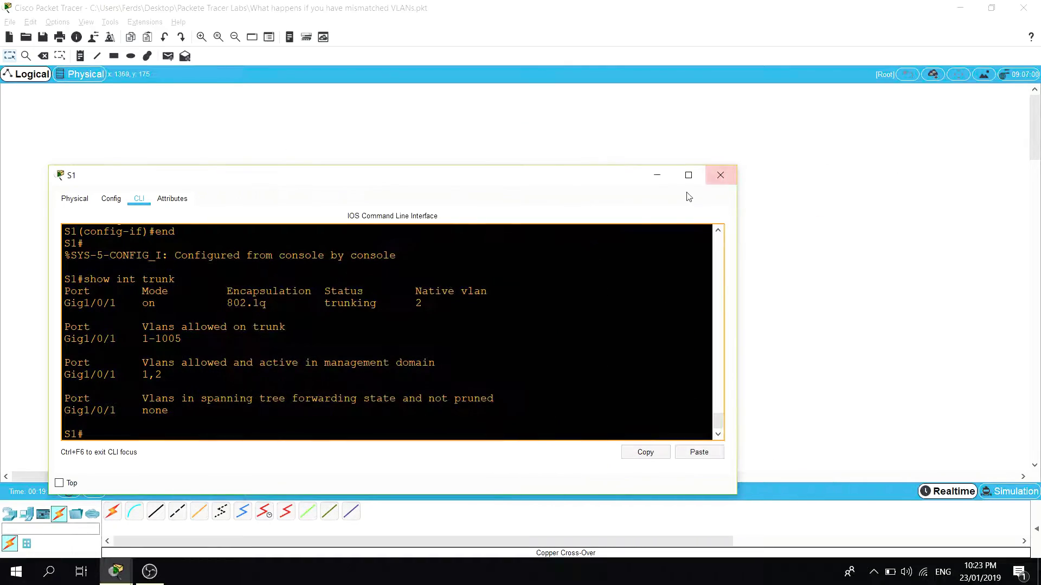
{"action": "left_click", "coordinate": [658, 174]}
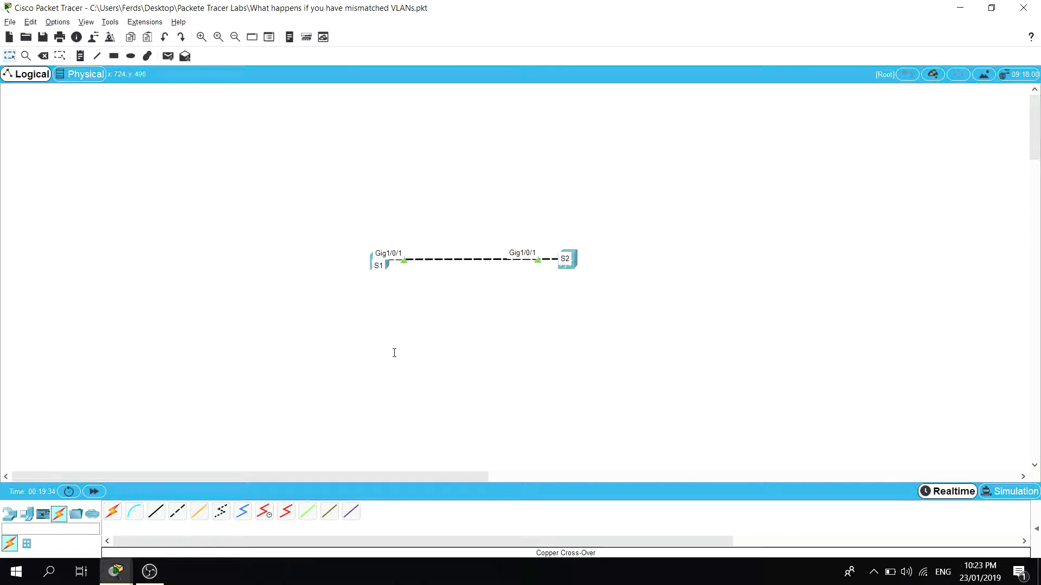
Reopen S1's CLI to review its show int trunk output, and minimize the window again.
{"action": "mouse_move", "coordinate": [115, 571]}
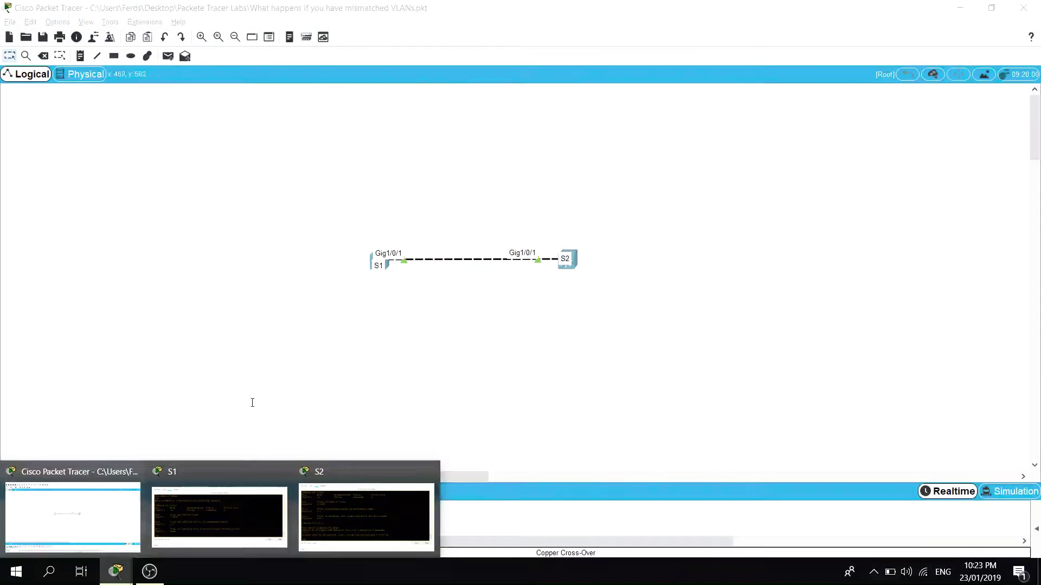
{"action": "left_click", "coordinate": [208, 486]}
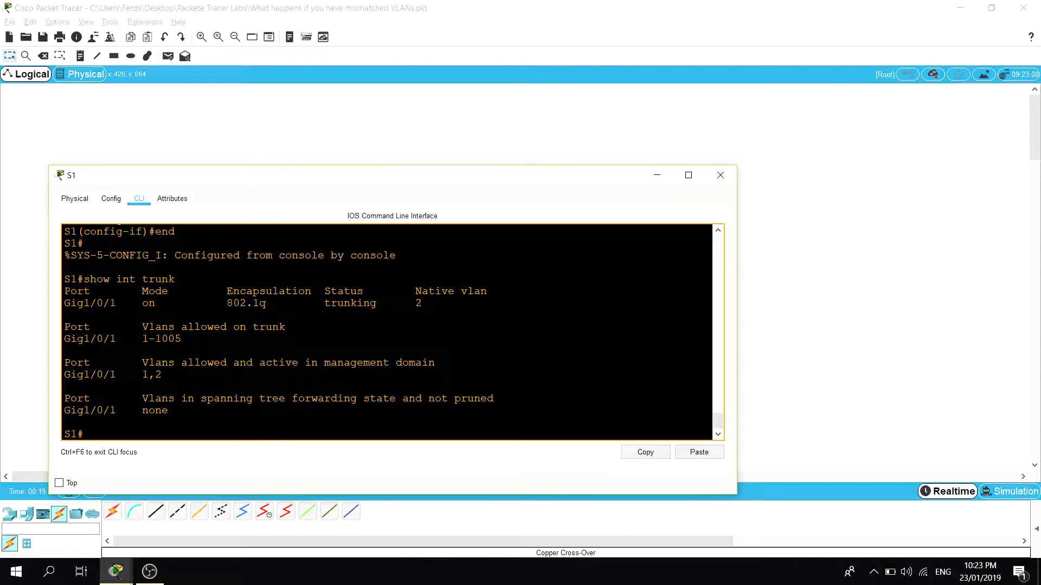
{"action": "left_click", "coordinate": [657, 175]}
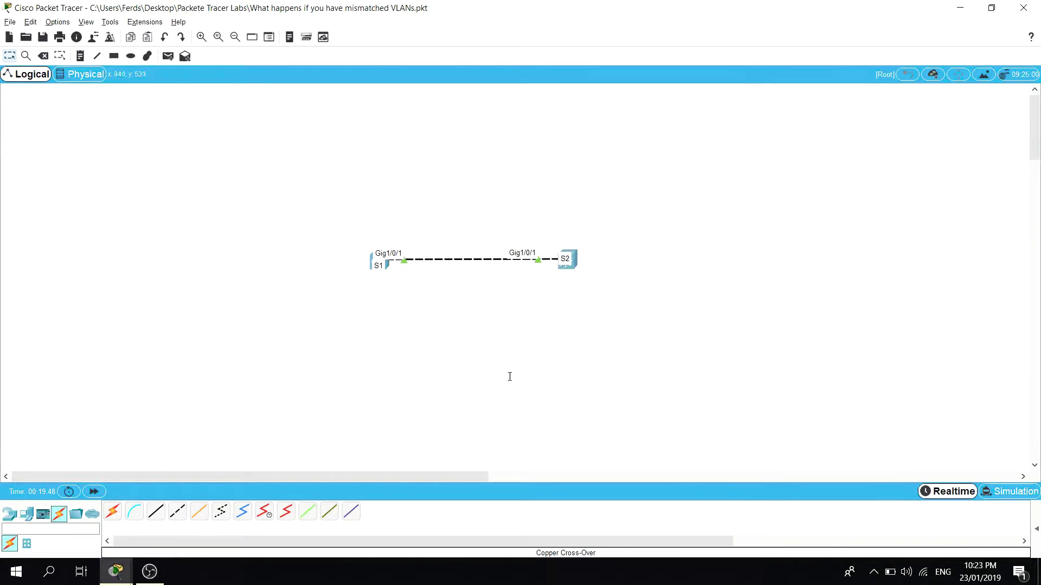